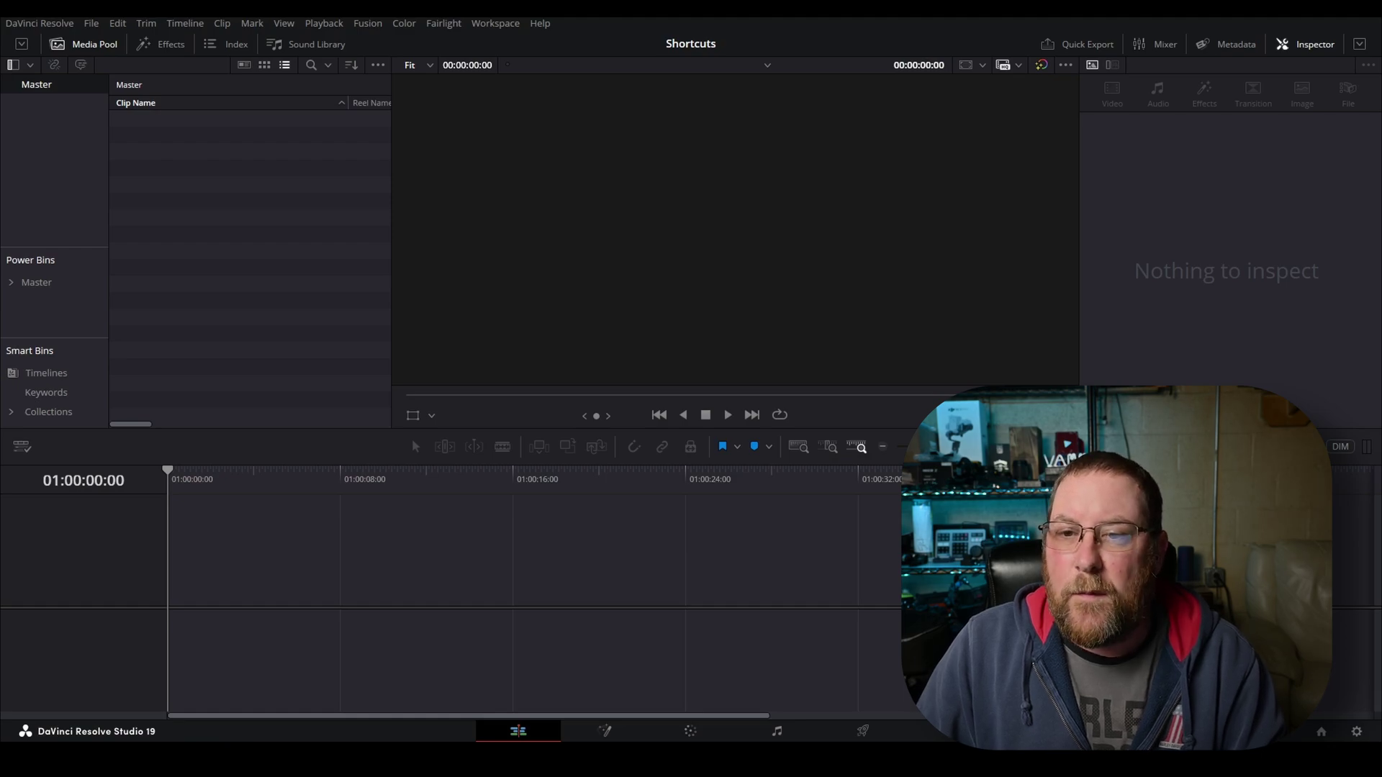
Import the five GX0113xx motorcycle clips into the Media Pool, keeping the existing frame rate
{"action": "left_click_drag", "start_coordinate": [0, 137], "coordinate": [50, 148]}
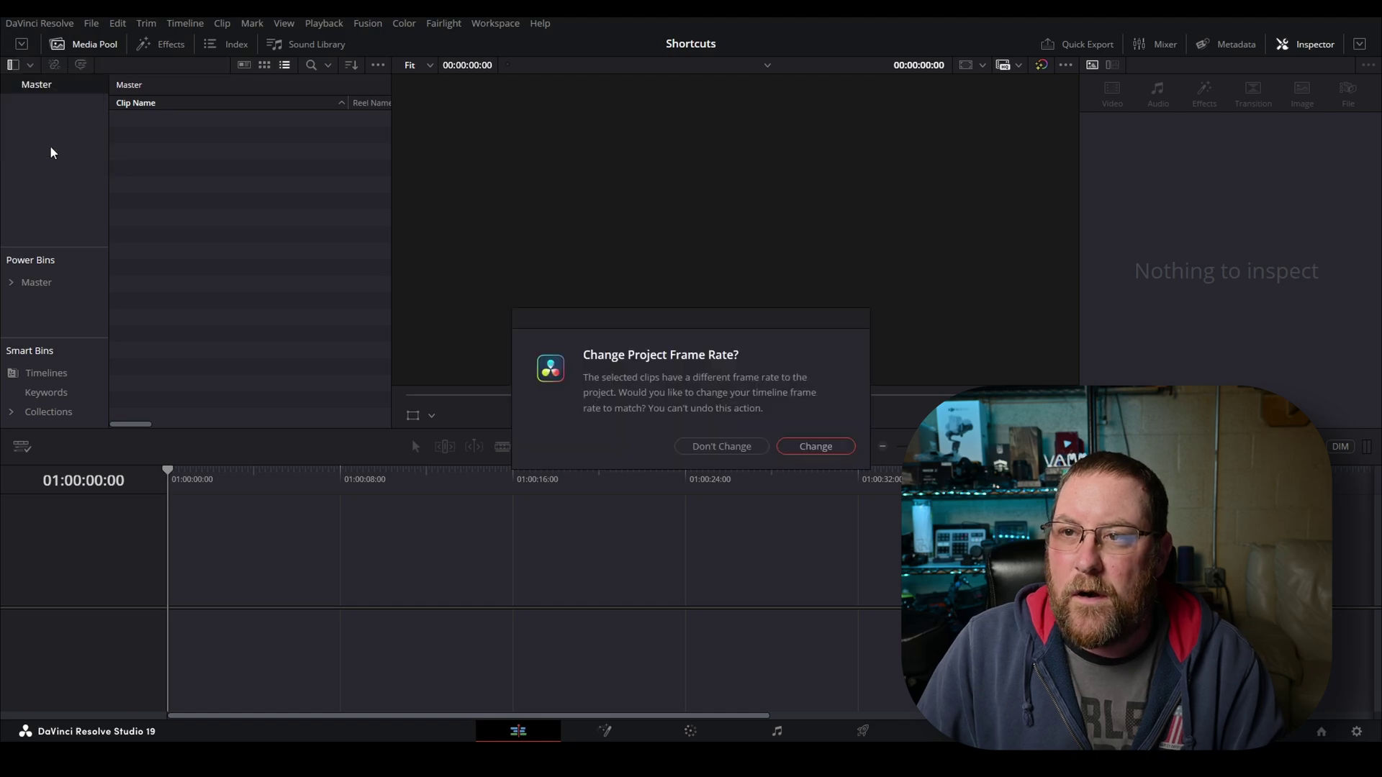
{"action": "left_click", "coordinate": [720, 447]}
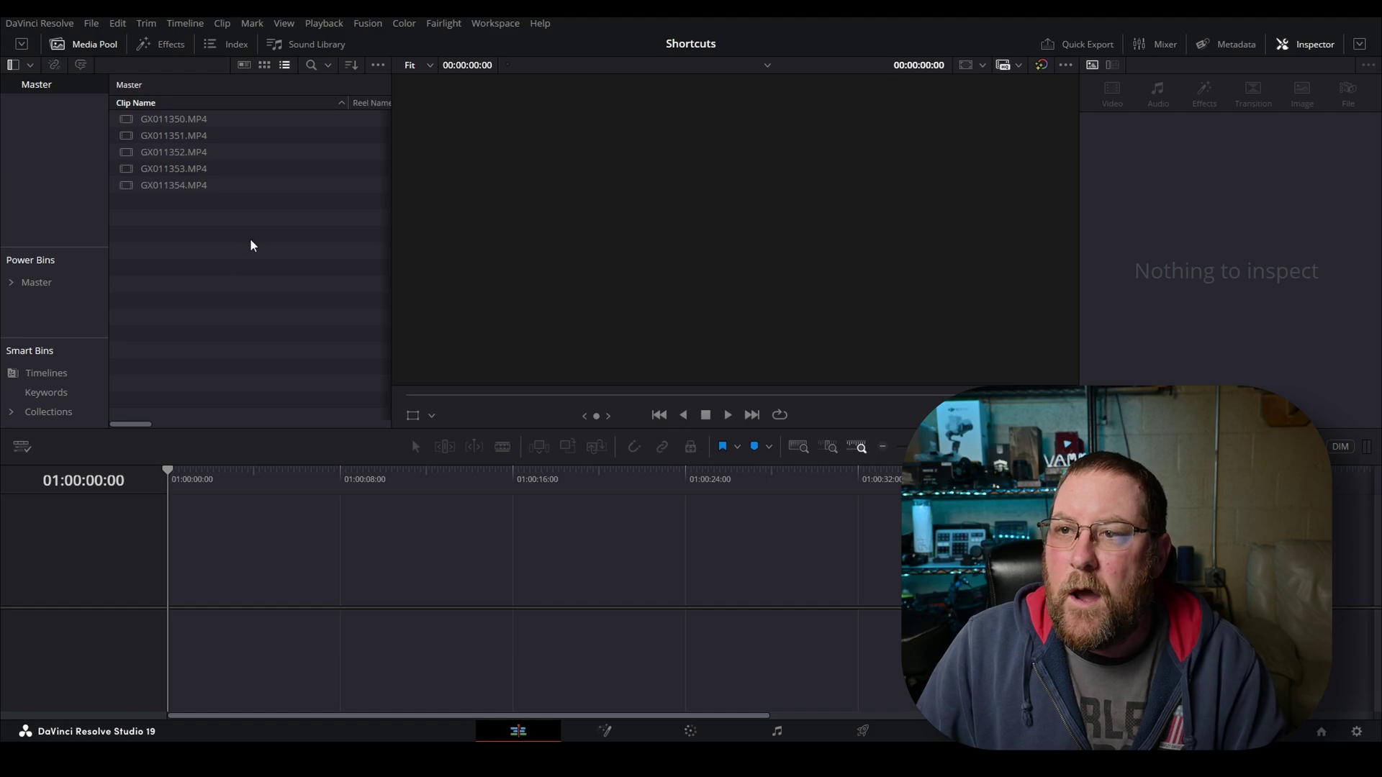
{"action": "left_click_drag", "start_coordinate": [253, 243], "coordinate": [216, 102]}
{"action": "left_click", "coordinate": [185, 220]}
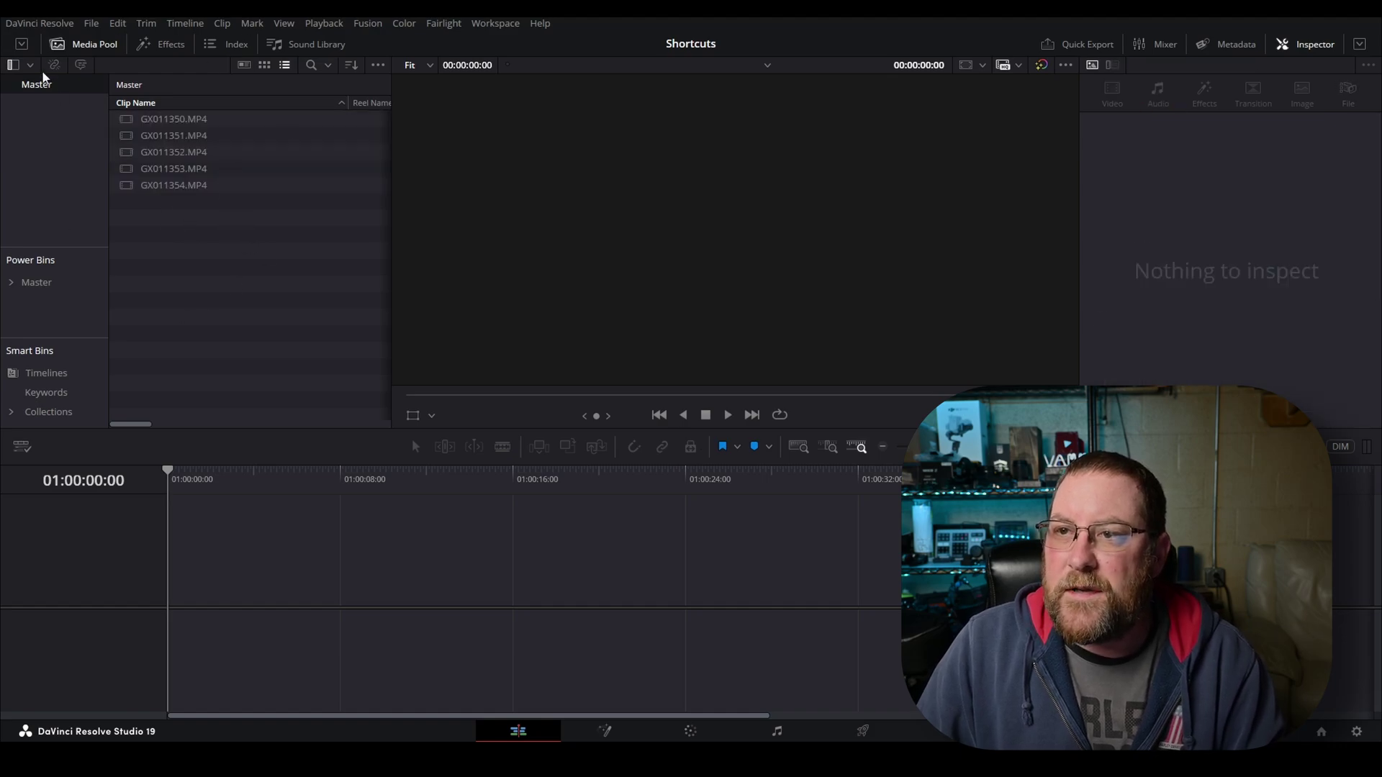
Place clips GX011350 through GX011352 onto a new Timeline 1
{"action": "left_click", "coordinate": [165, 124]}
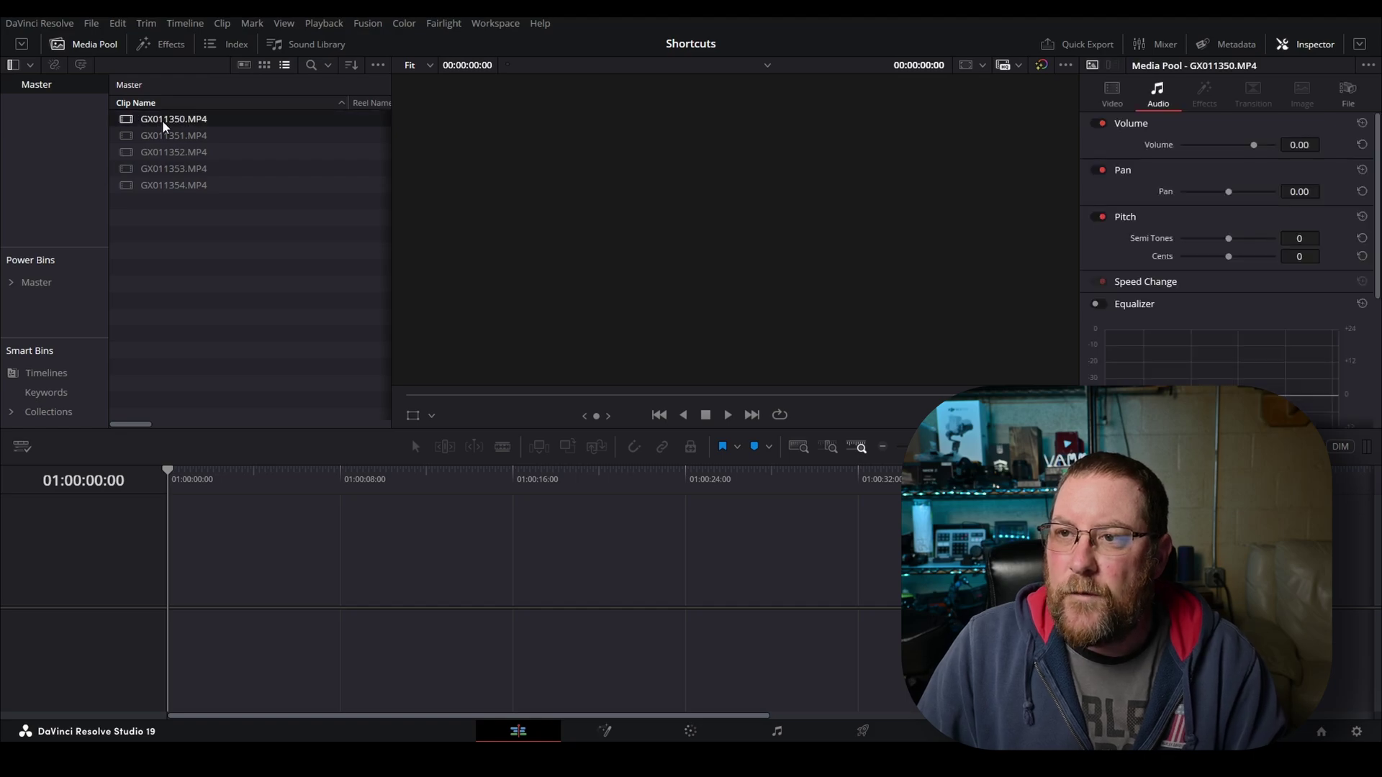
{"action": "left_click", "coordinate": [167, 152], "text": "shift"}
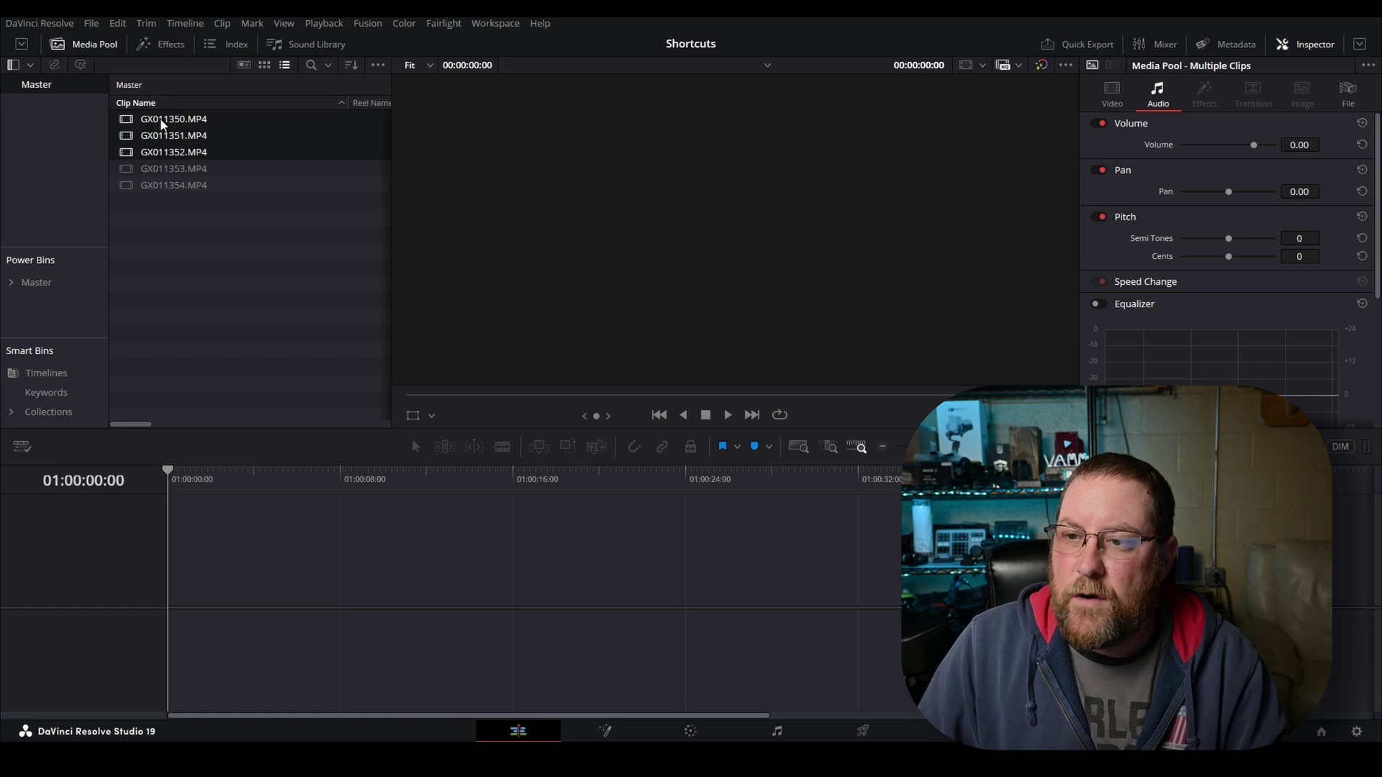
{"action": "left_click_drag", "start_coordinate": [161, 122], "coordinate": [209, 596]}
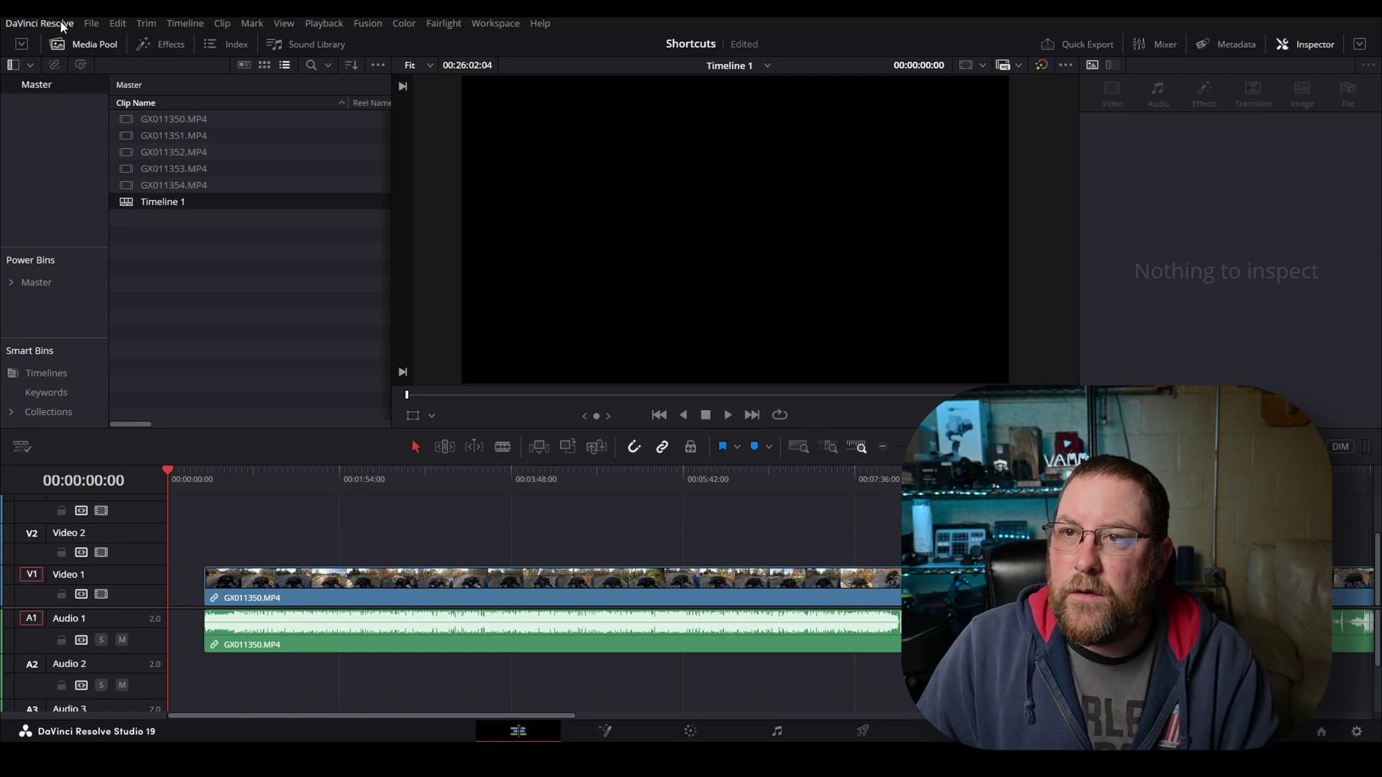
{"action": "left_click", "coordinate": [65, 25]}
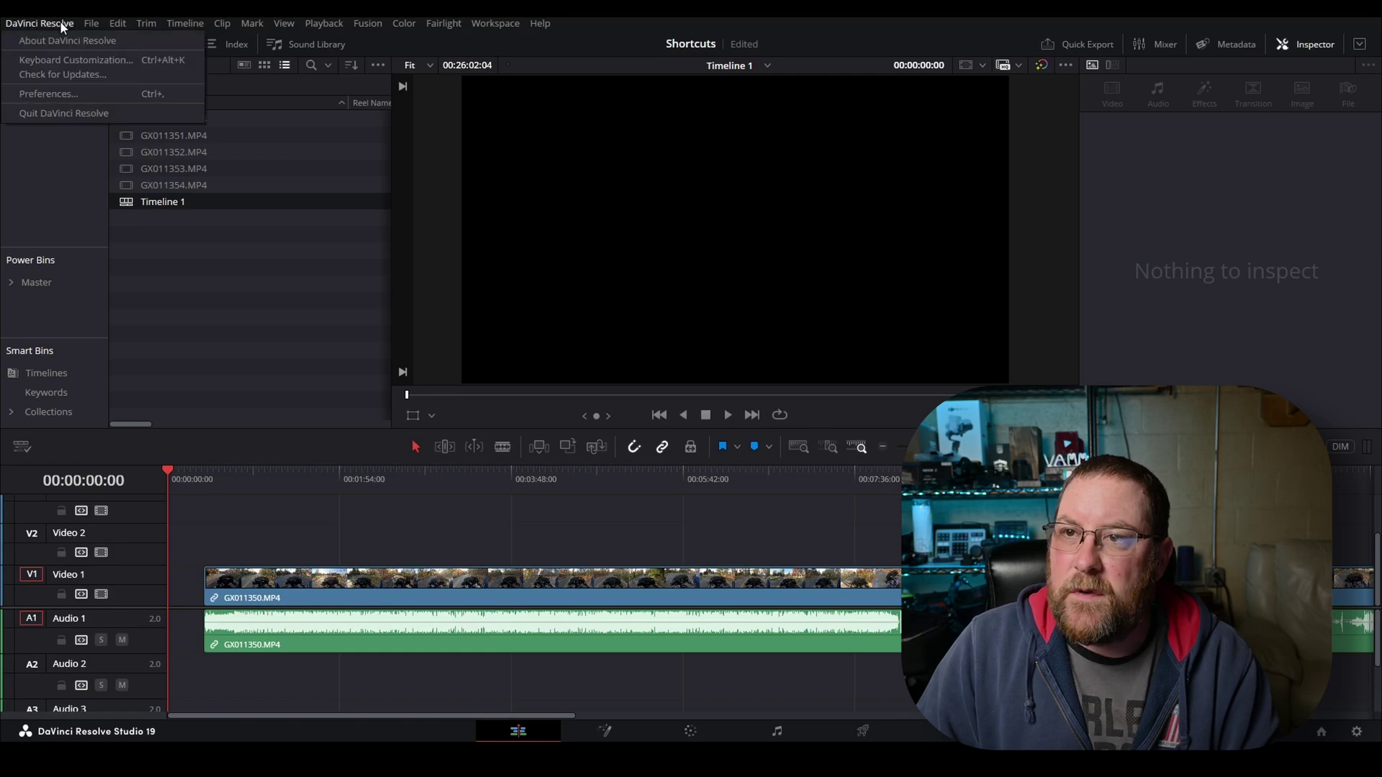
Search 'ret' in Keyboard Customization to look up the Retime shortcuts, then close it
{"action": "left_click", "coordinate": [77, 61]}
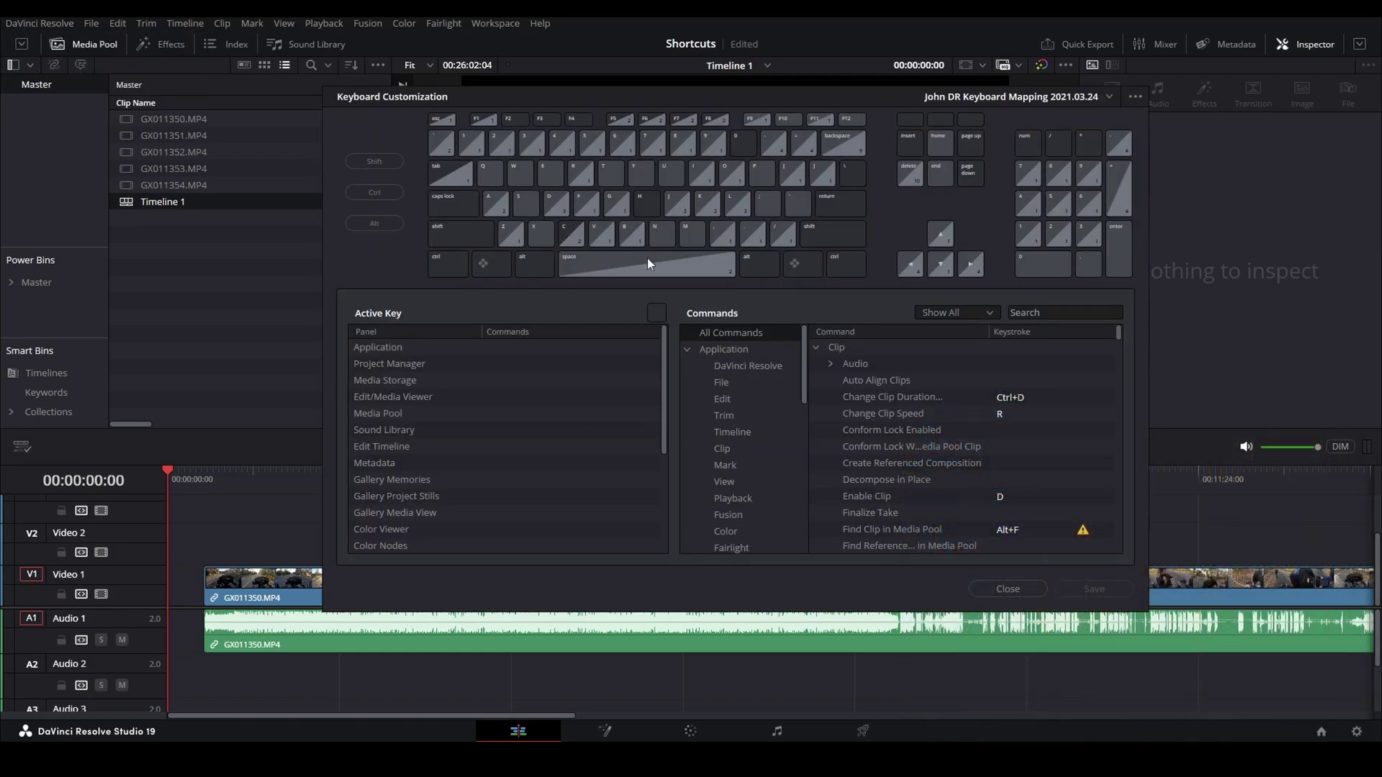
{"action": "left_click_drag", "start_coordinate": [1116, 334], "coordinate": [1130, 310]}
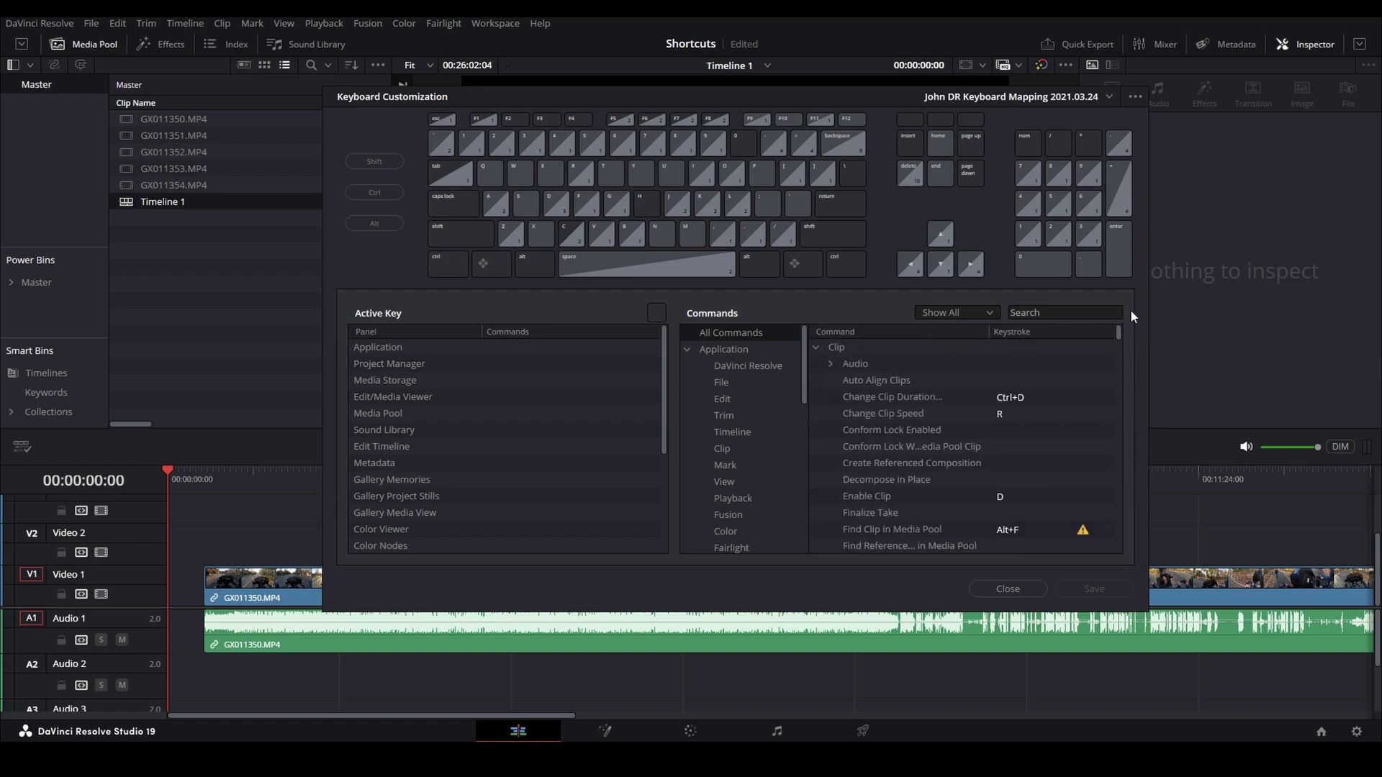
{"action": "left_click", "coordinate": [1044, 312]}
{"action": "type", "text": "retime"}
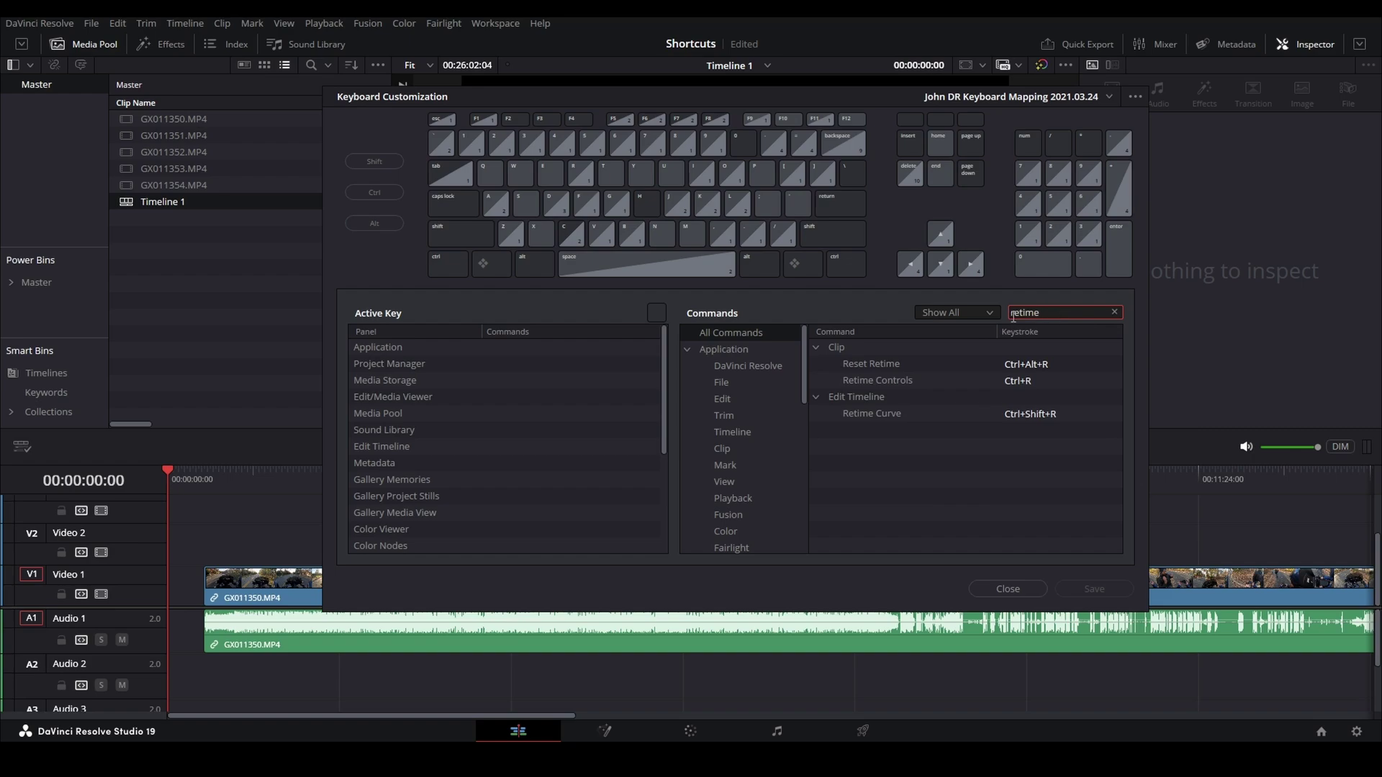
{"action": "mouse_move", "coordinate": [904, 385]}
{"action": "mouse_move", "coordinate": [913, 413]}
{"action": "mouse_move", "coordinate": [1101, 369]}
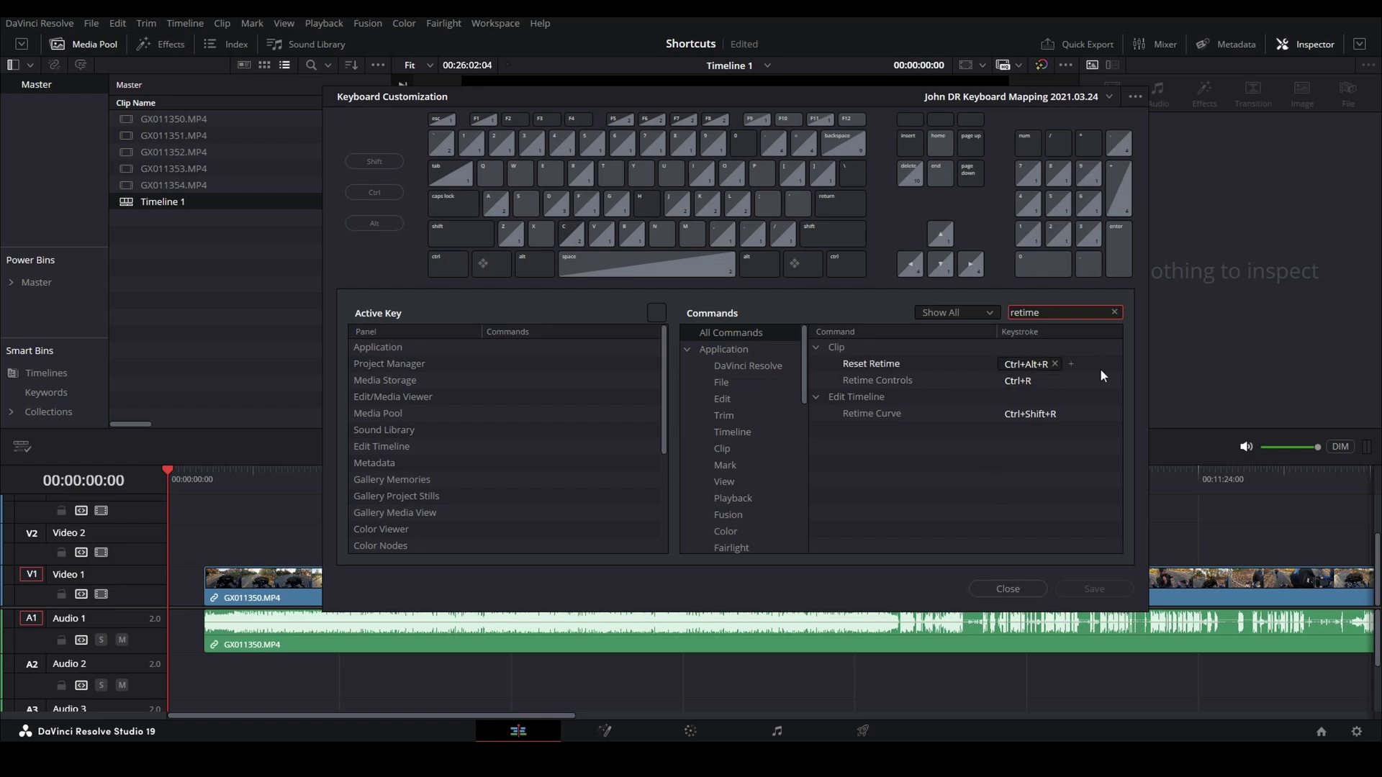
{"action": "left_click", "coordinate": [1007, 588]}
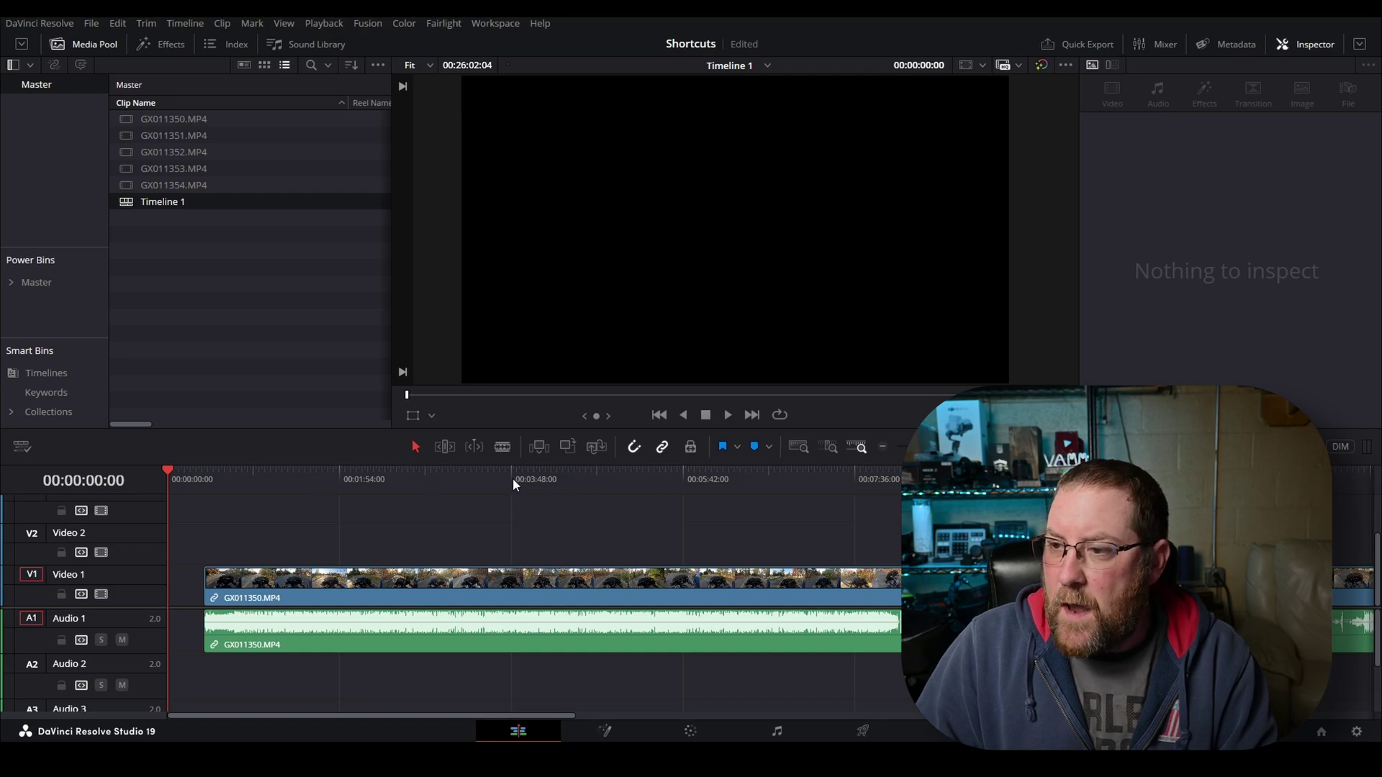
Split the clip at 06:36:04 and move the right piece up onto Video 2
{"action": "left_click", "coordinate": [494, 477]}
{"action": "left_click", "coordinate": [641, 482]}
{"action": "left_click", "coordinate": [584, 482]}
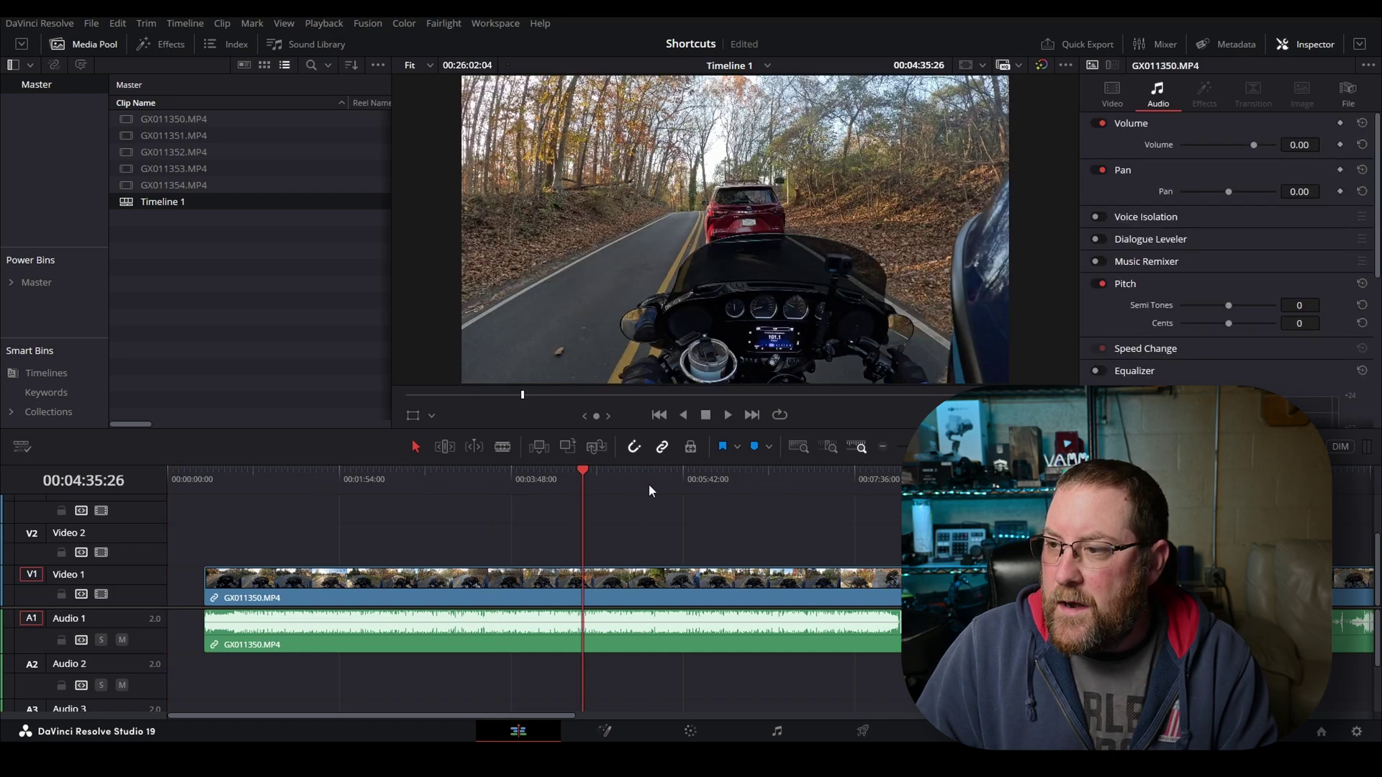
{"action": "left_click", "coordinate": [794, 481]}
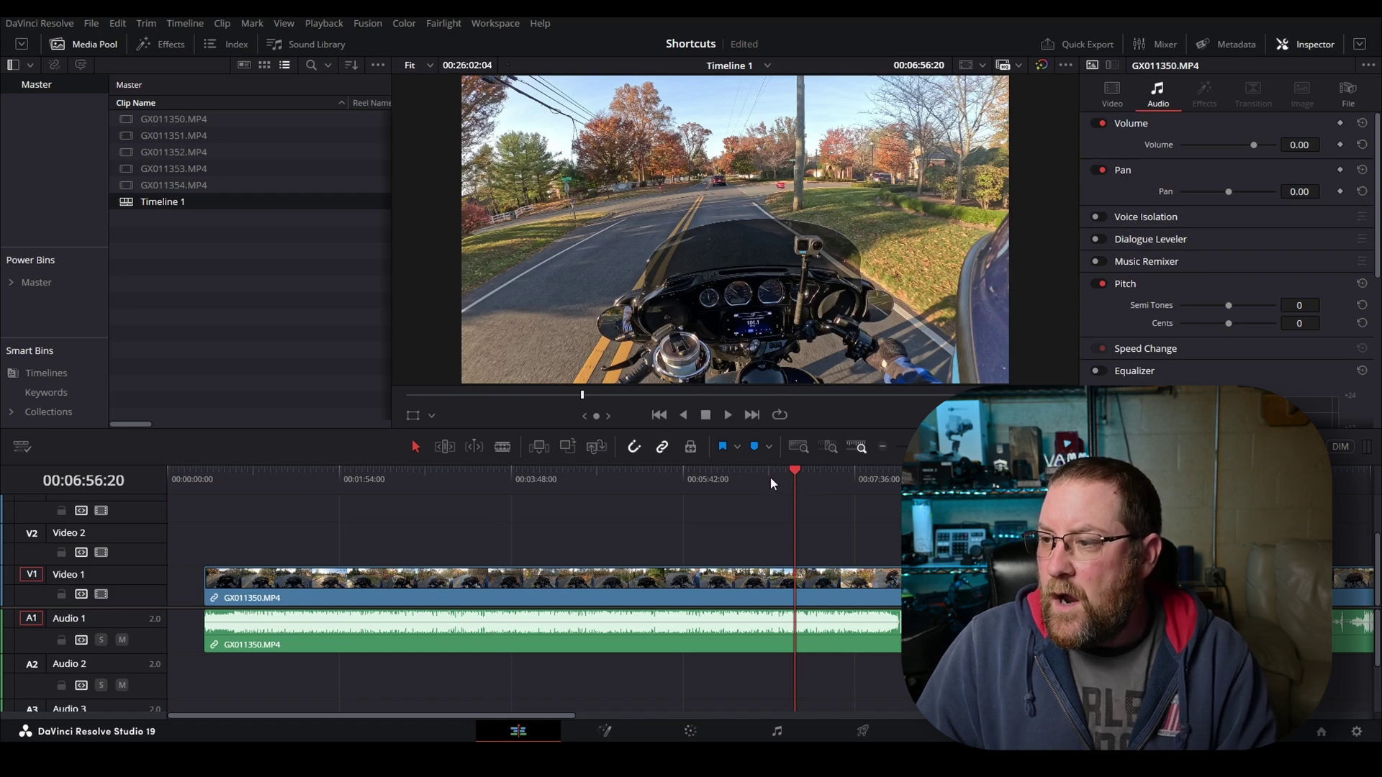
{"action": "left_click", "coordinate": [764, 479]}
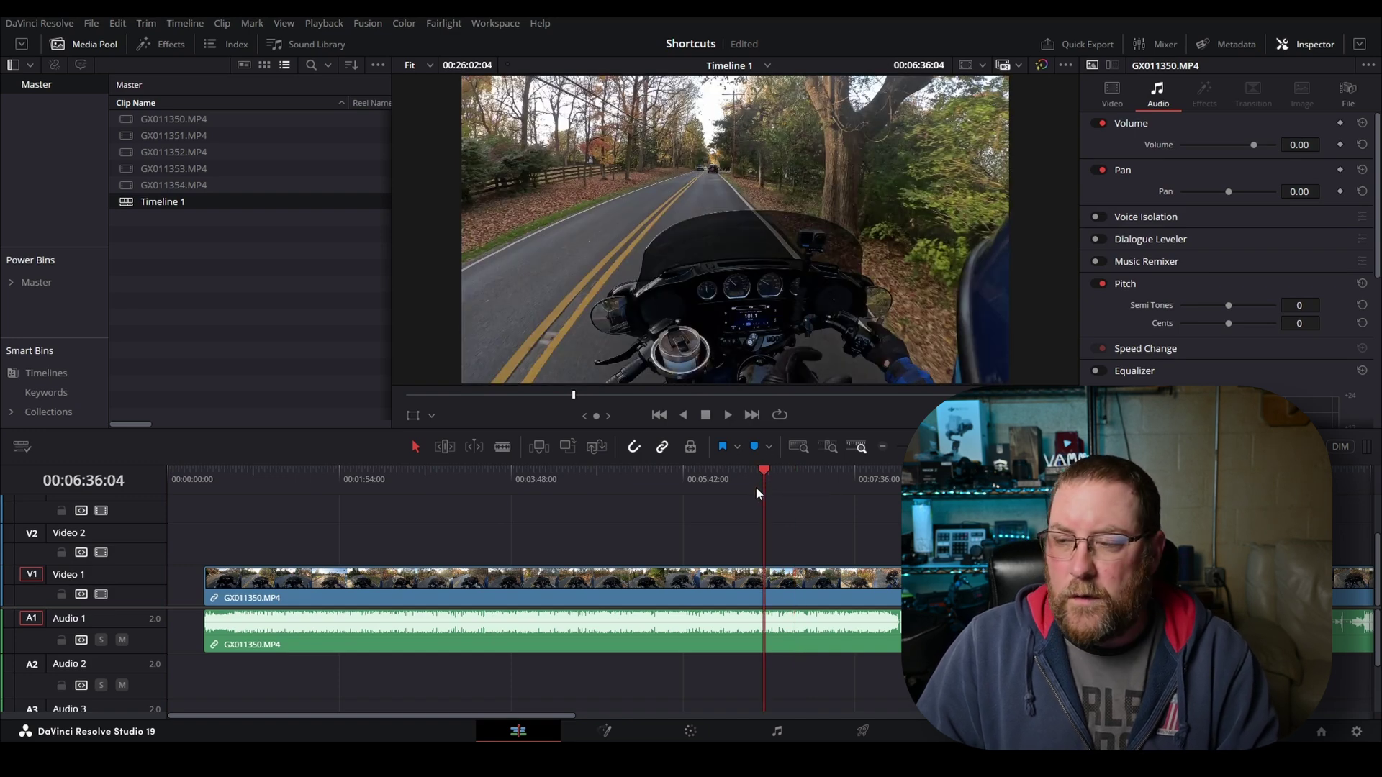
{"action": "key", "text": "ctrl+b"}
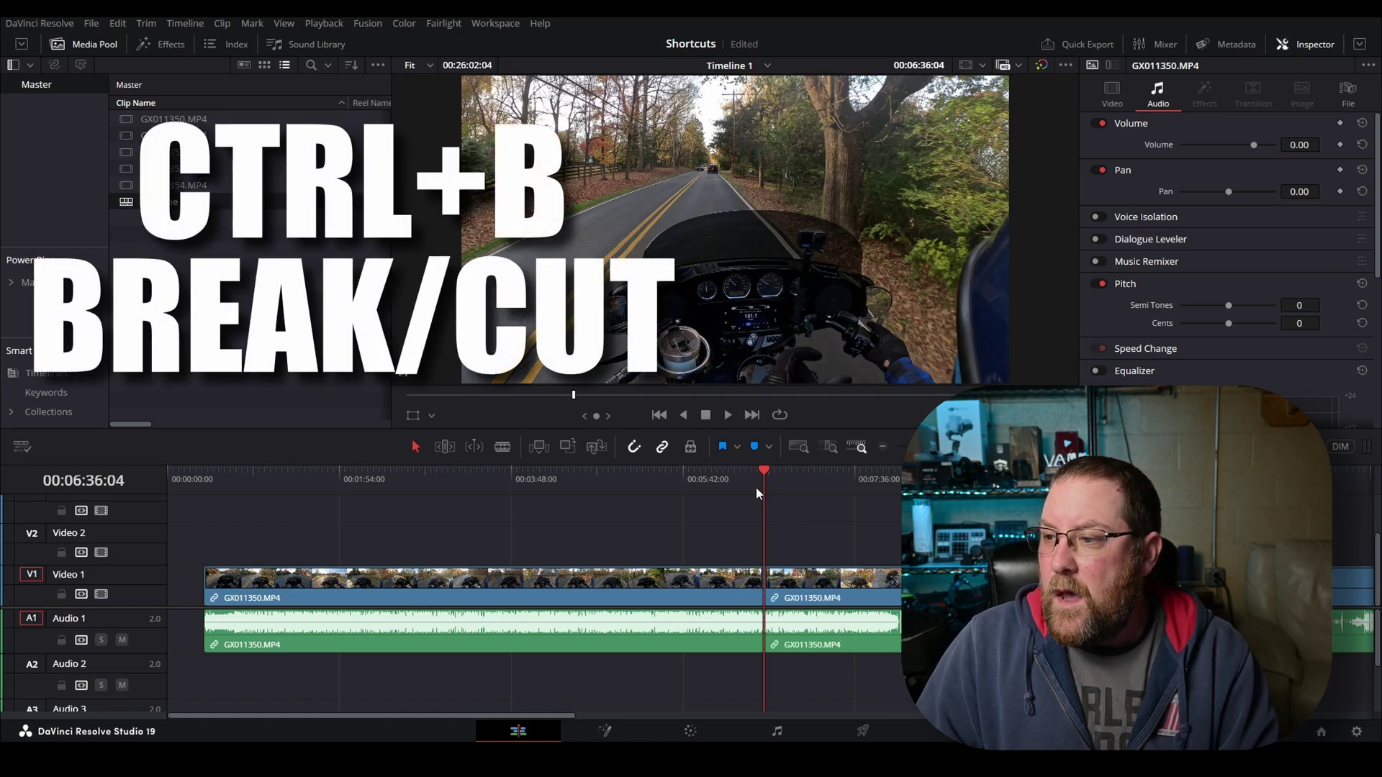
{"action": "left_click", "coordinate": [804, 474]}
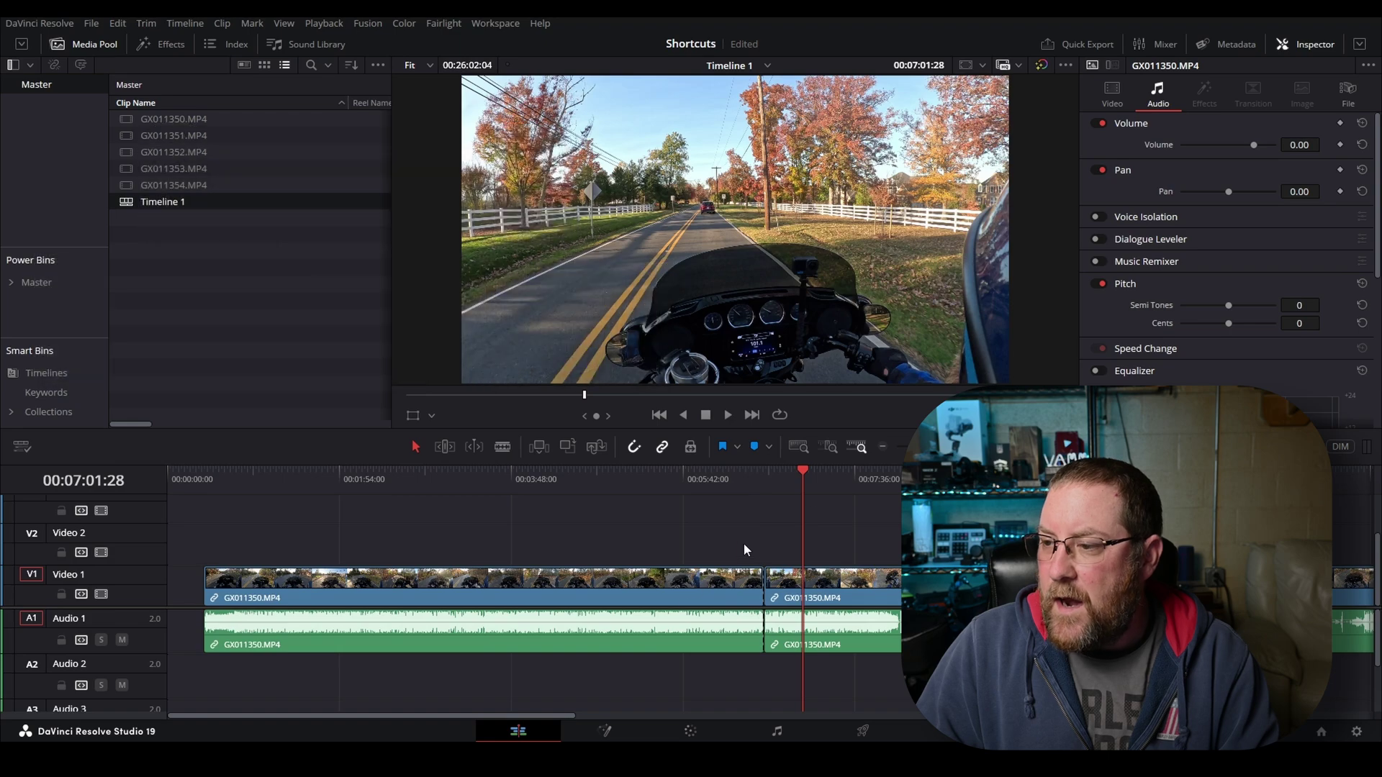
{"action": "left_click", "coordinate": [853, 585]}
{"action": "left_click_drag", "start_coordinate": [860, 561], "coordinate": [687, 538]}
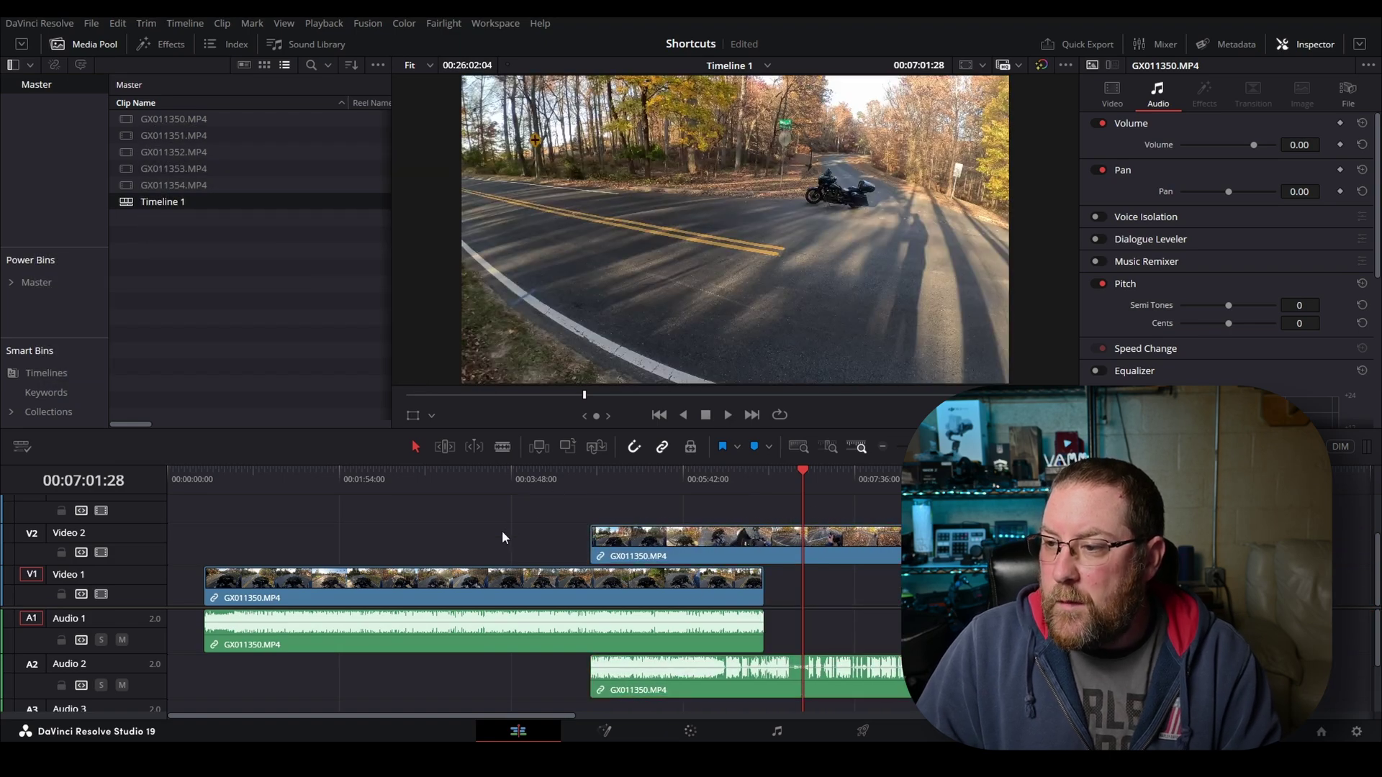
Cut all tracks at 05:35:02, then undo that cut
{"action": "left_click", "coordinate": [671, 480]}
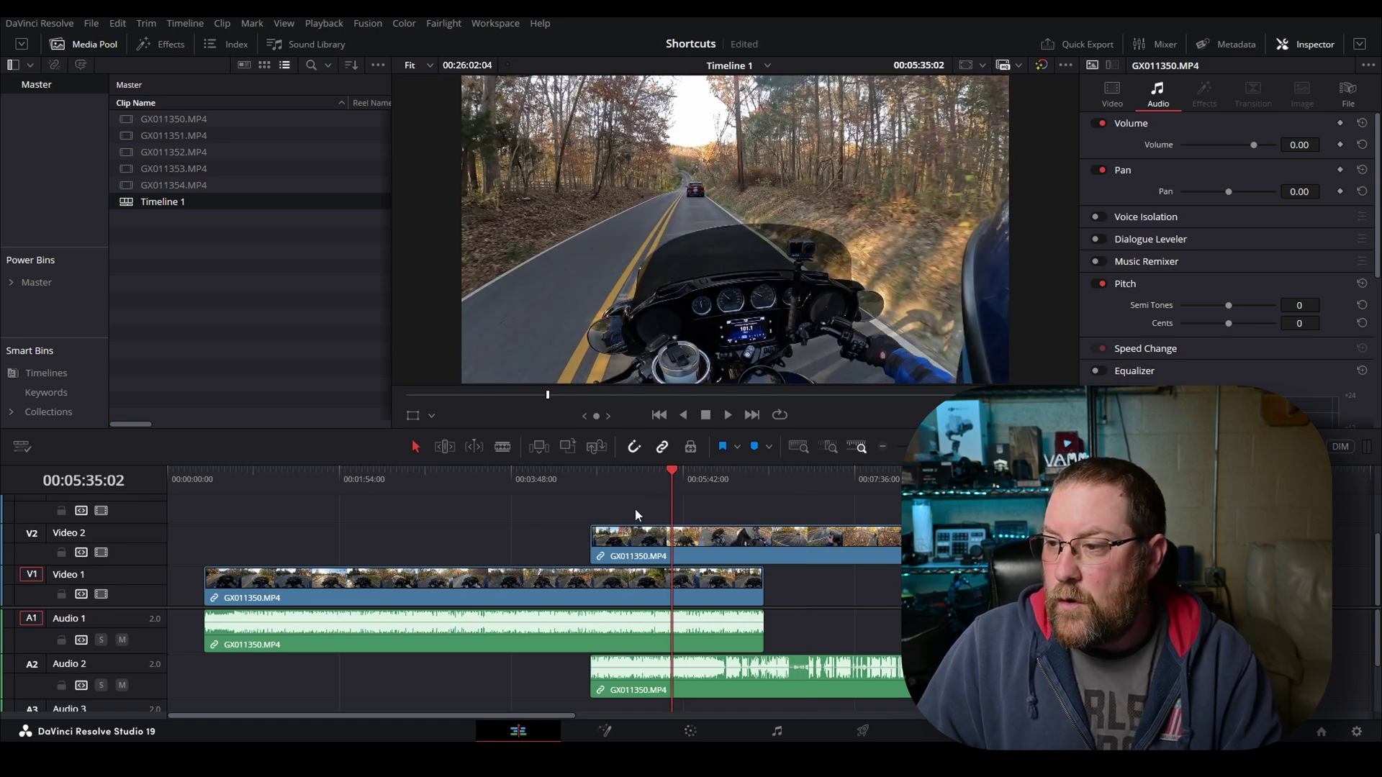
{"action": "key", "text": "ctrl+b"}
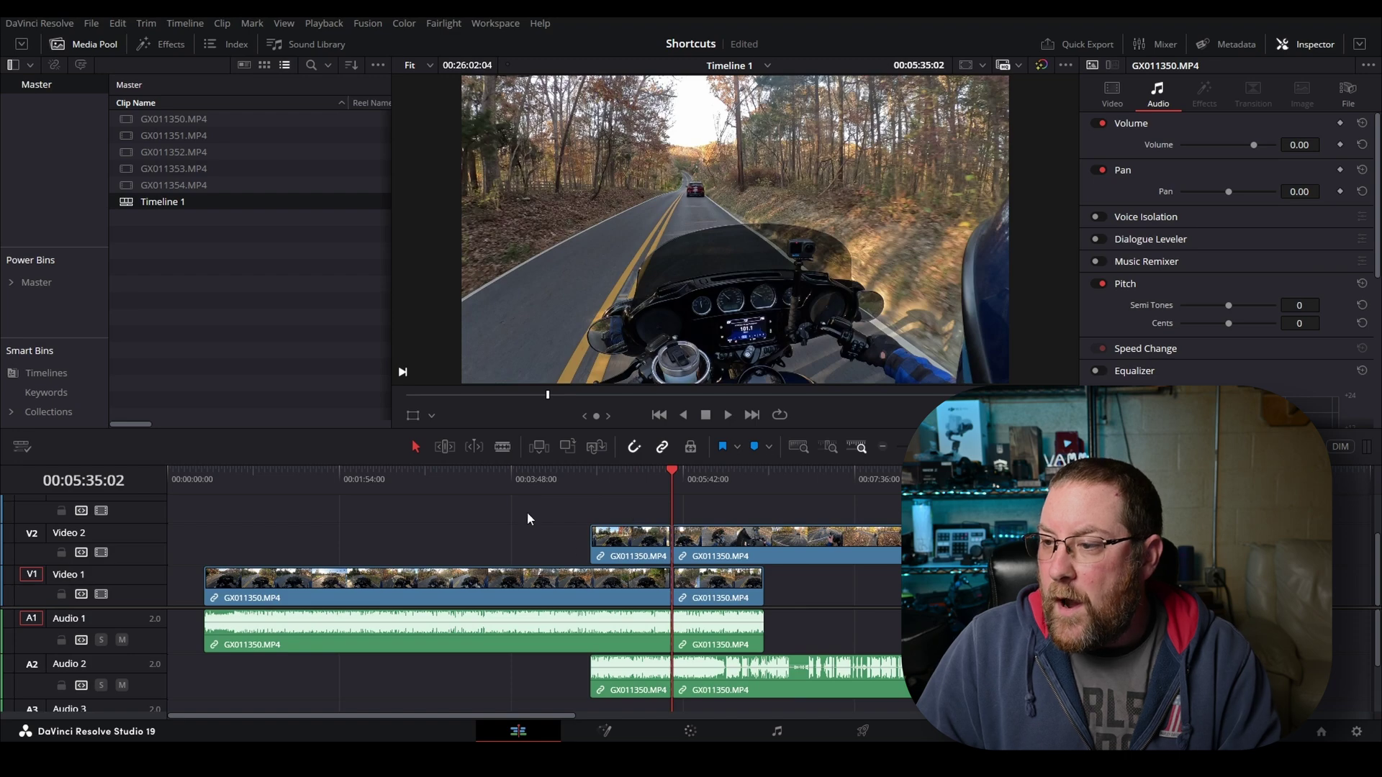
{"action": "left_click", "coordinate": [481, 482]}
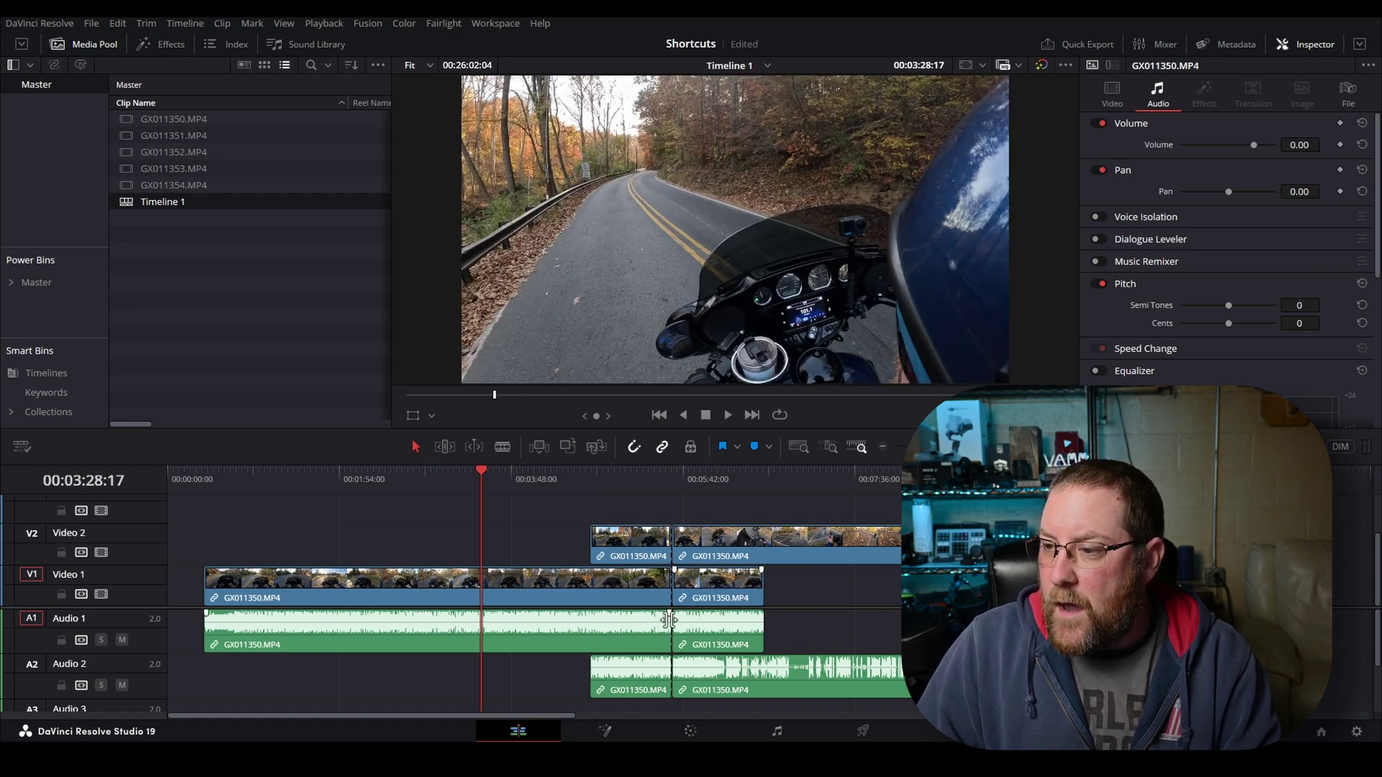
{"action": "key", "text": "ctrl+z"}
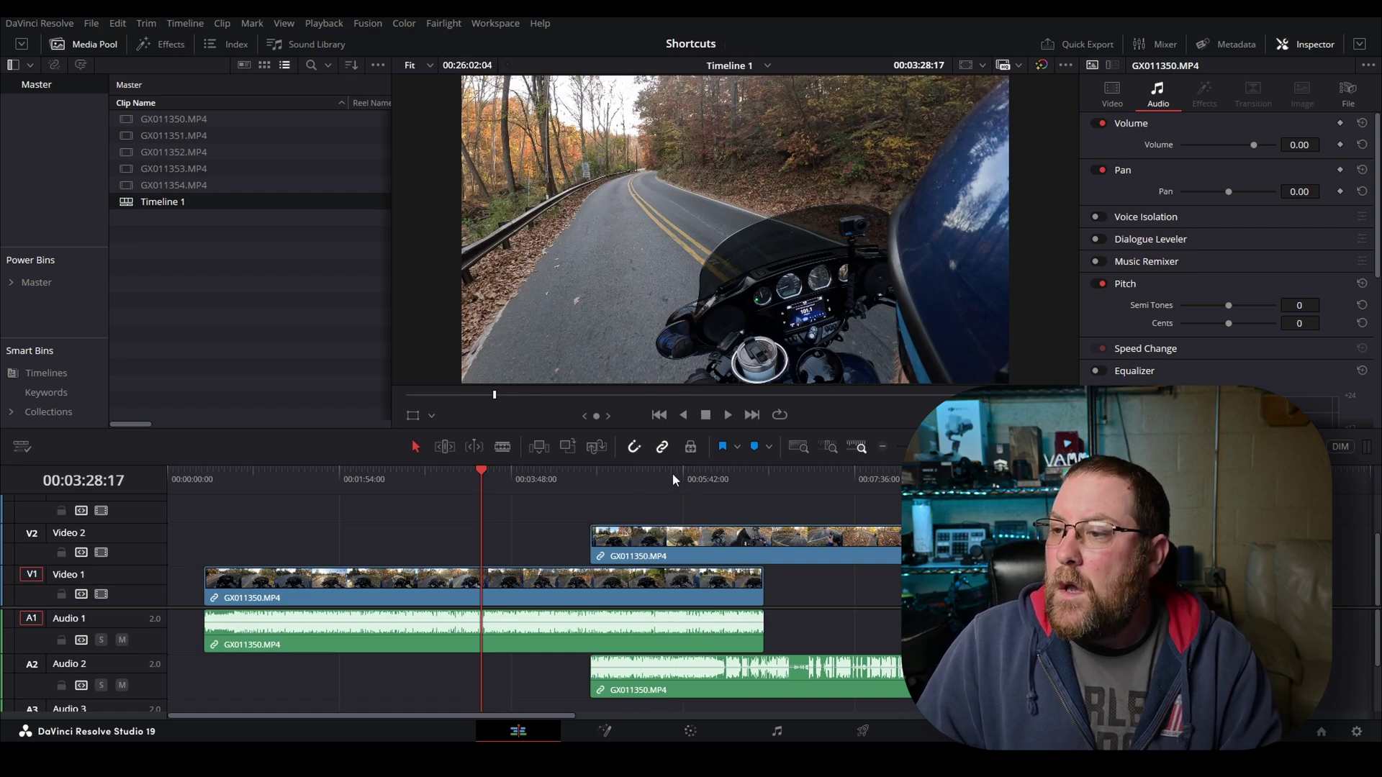
Cut only the selected Video 2 clip at 05:36:29
{"action": "left_click", "coordinate": [688, 538]}
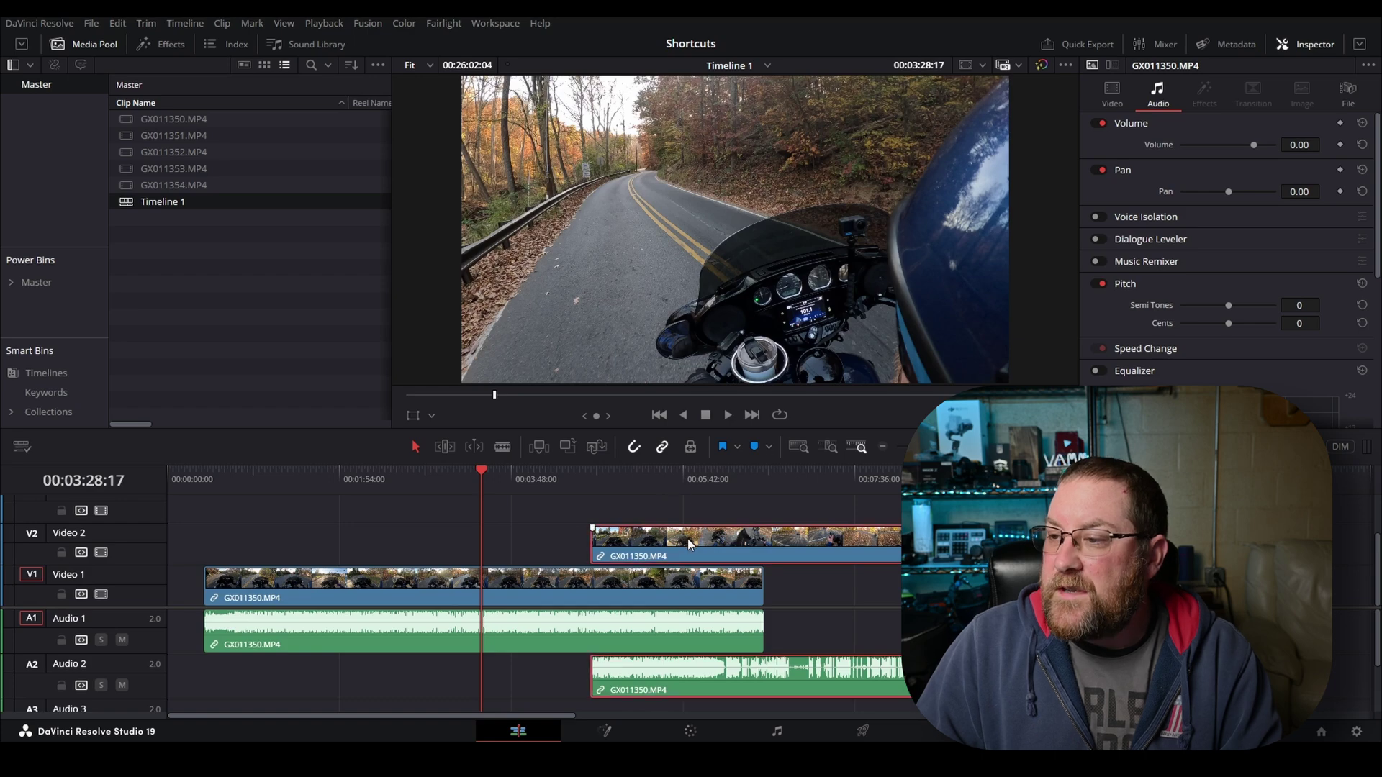
{"action": "left_click", "coordinate": [676, 476]}
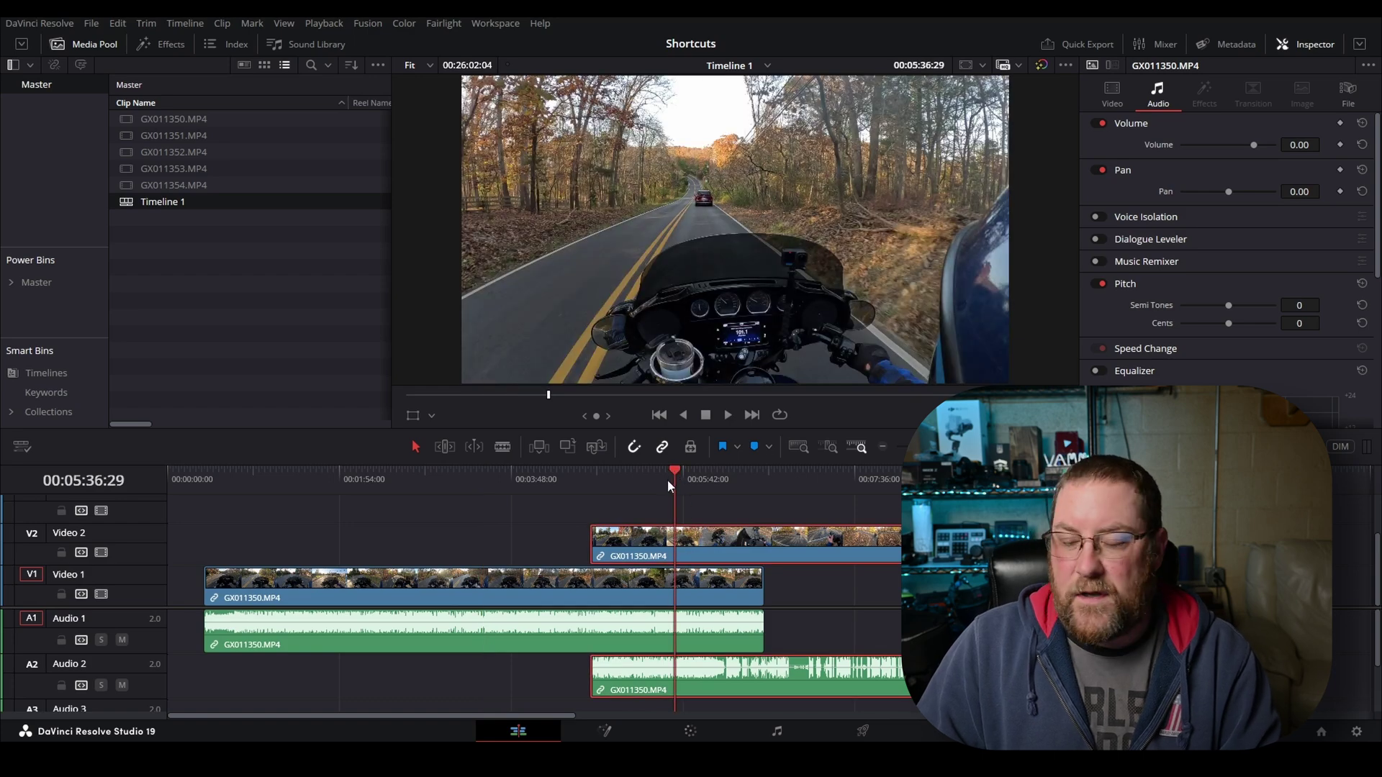
{"action": "key", "text": "ctrl+b"}
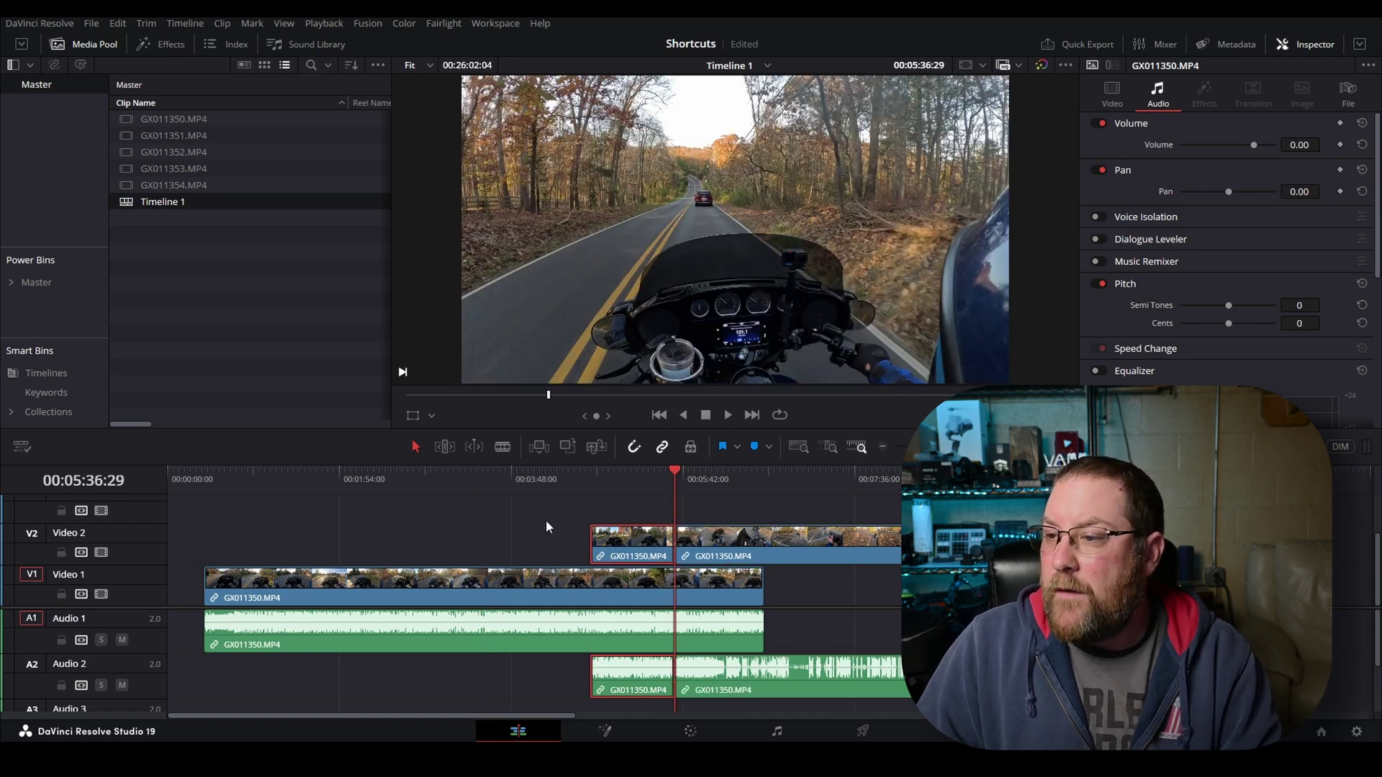
{"action": "left_click", "coordinate": [529, 541]}
Undo the Video 2 cut, move that clip back onto Video 1, and rejoin it
{"action": "left_click", "coordinate": [529, 486]}
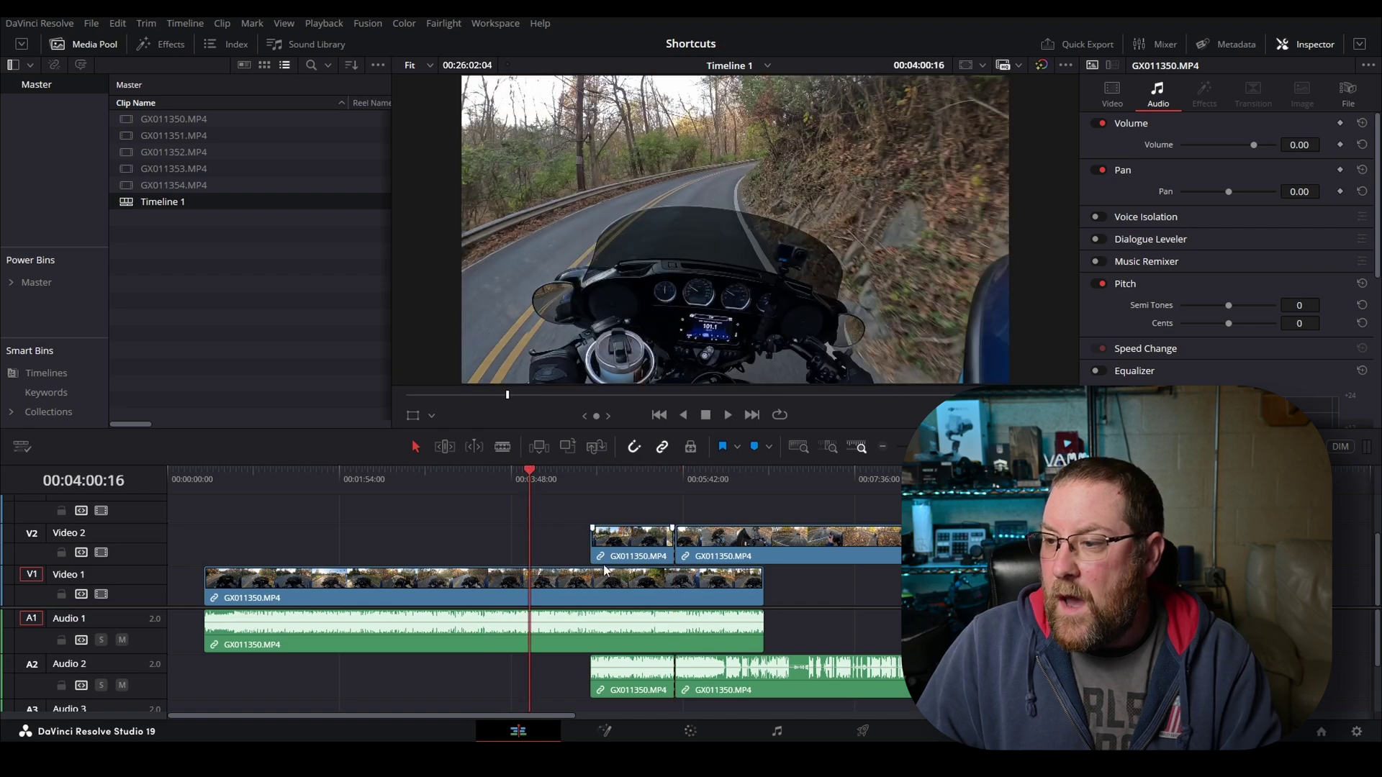
{"action": "left_click", "coordinate": [578, 603]}
{"action": "key", "text": "ctrl+z"}
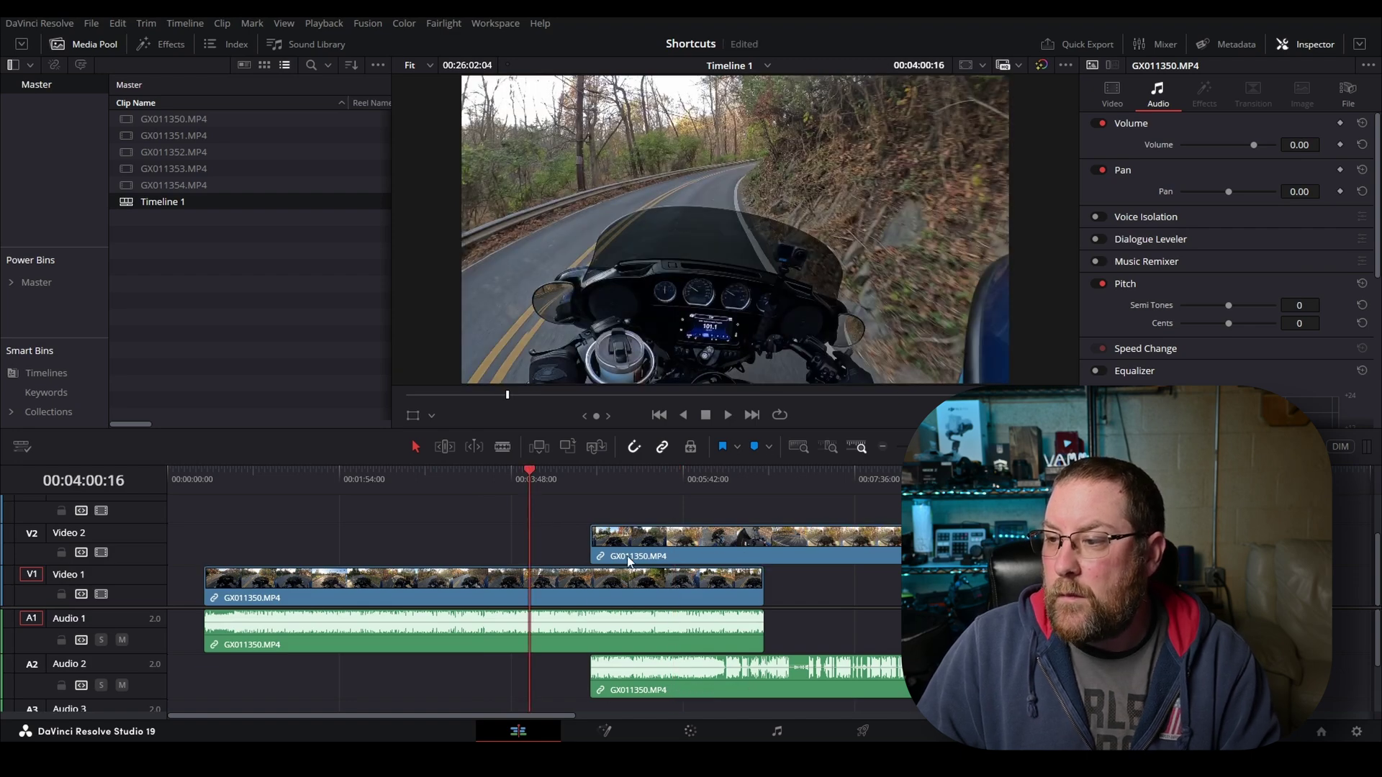
{"action": "left_click_drag", "start_coordinate": [651, 544], "coordinate": [823, 584]}
{"action": "key", "text": "ctrl+z"}
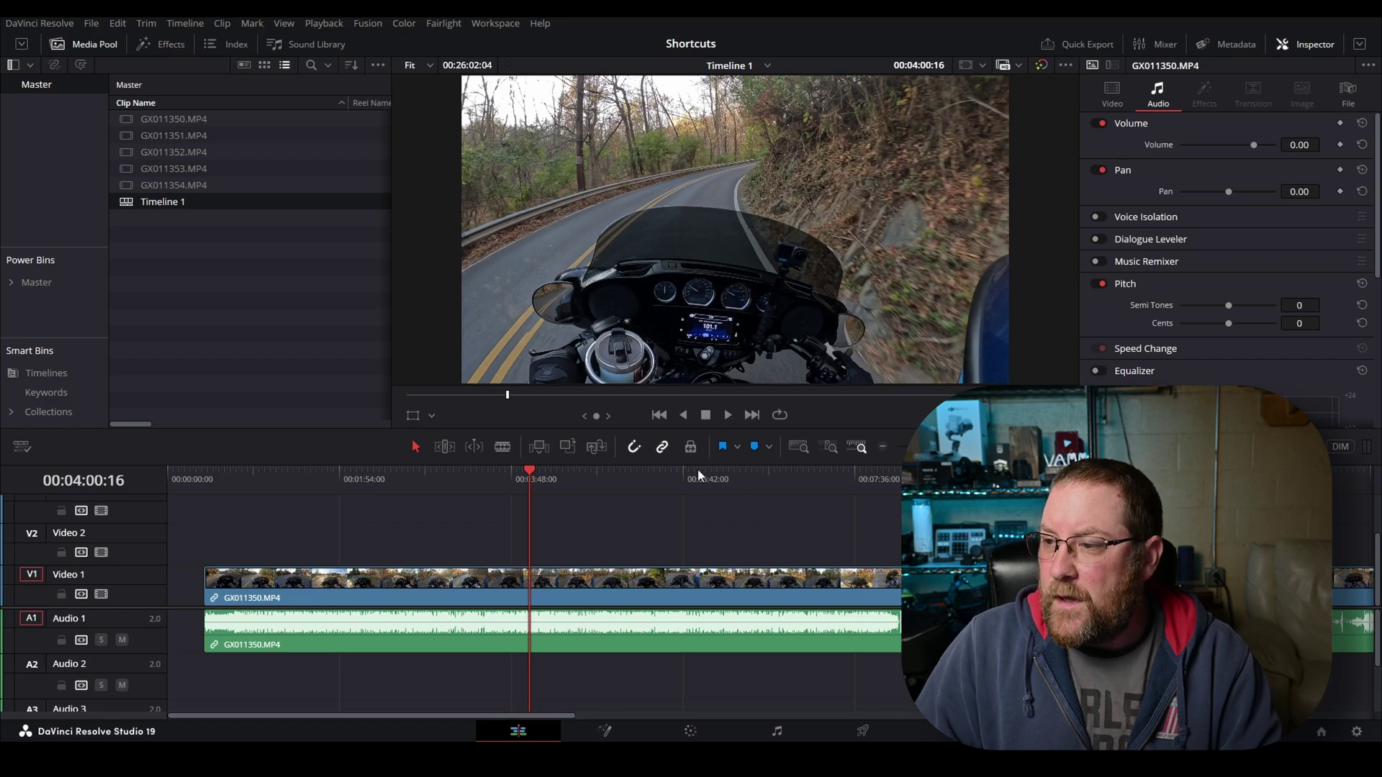
Cut the footage at five successive playhead positions along Timeline 1
{"action": "left_click", "coordinate": [676, 481]}
{"action": "key", "text": "ctrl+b"}
{"action": "left_click", "coordinate": [728, 476]}
{"action": "key", "text": "ctrl+b"}
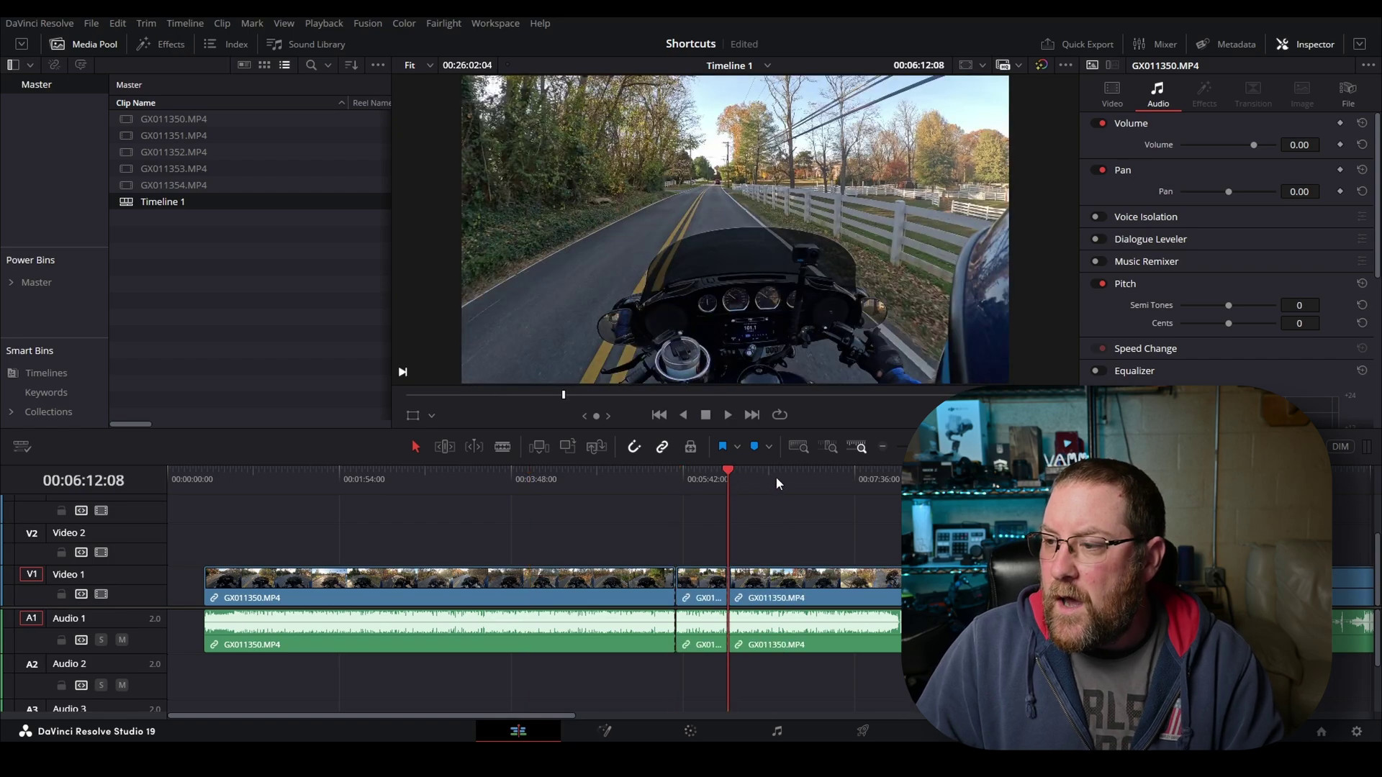
{"action": "left_click", "coordinate": [775, 477]}
{"action": "key", "text": "ctrl+b"}
{"action": "left_click", "coordinate": [812, 481]}
{"action": "key", "text": "ctrl+b"}
{"action": "left_click", "coordinate": [862, 480]}
{"action": "key", "text": "ctrl+b"}
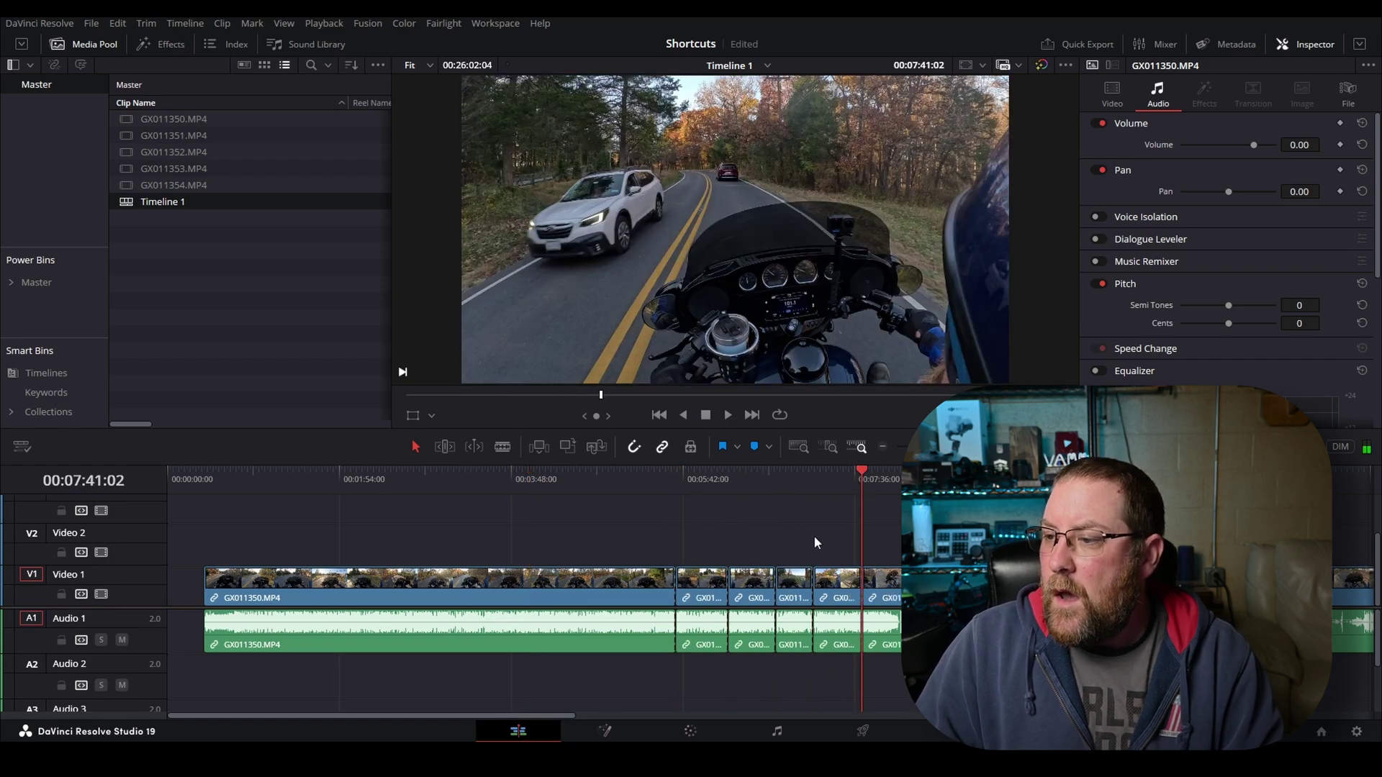
Ripple-delete the short clip after the second clip, then undo it
{"action": "left_click", "coordinate": [748, 598]}
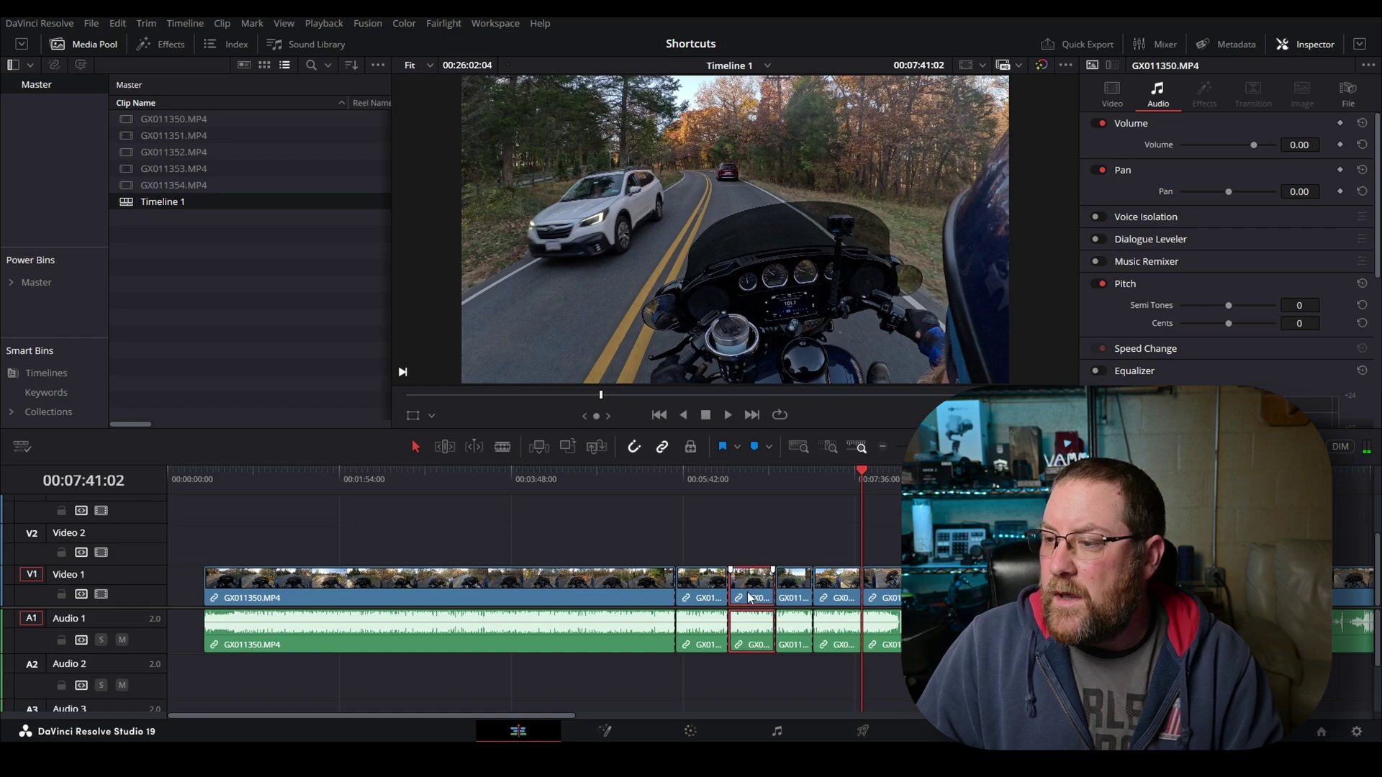
{"action": "key", "text": "Delete"}
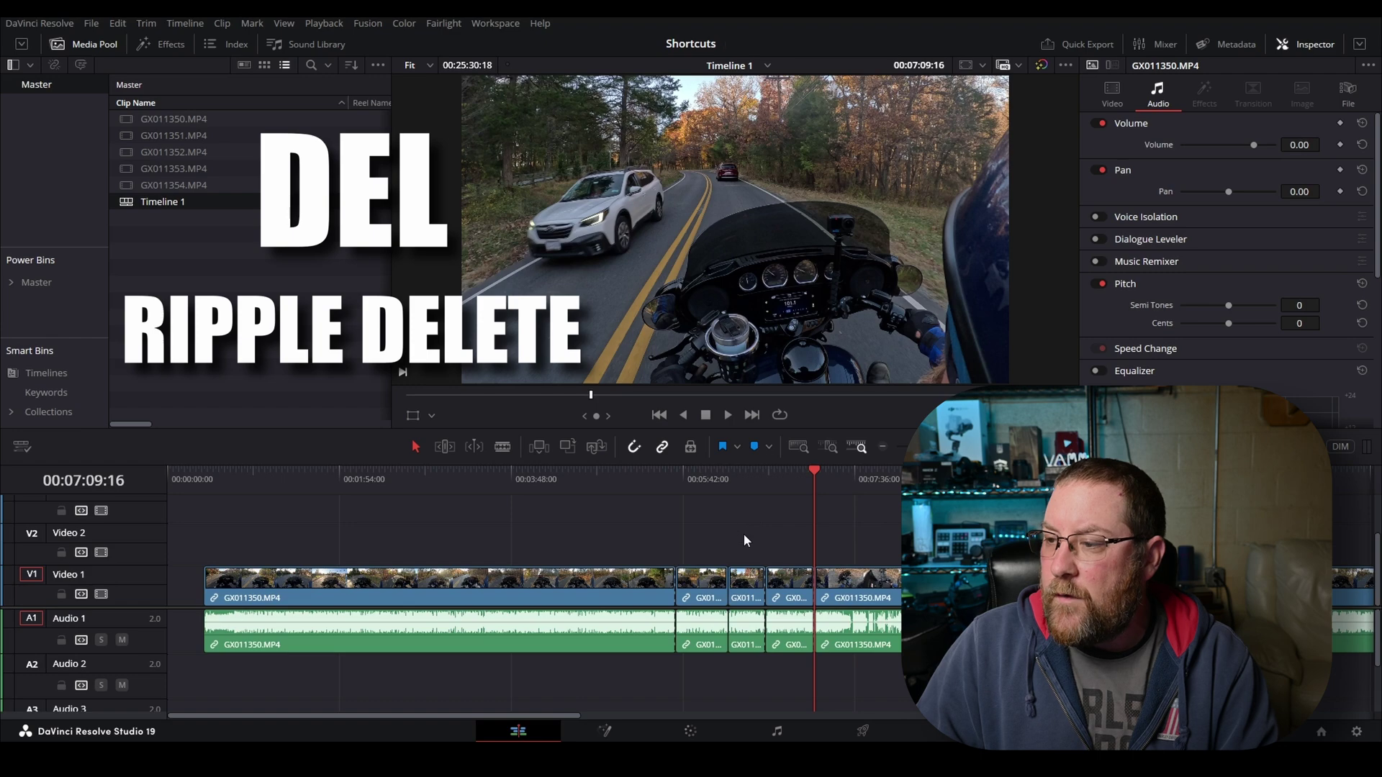
{"action": "left_click_drag", "start_coordinate": [745, 539], "coordinate": [899, 701]}
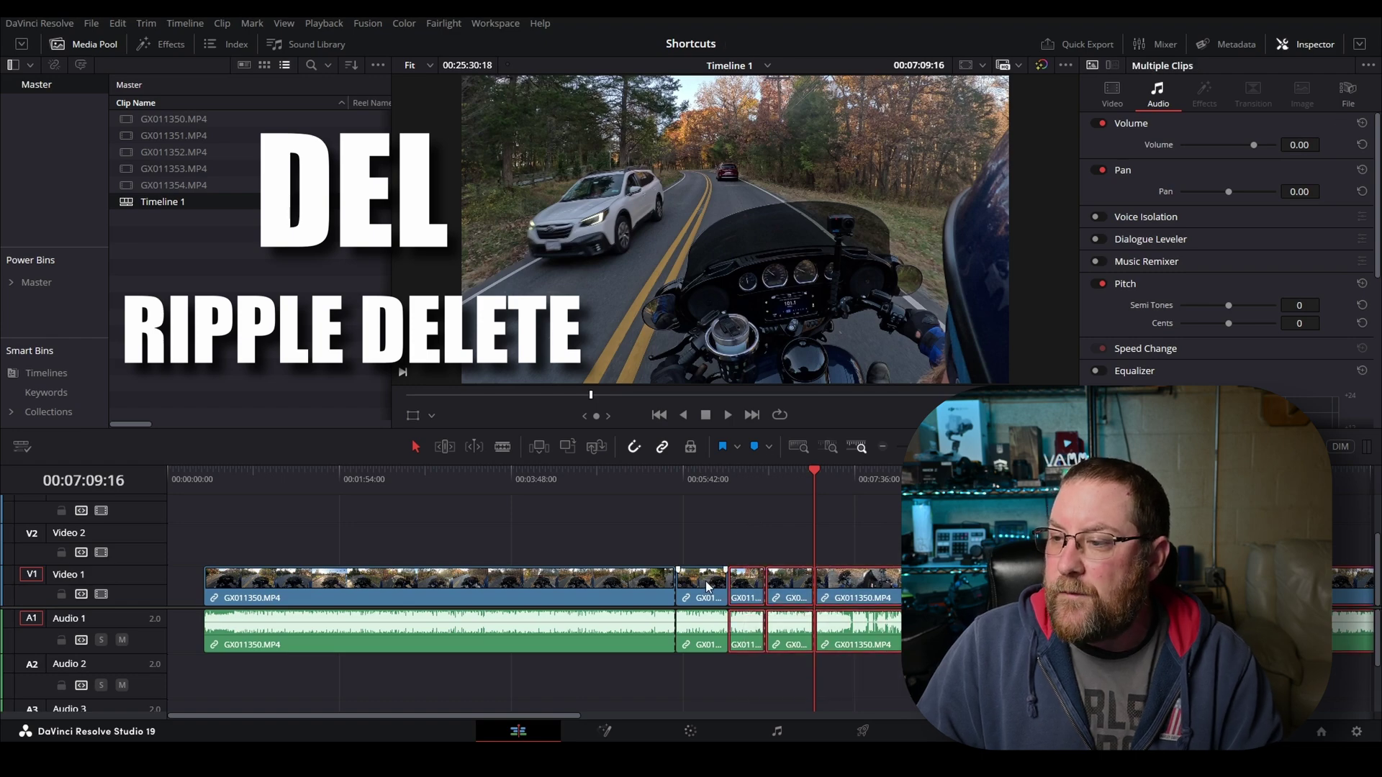
{"action": "key", "text": "ctrl+z"}
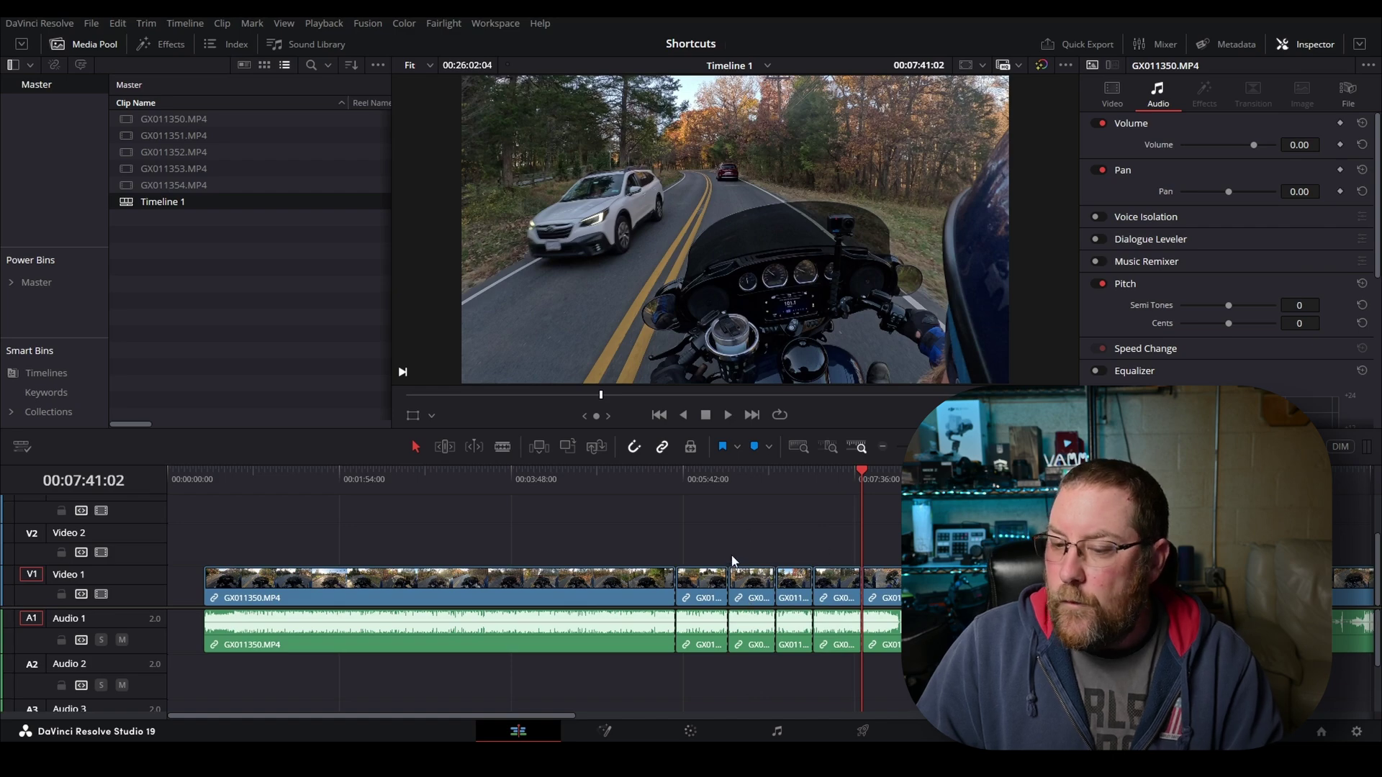
Lift the short clip out with Backspace, leaving an empty gap in its place
{"action": "left_click", "coordinate": [752, 590]}
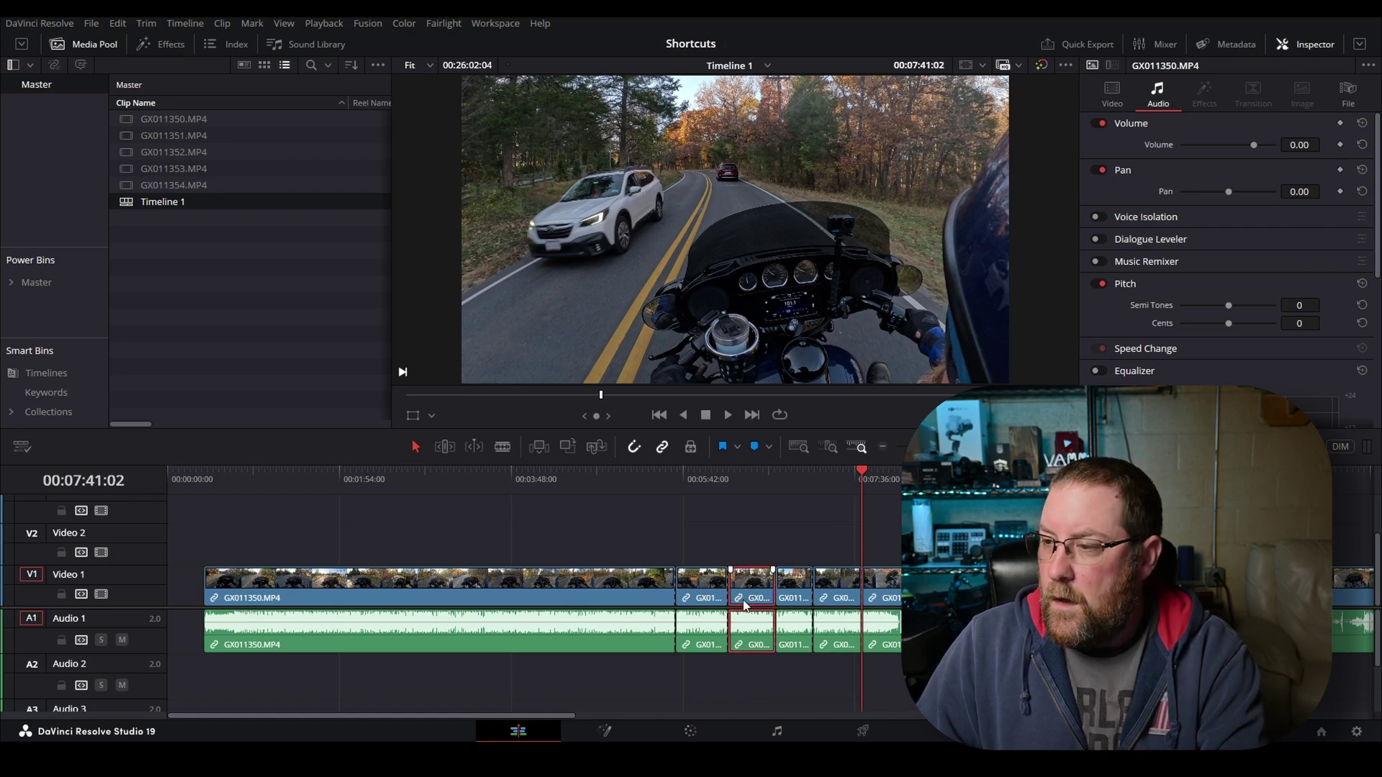
{"action": "key", "text": "BackSpace"}
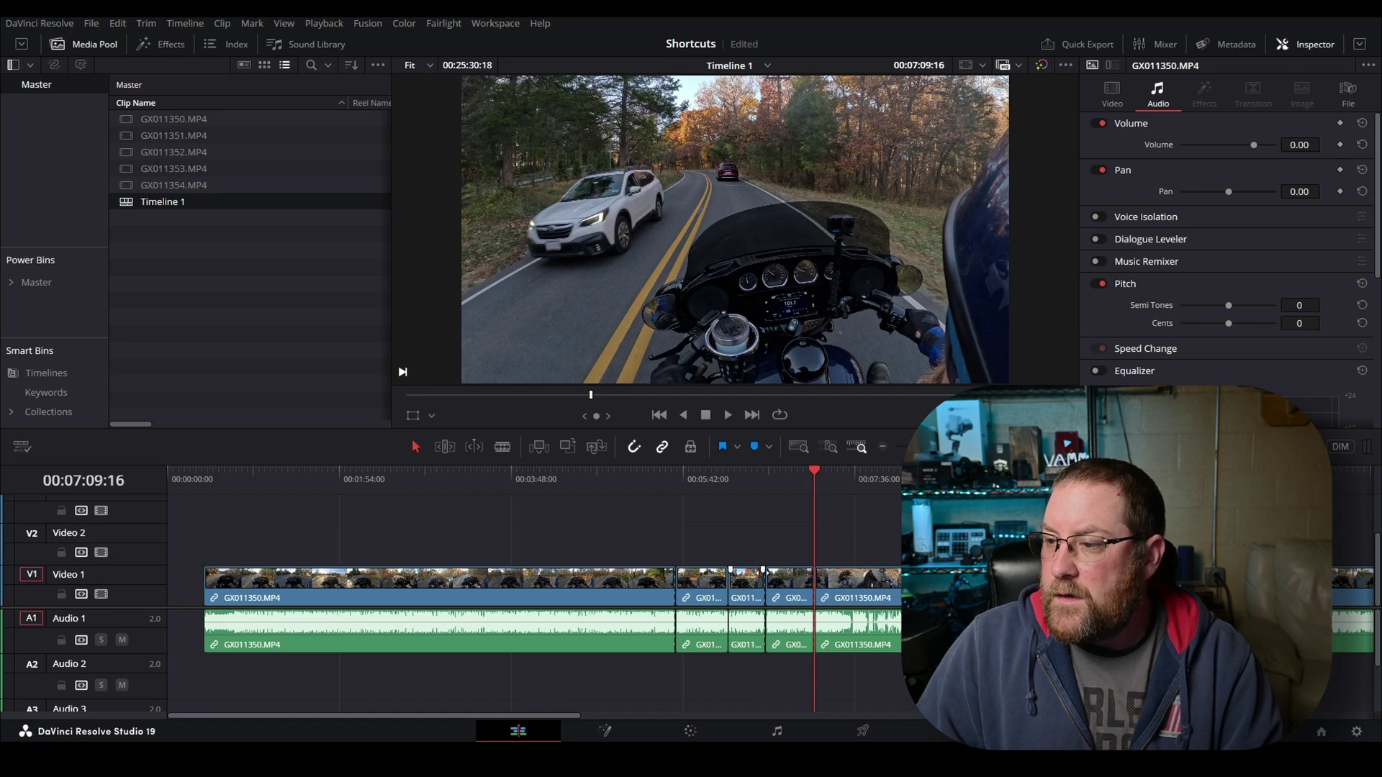
{"action": "key", "text": "ctrl+z"}
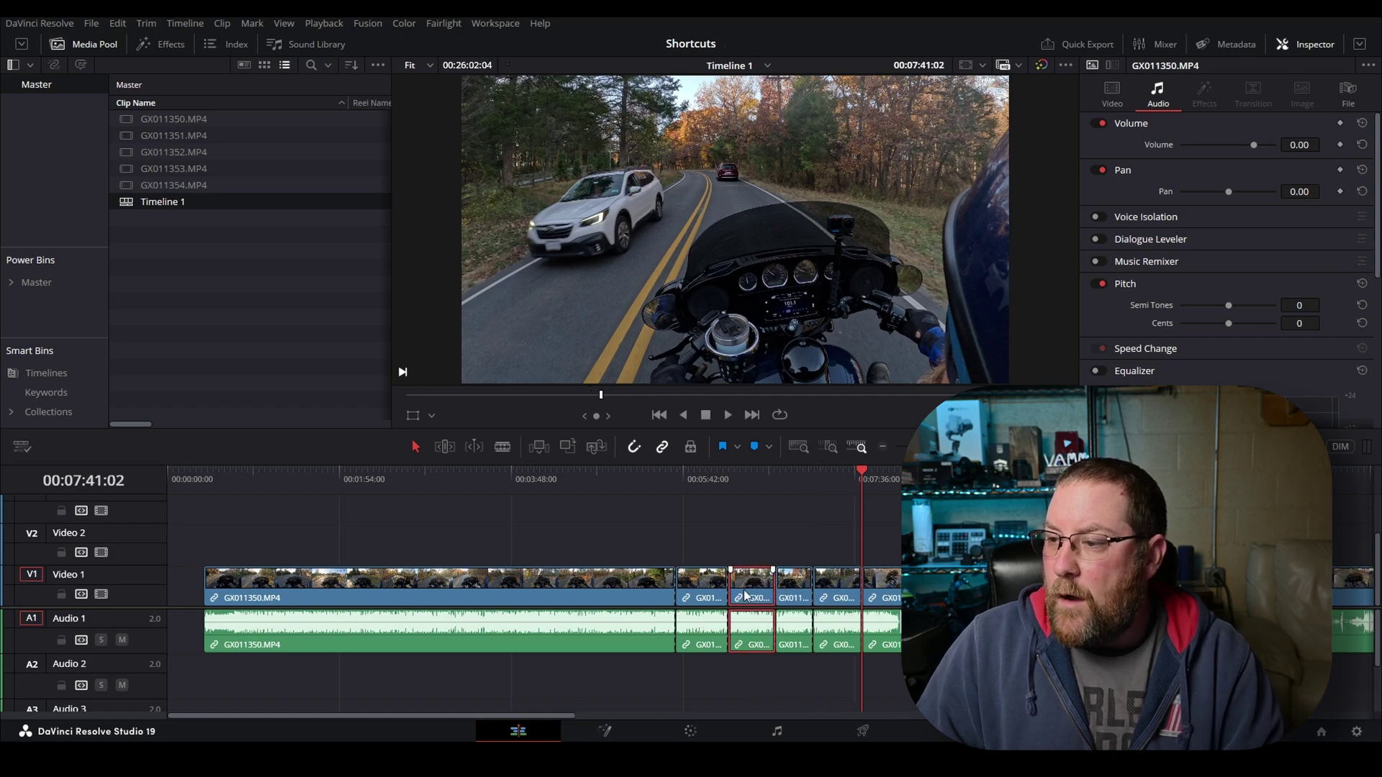
{"action": "key", "text": "BackSpace"}
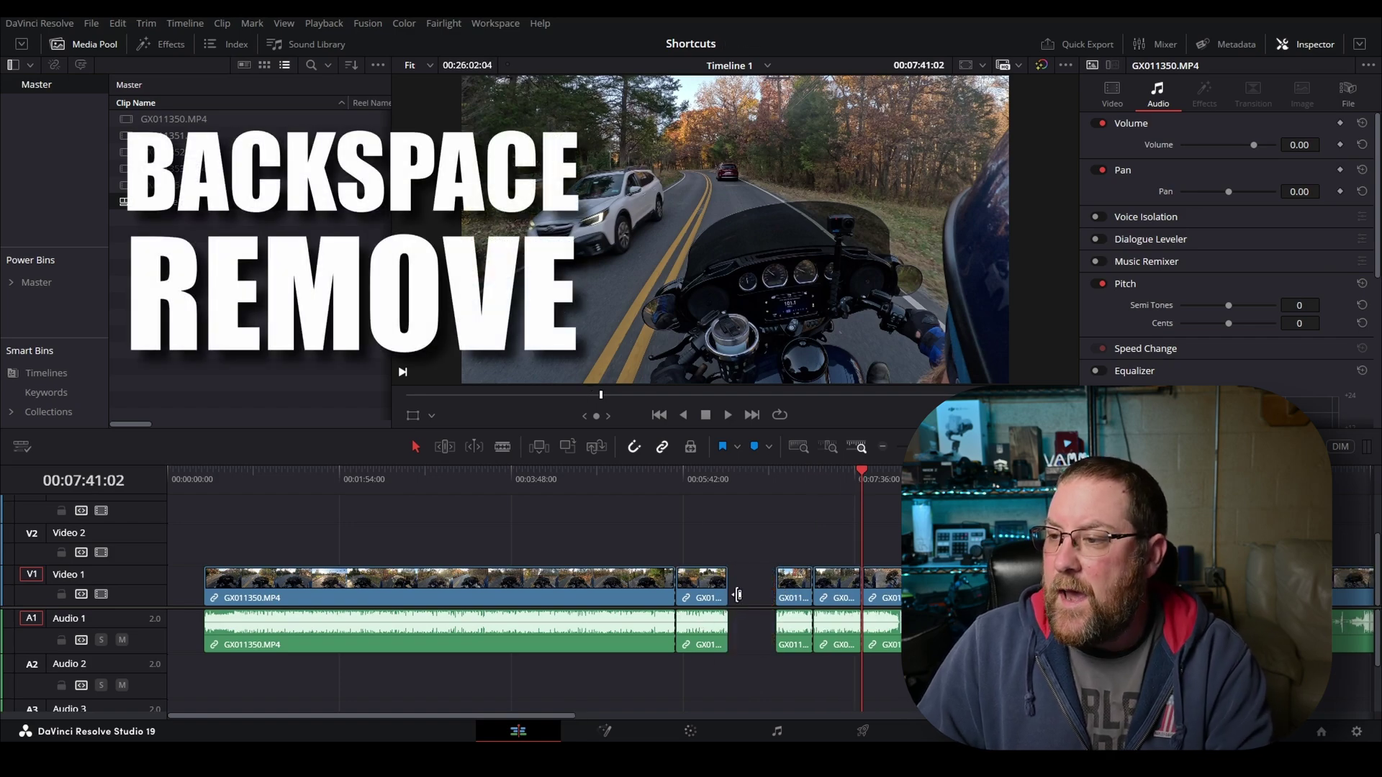
{"action": "left_click", "coordinate": [727, 475]}
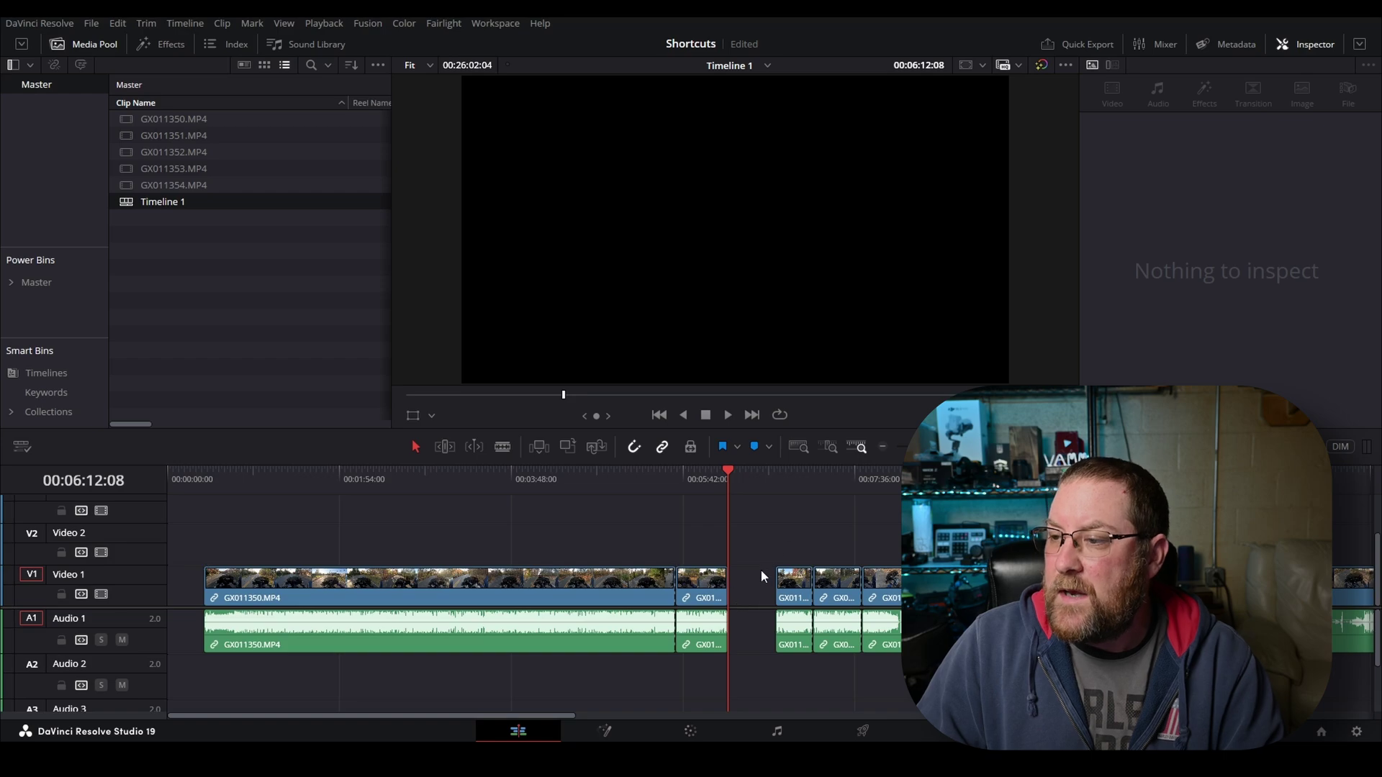
Close the gap, cut the footage at 00:04:16:09 and 00:07:08:04, and select the middle piece
{"action": "left_click", "coordinate": [753, 587]}
{"action": "key", "text": "BackSpace"}
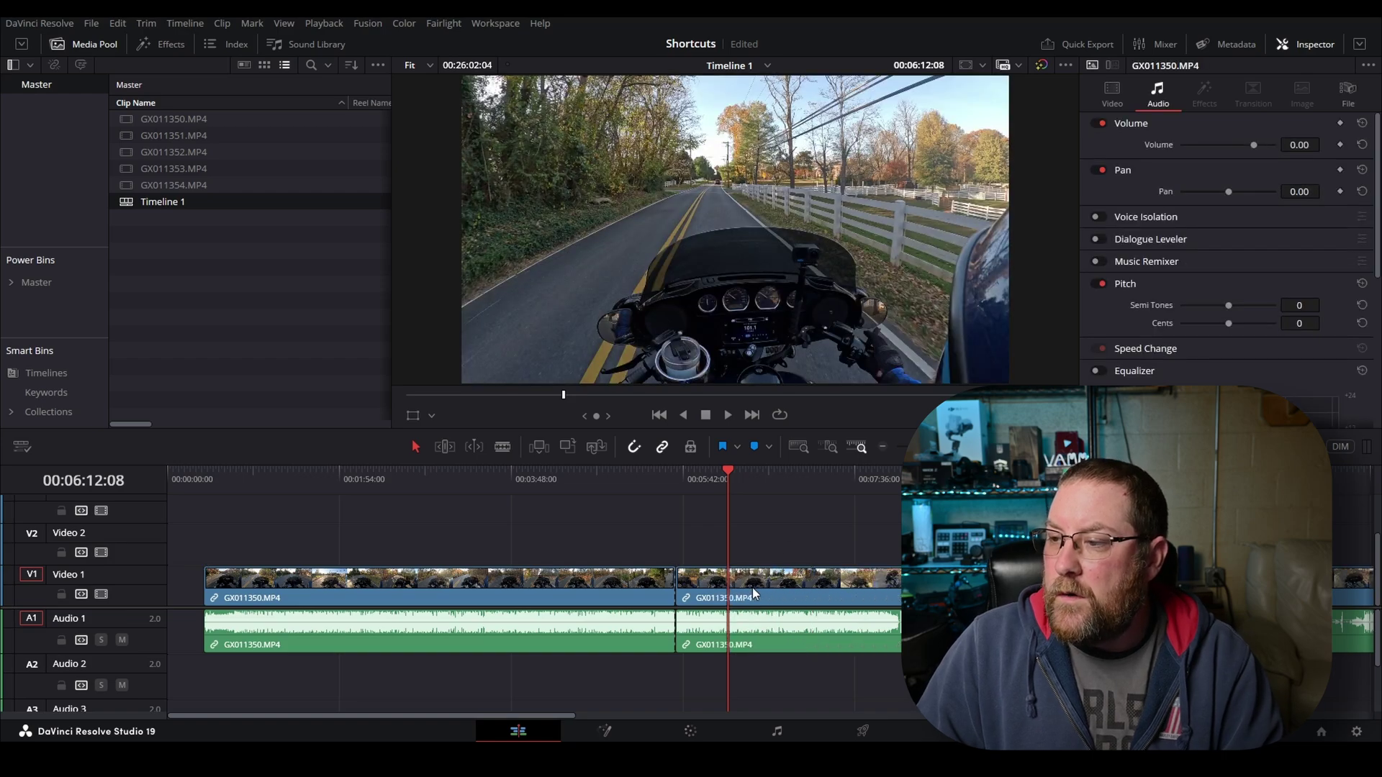
{"action": "left_click", "coordinate": [555, 488]}
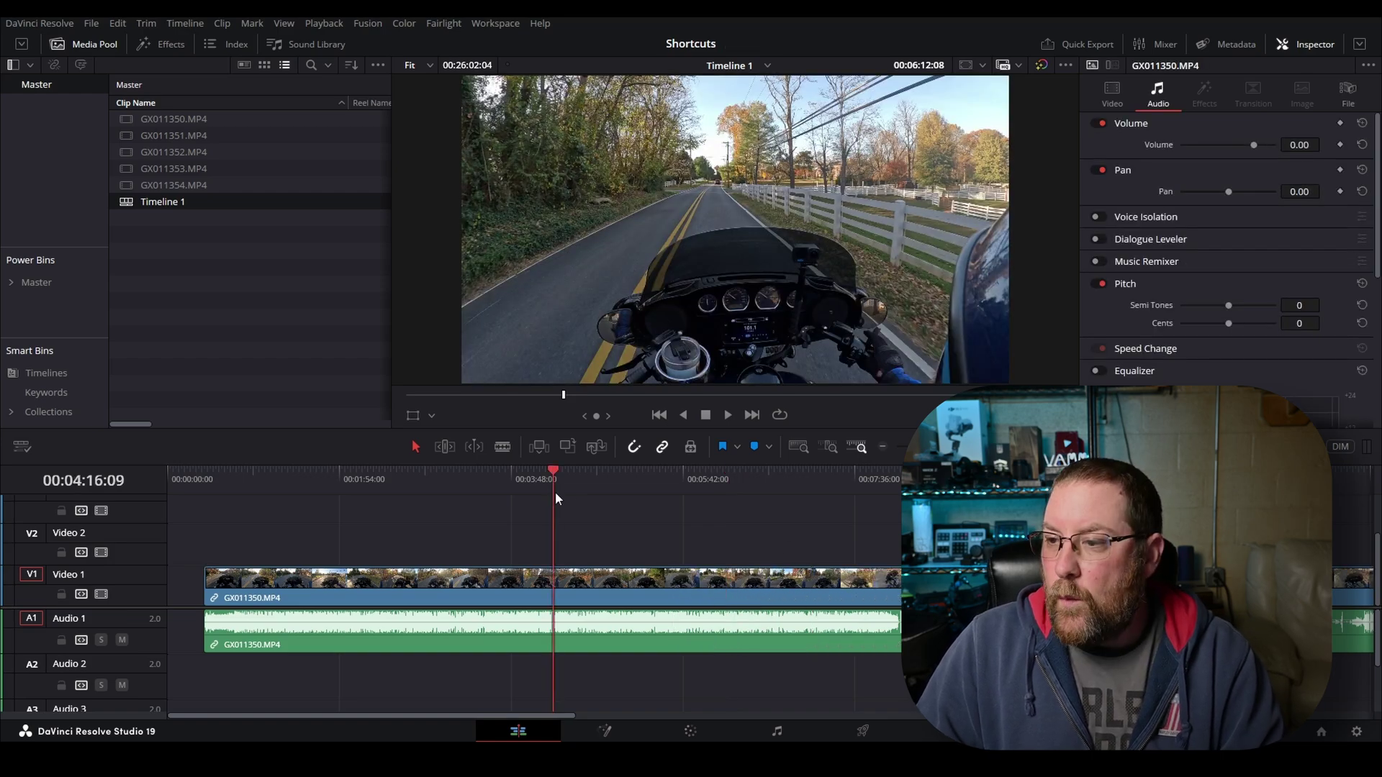
{"action": "key", "text": "ctrl+b"}
{"action": "left_click", "coordinate": [811, 475]}
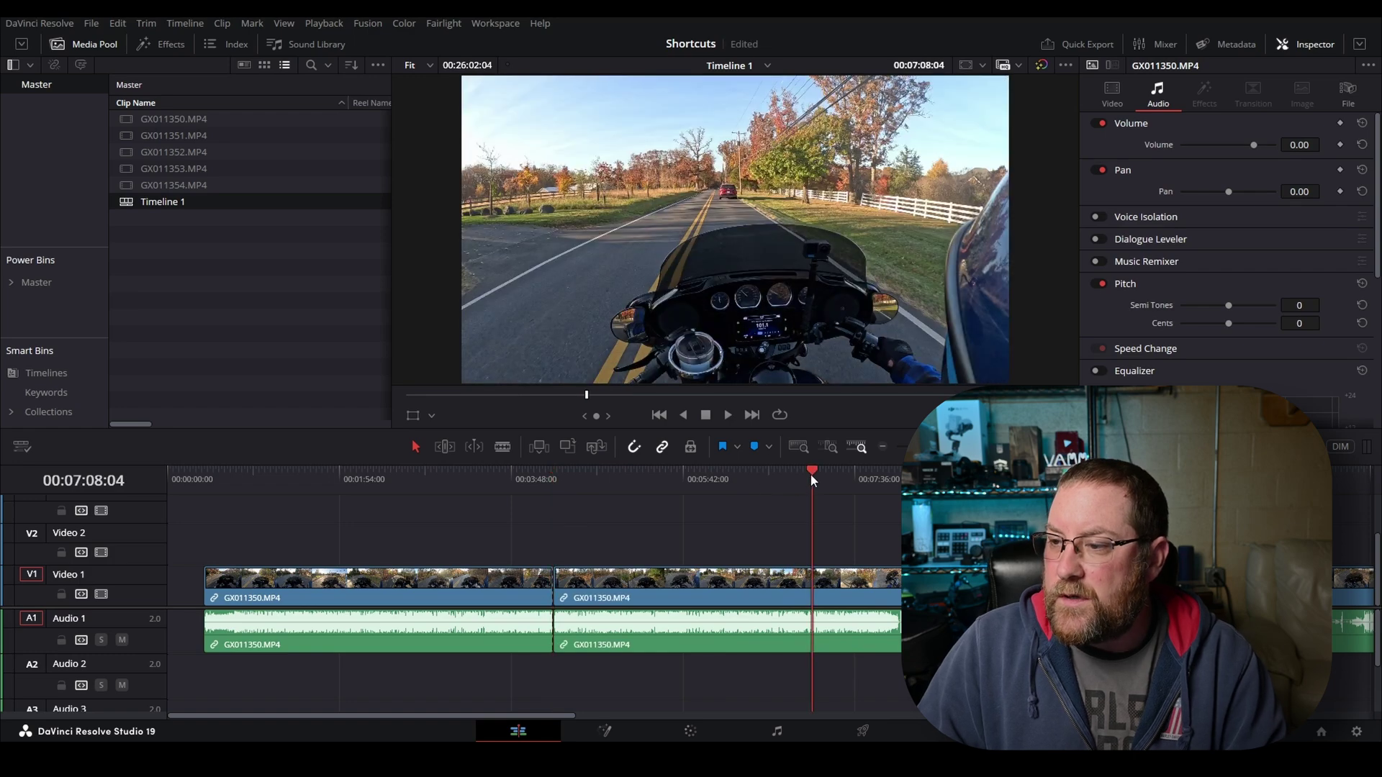
{"action": "key", "text": "ctrl+b"}
{"action": "left_click", "coordinate": [611, 596]}
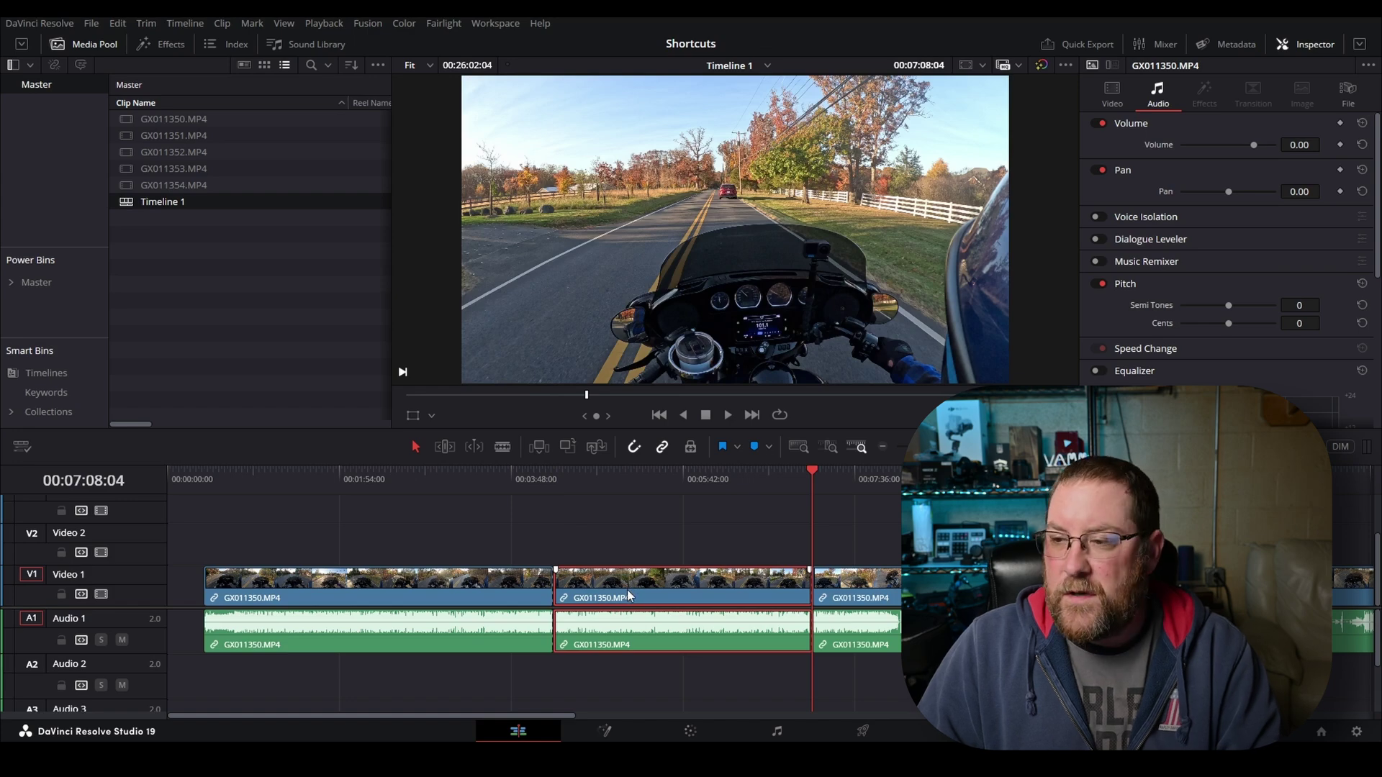
{"action": "key", "text": "ctrl+r"}
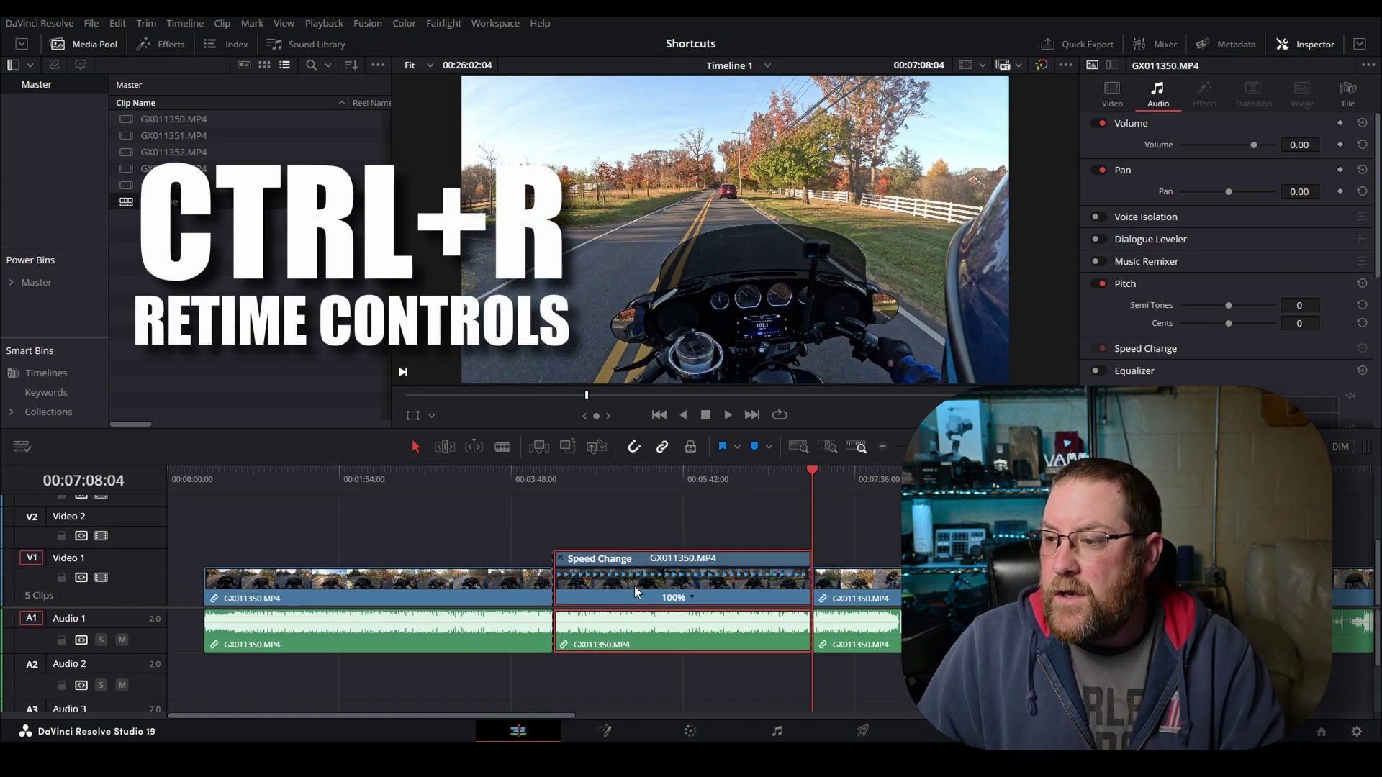
{"action": "left_click_drag", "start_coordinate": [804, 559], "coordinate": [850, 569]}
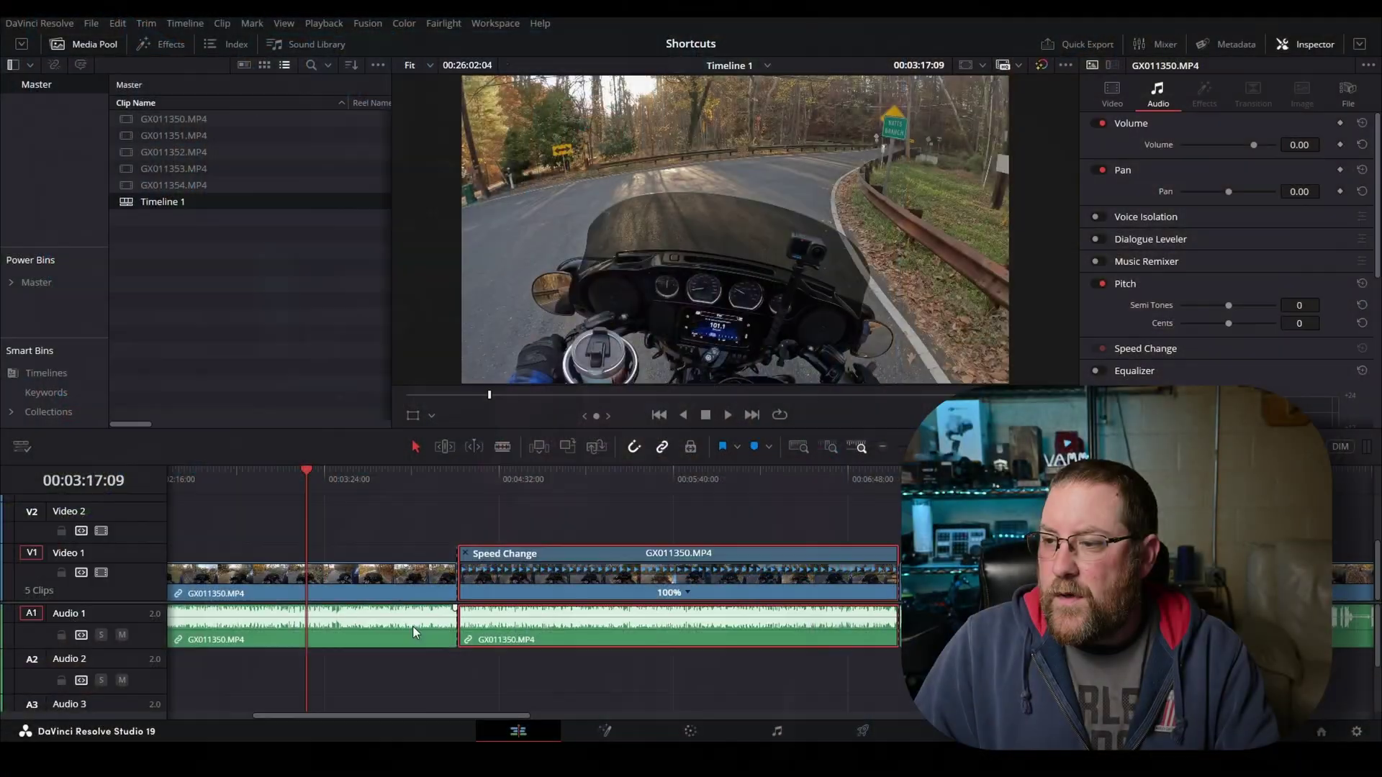
{"action": "key", "text": "ctrl+r"}
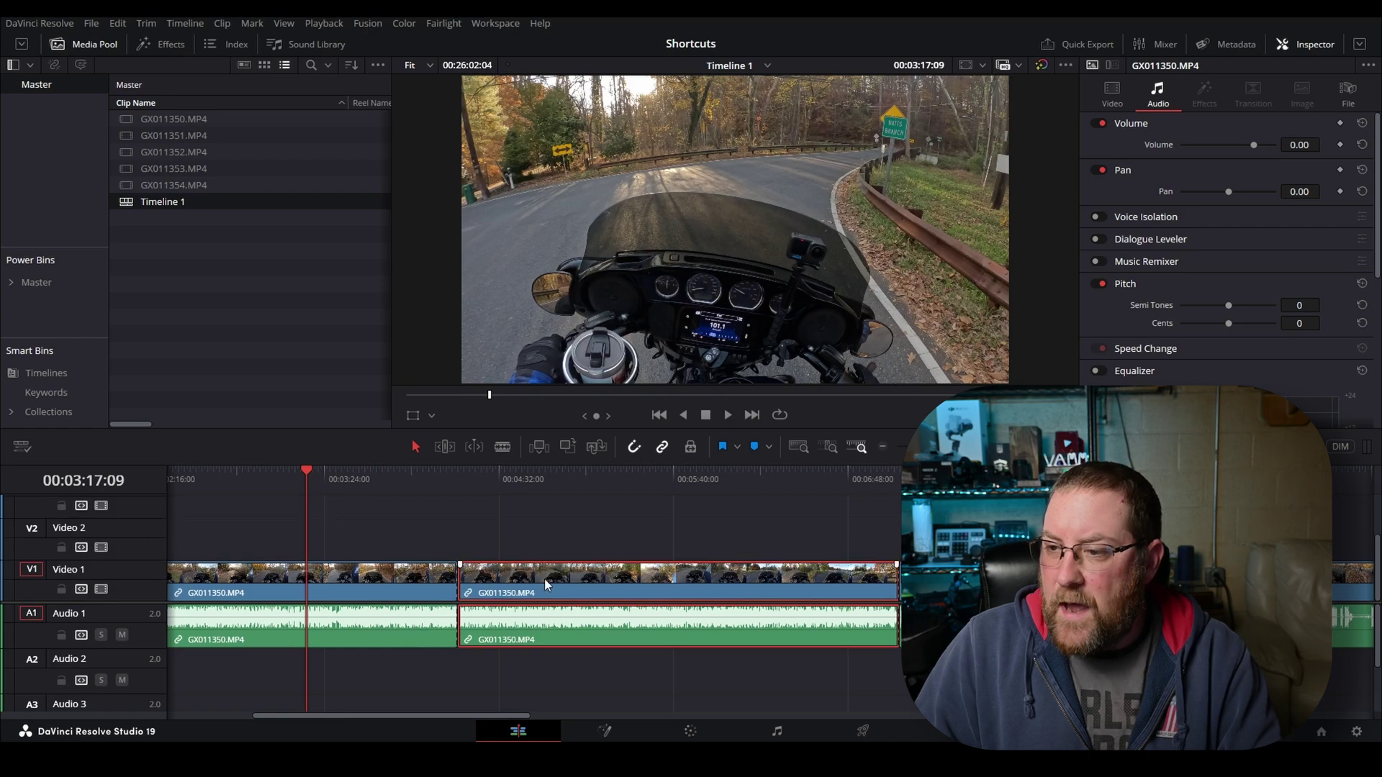
Open and close the Retime speed curve, then undo the cuts and park at 00:04:27:02
{"action": "key", "text": "ctrl+shift+r"}
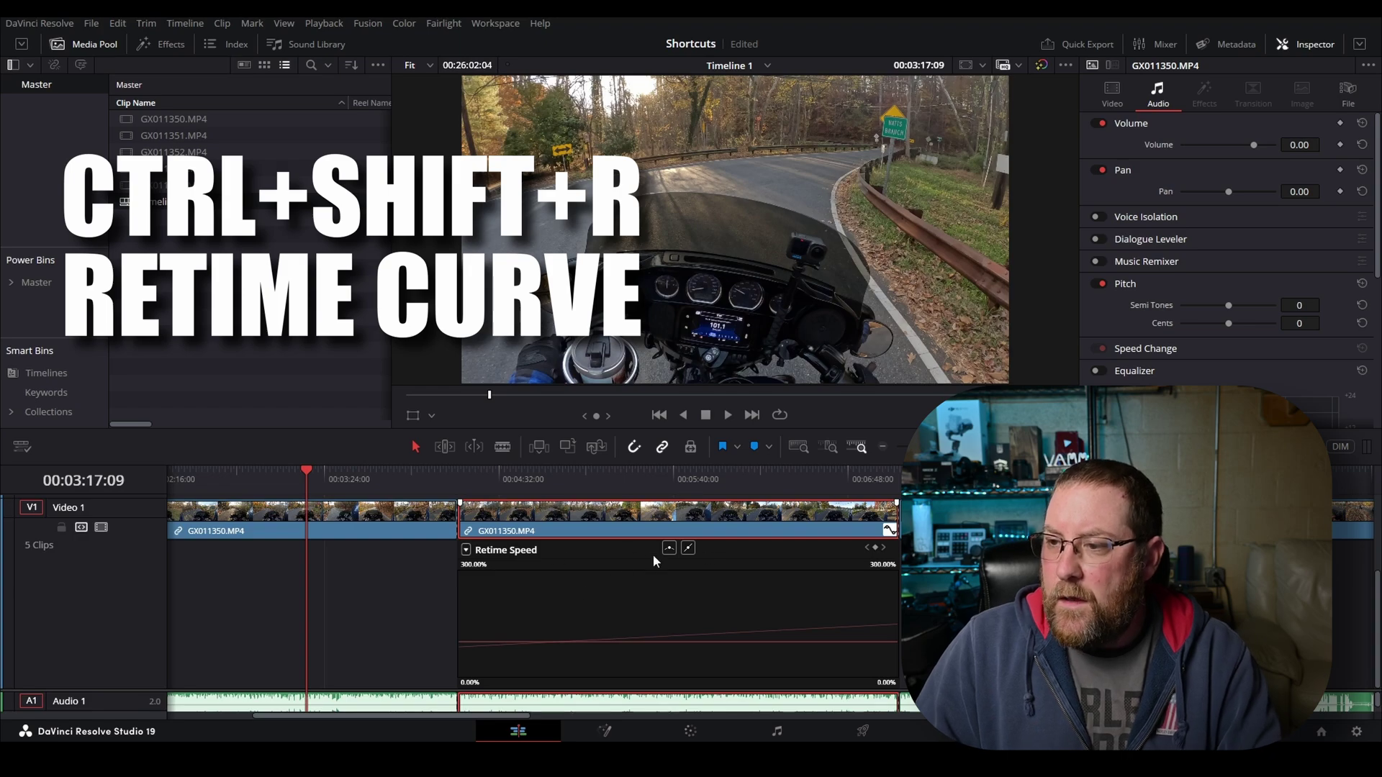
{"action": "key", "text": "ctrl+shift+r"}
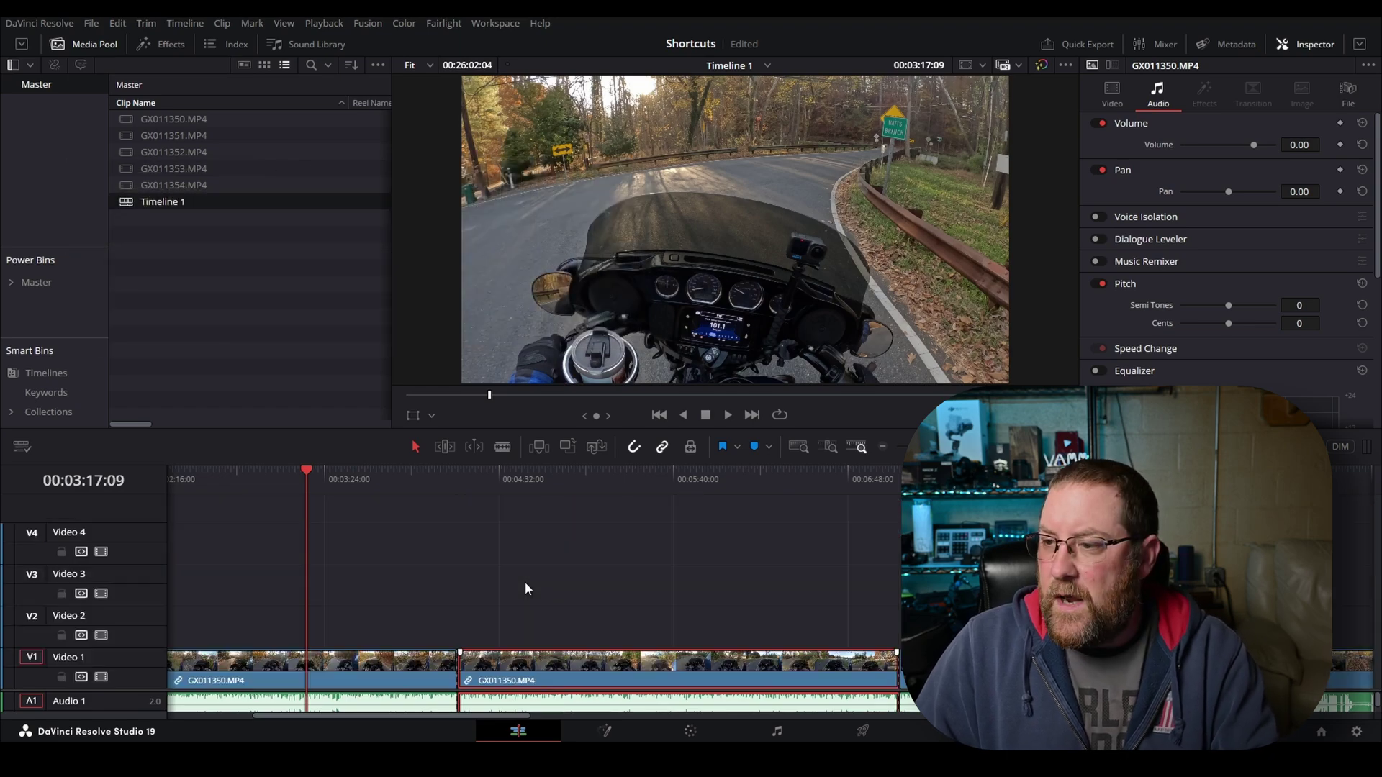
{"action": "scroll", "coordinate": [572, 603], "scroll_direction": "down", "scroll_amount": 2}
{"action": "scroll", "coordinate": [572, 603], "scroll_direction": "down", "scroll_amount": 1}
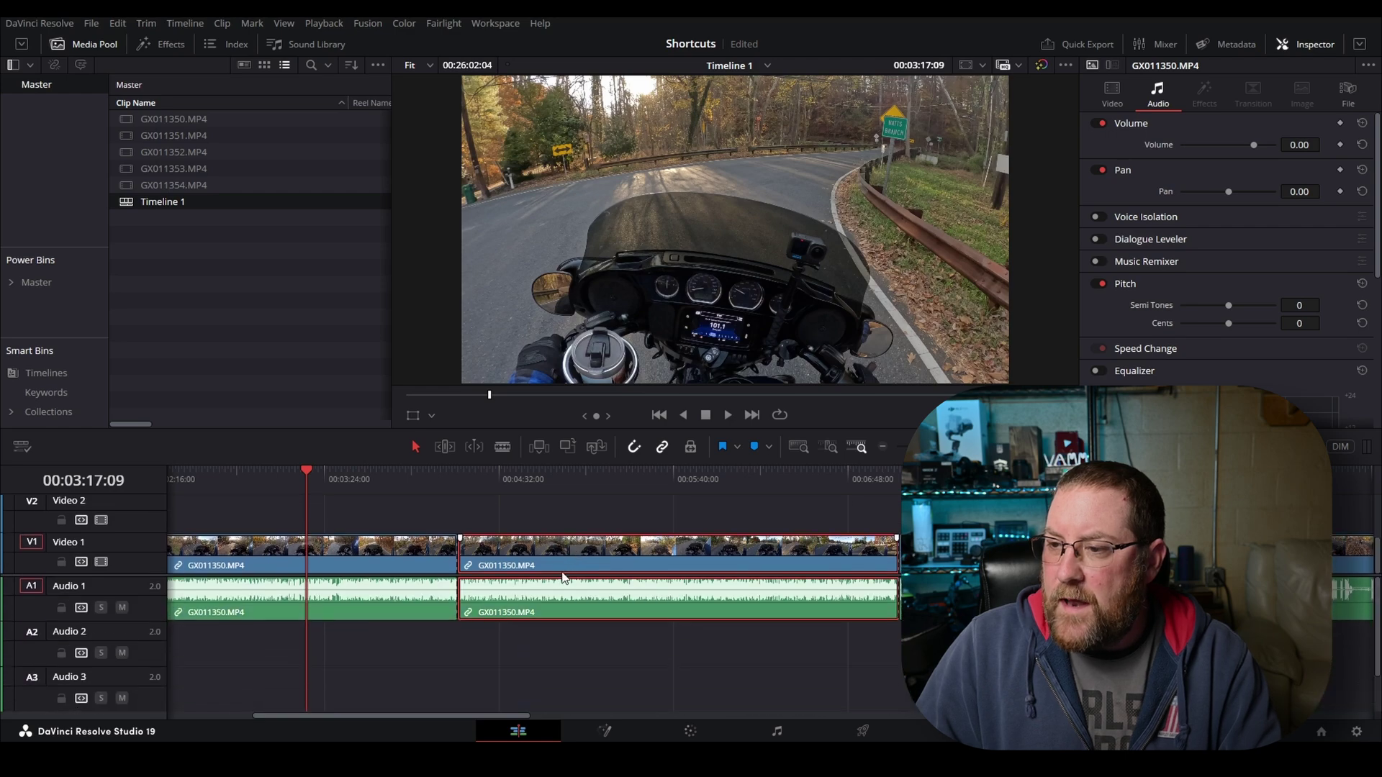
{"action": "key", "text": "ctrl+z"}
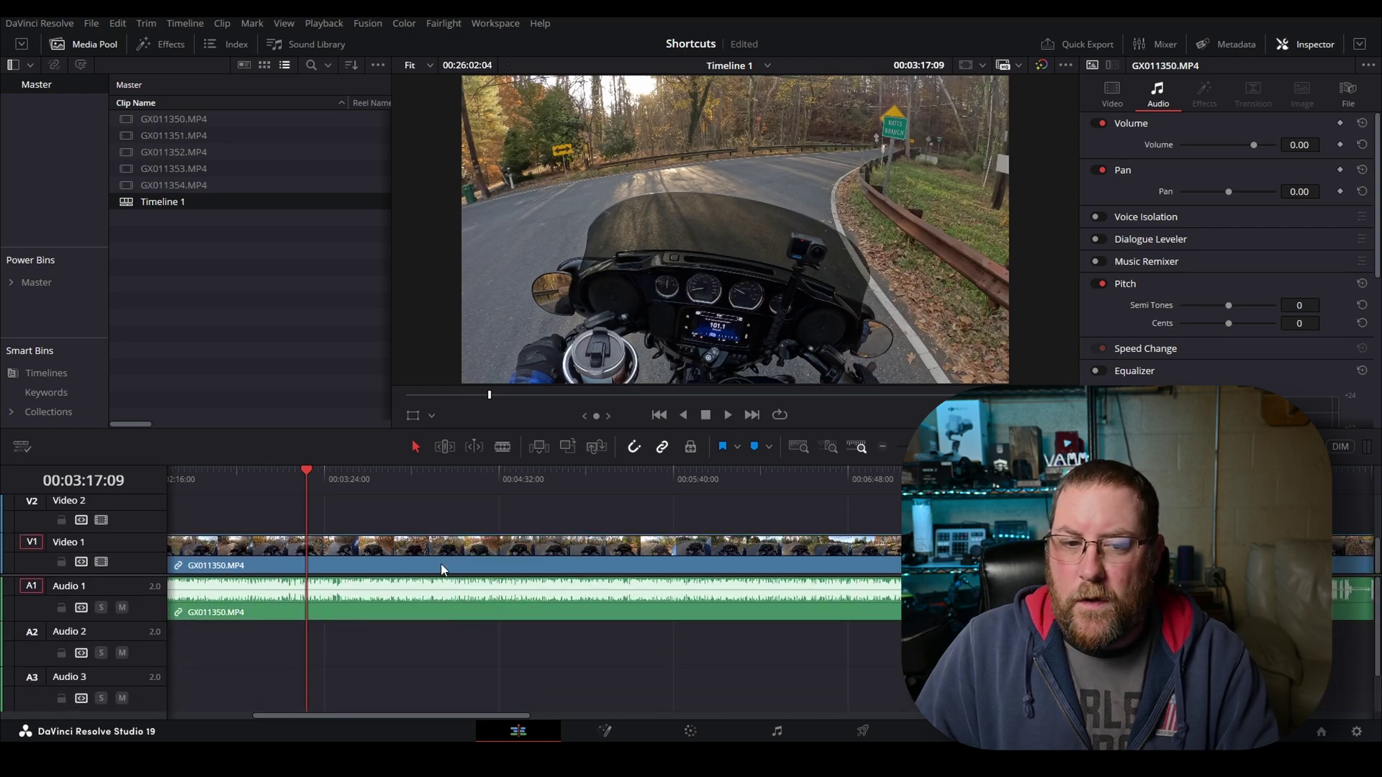
{"action": "left_click", "coordinate": [486, 477]}
Cut the footage at 04:27:02, 05:02:28 and 06:07:21 into four pieces
{"action": "key", "text": "ctrl+b"}
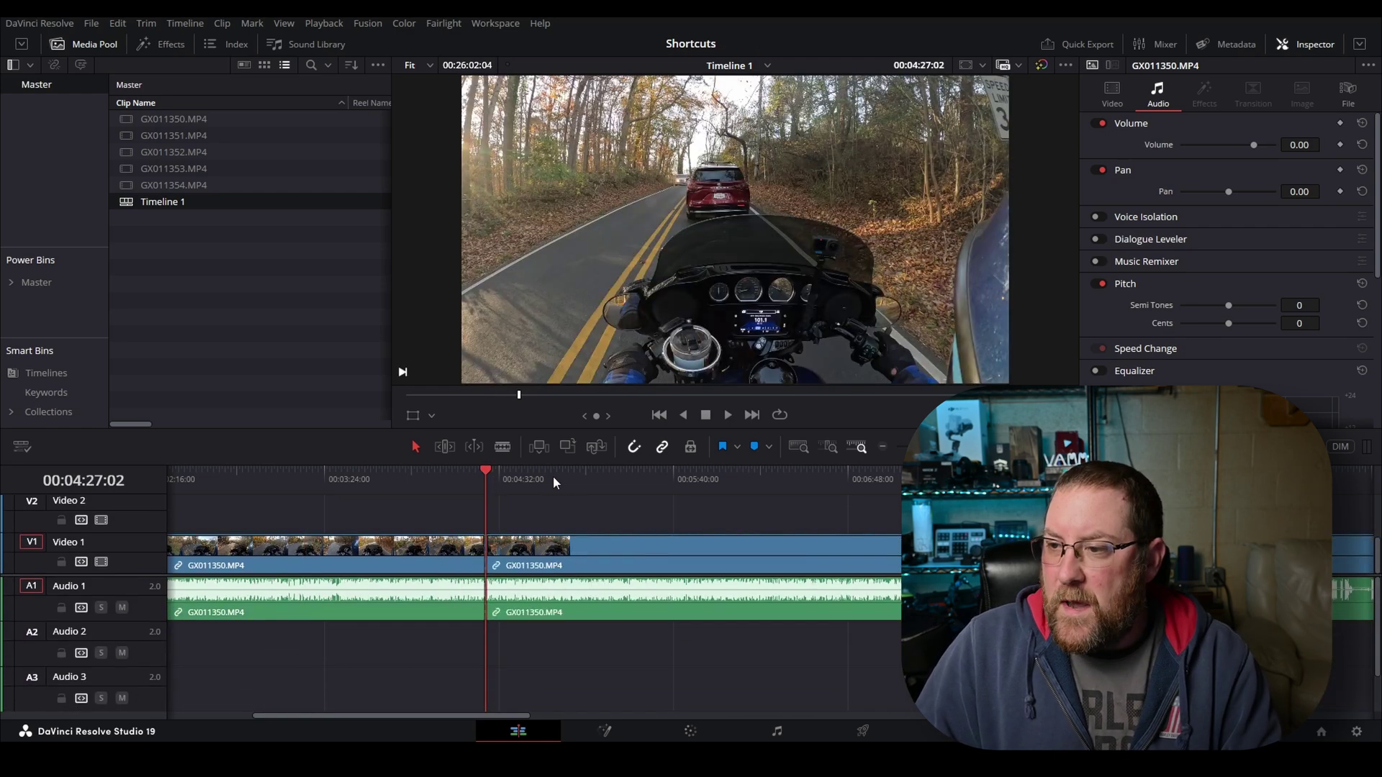
{"action": "left_click", "coordinate": [578, 479]}
{"action": "key", "text": "ctrl+b"}
{"action": "left_click", "coordinate": [745, 485]}
{"action": "key", "text": "ctrl+b"}
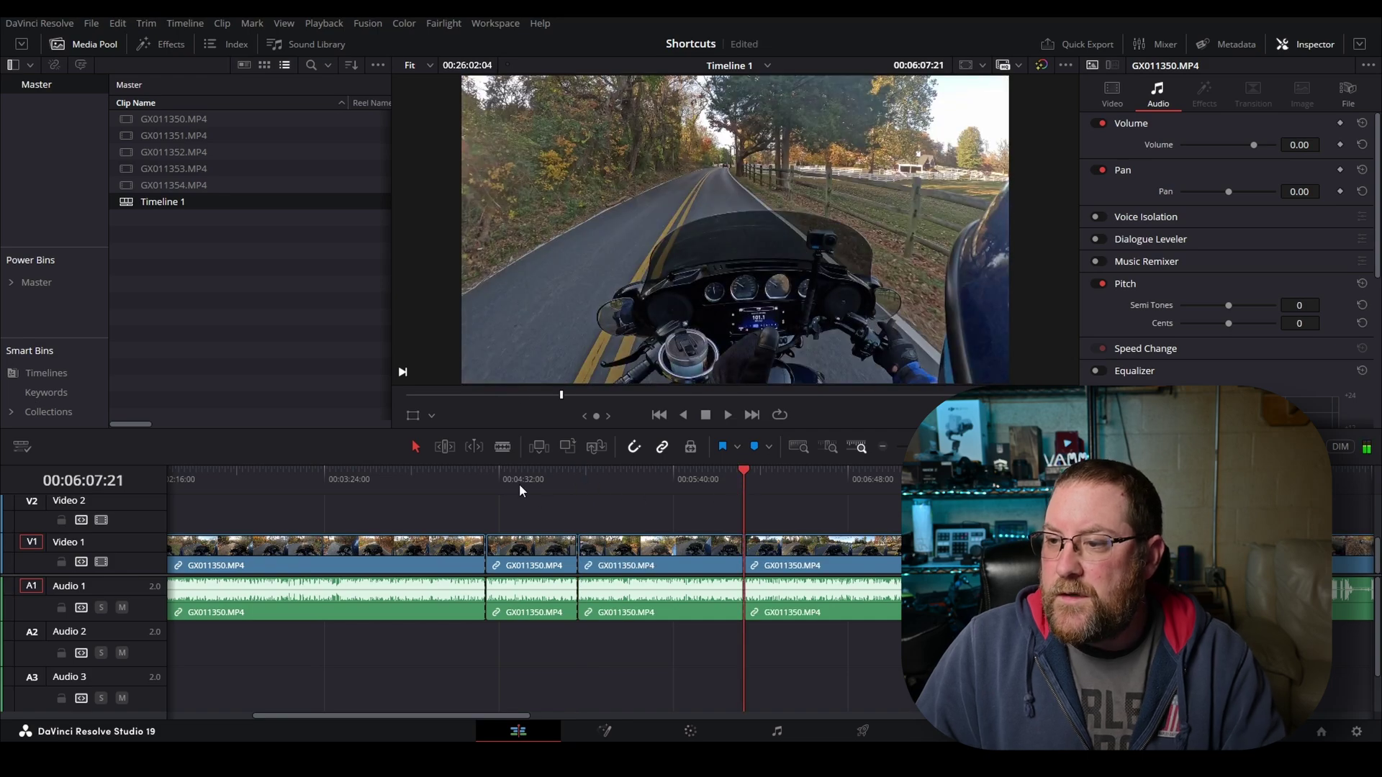
Set the short second piece's Inspector Transform Zoom to 5.220 to fill with the red car
{"action": "left_click", "coordinate": [514, 485]}
{"action": "left_click", "coordinate": [533, 553]}
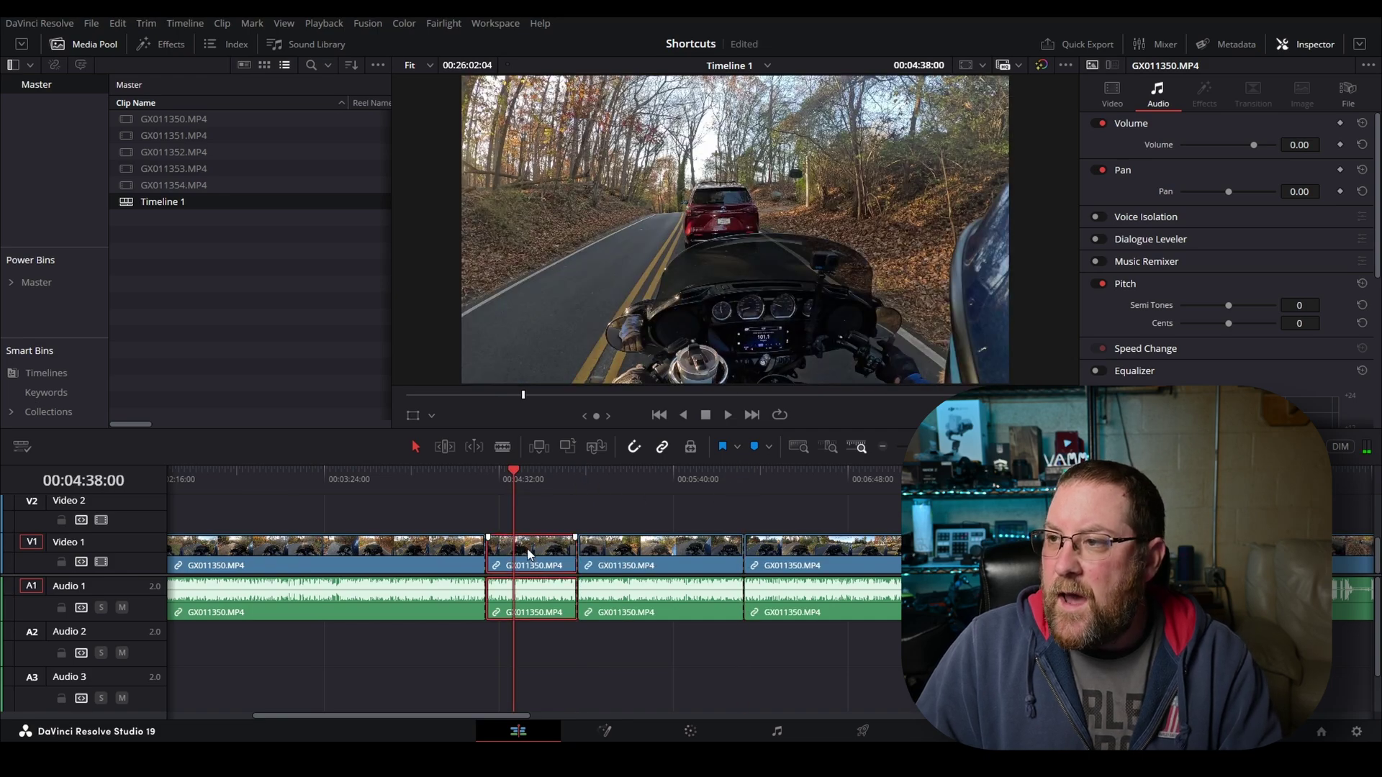
{"action": "left_click", "coordinate": [1112, 92]}
{"action": "left_click", "coordinate": [1316, 45]}
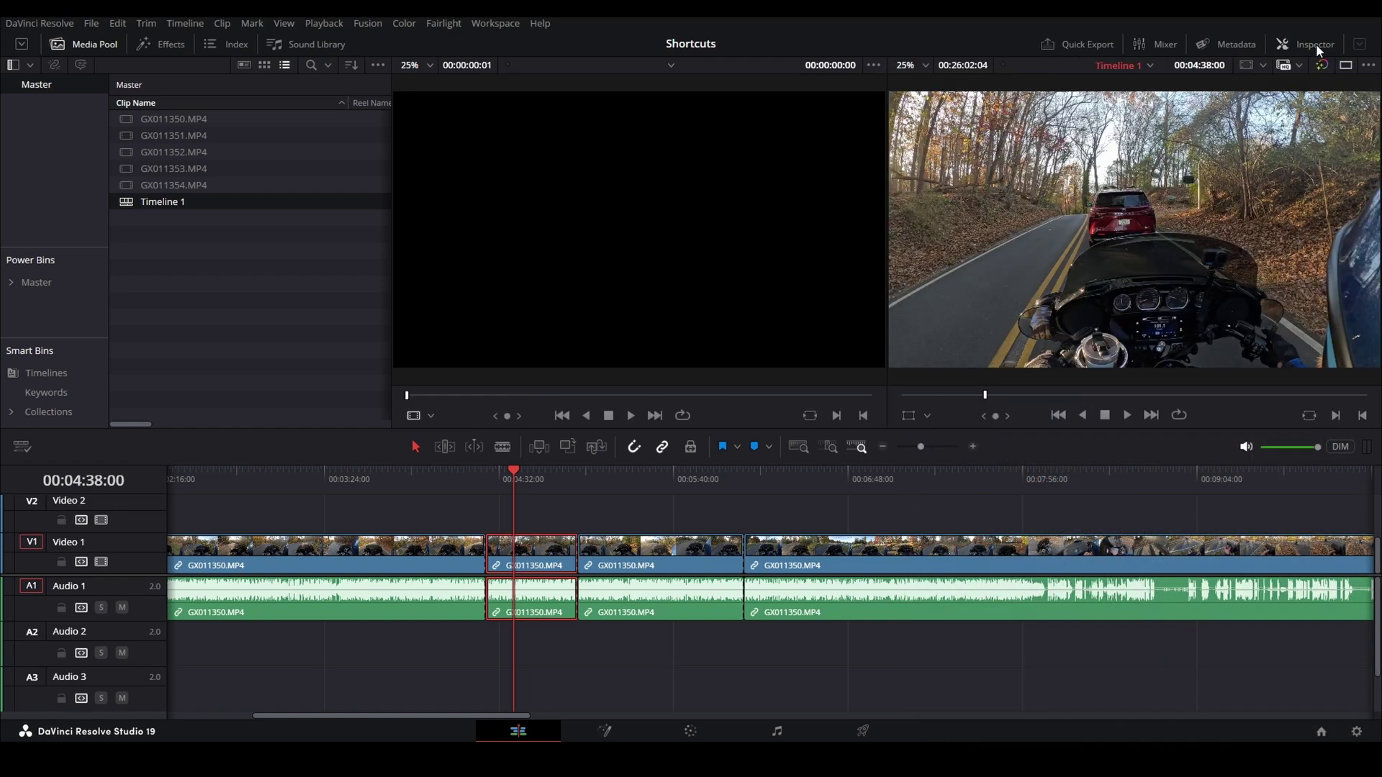
{"action": "left_click", "coordinate": [1315, 45]}
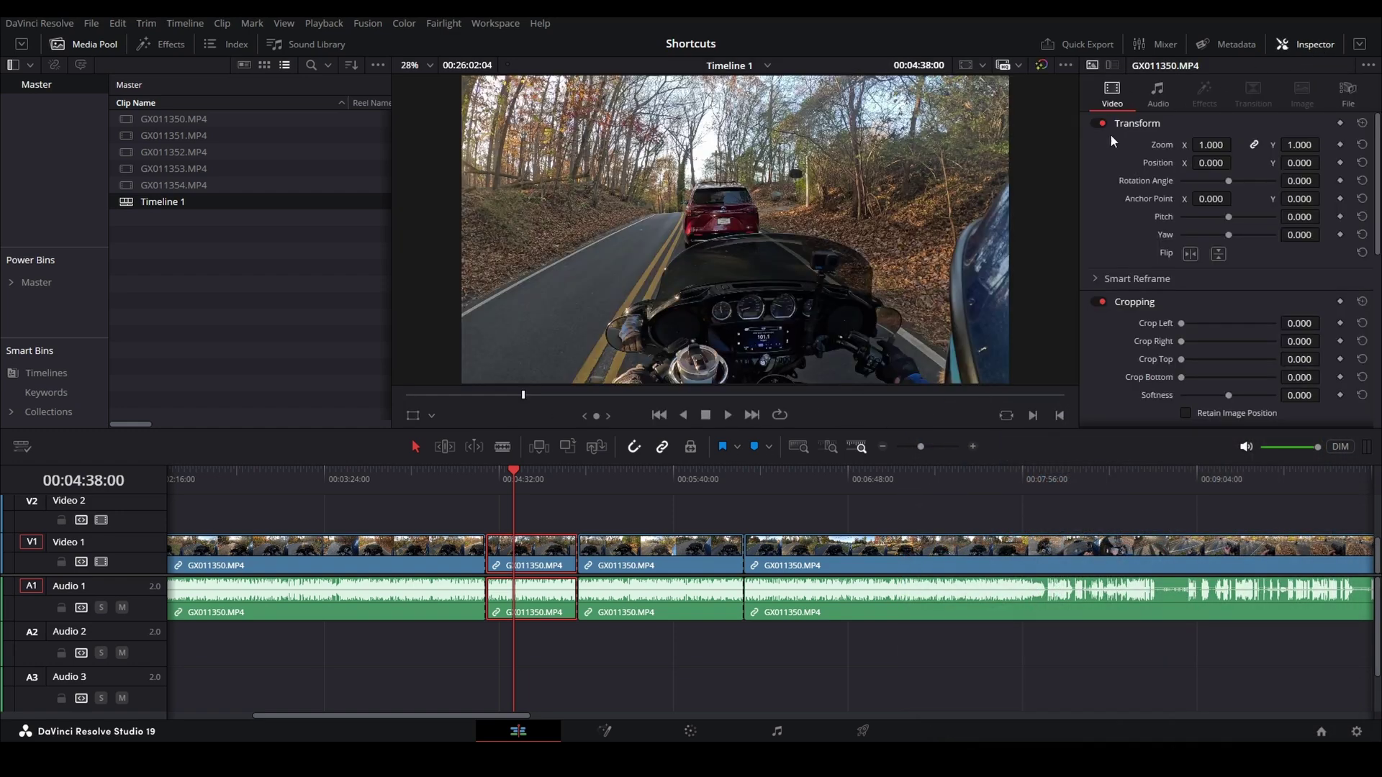
{"action": "left_click_drag", "start_coordinate": [1211, 144], "coordinate": [945, 213]}
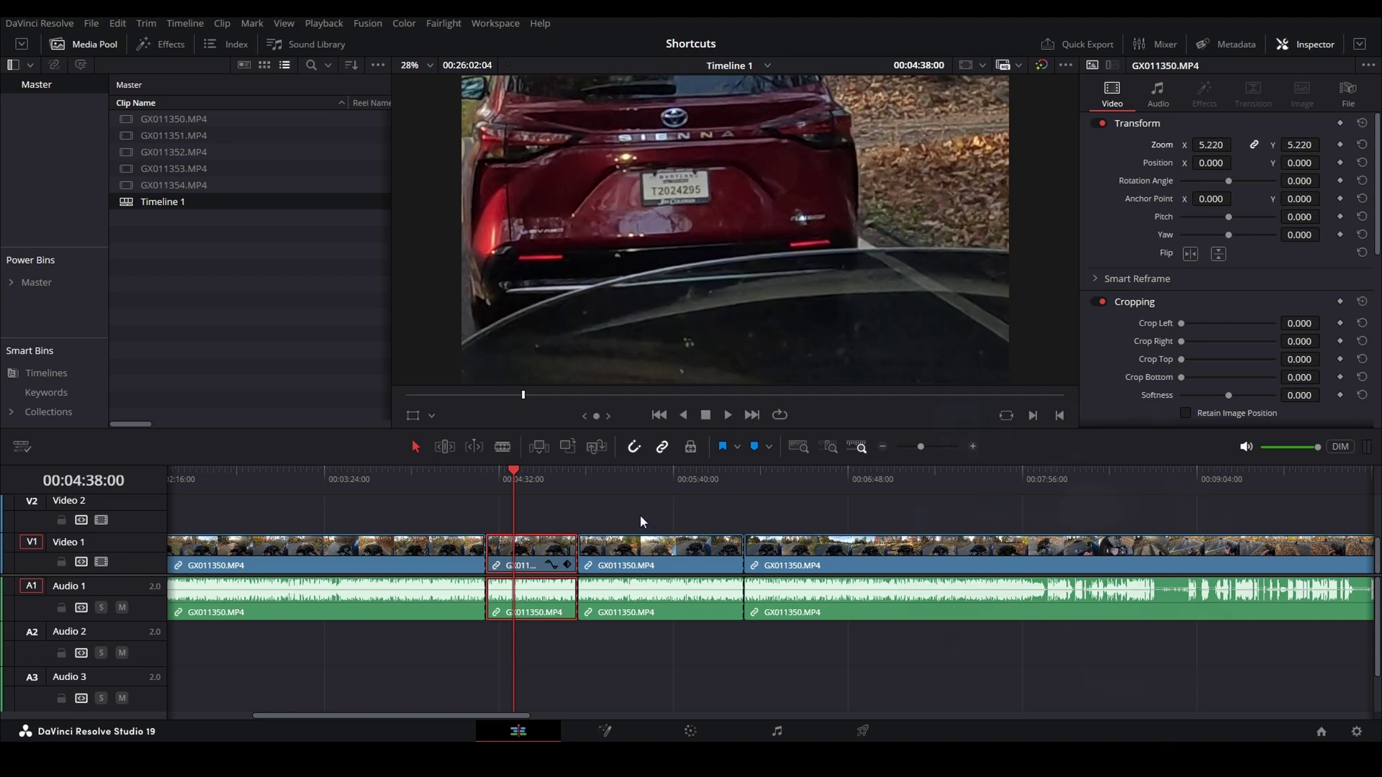
{"action": "left_click", "coordinate": [504, 514]}
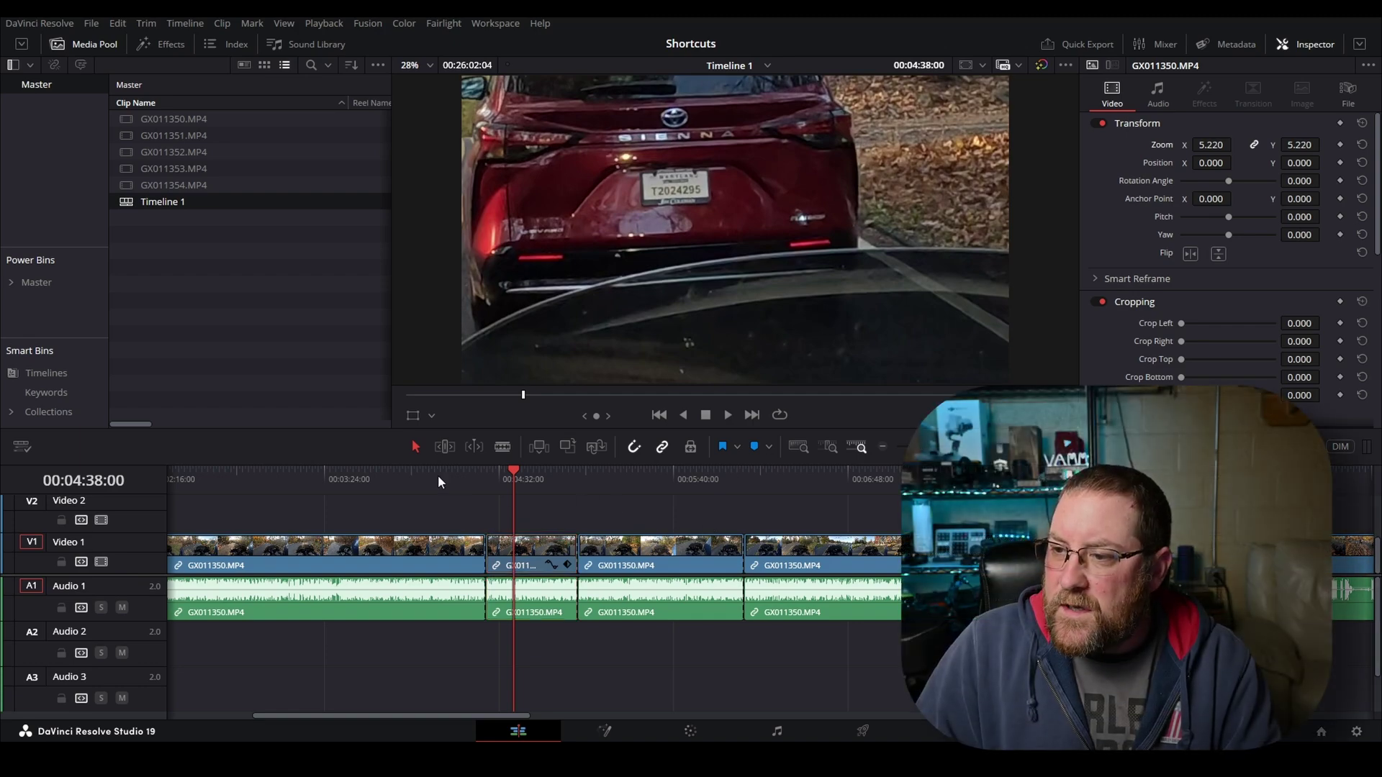
{"action": "left_click", "coordinate": [419, 476]}
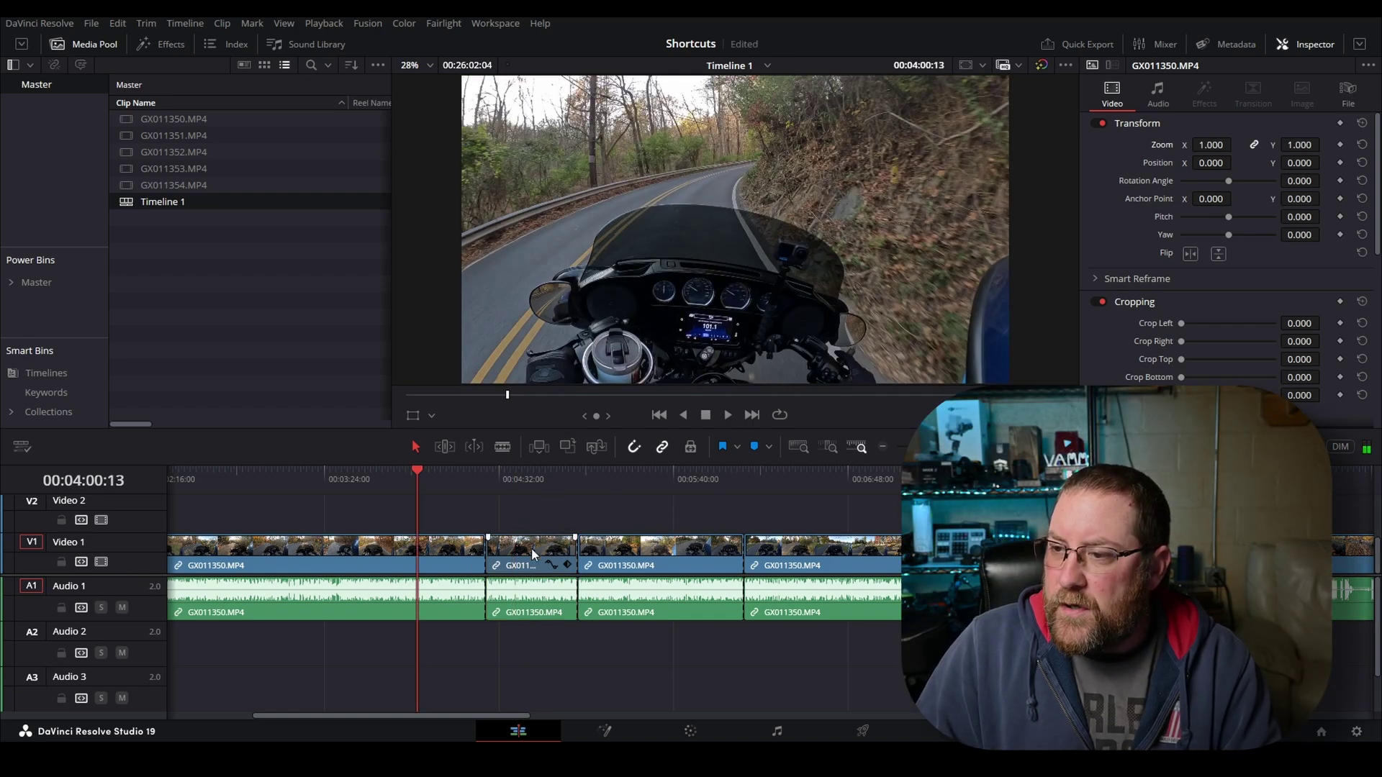
{"action": "left_click", "coordinate": [531, 547]}
Copy the zoomed clip and paste only Zoom, Scale X and Scale Y onto two other clips
{"action": "key", "text": "ctrl+c"}
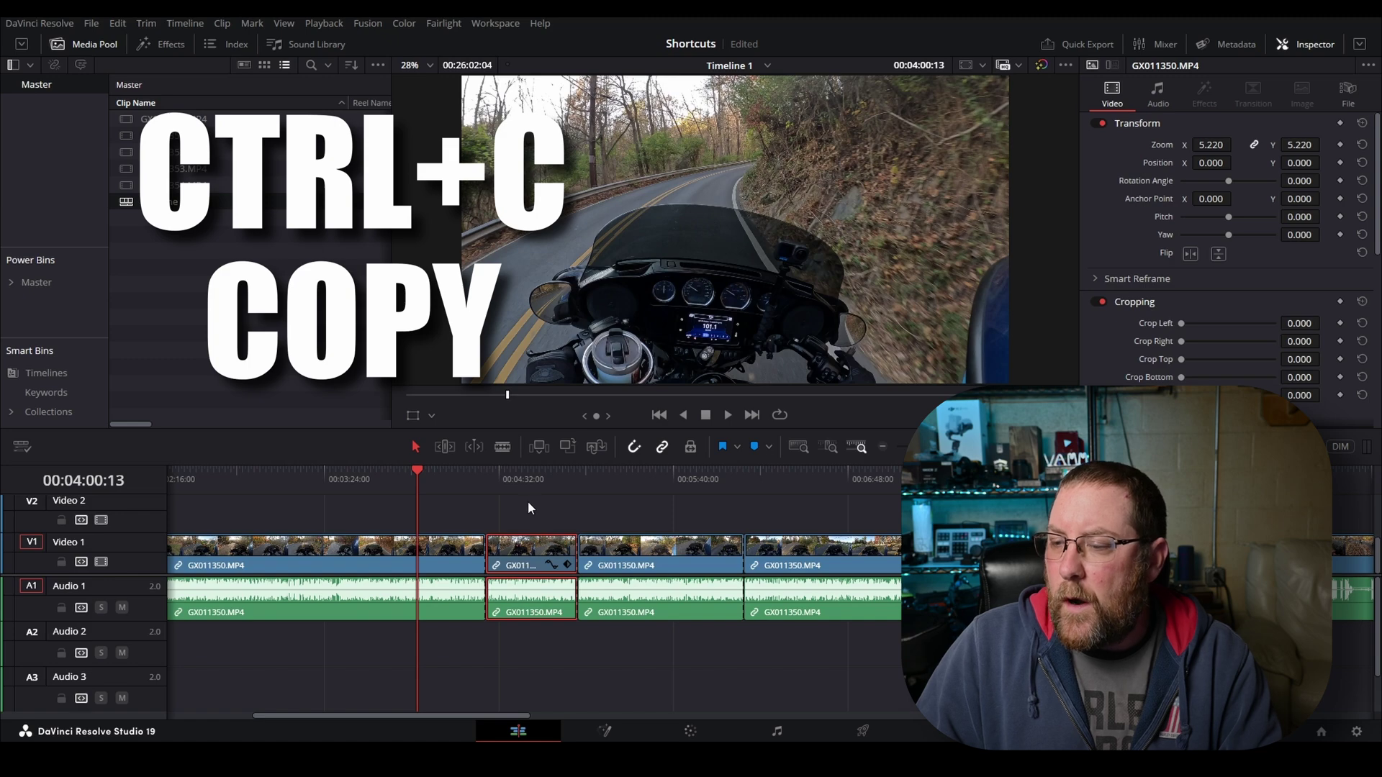
{"action": "left_click", "coordinate": [650, 565]}
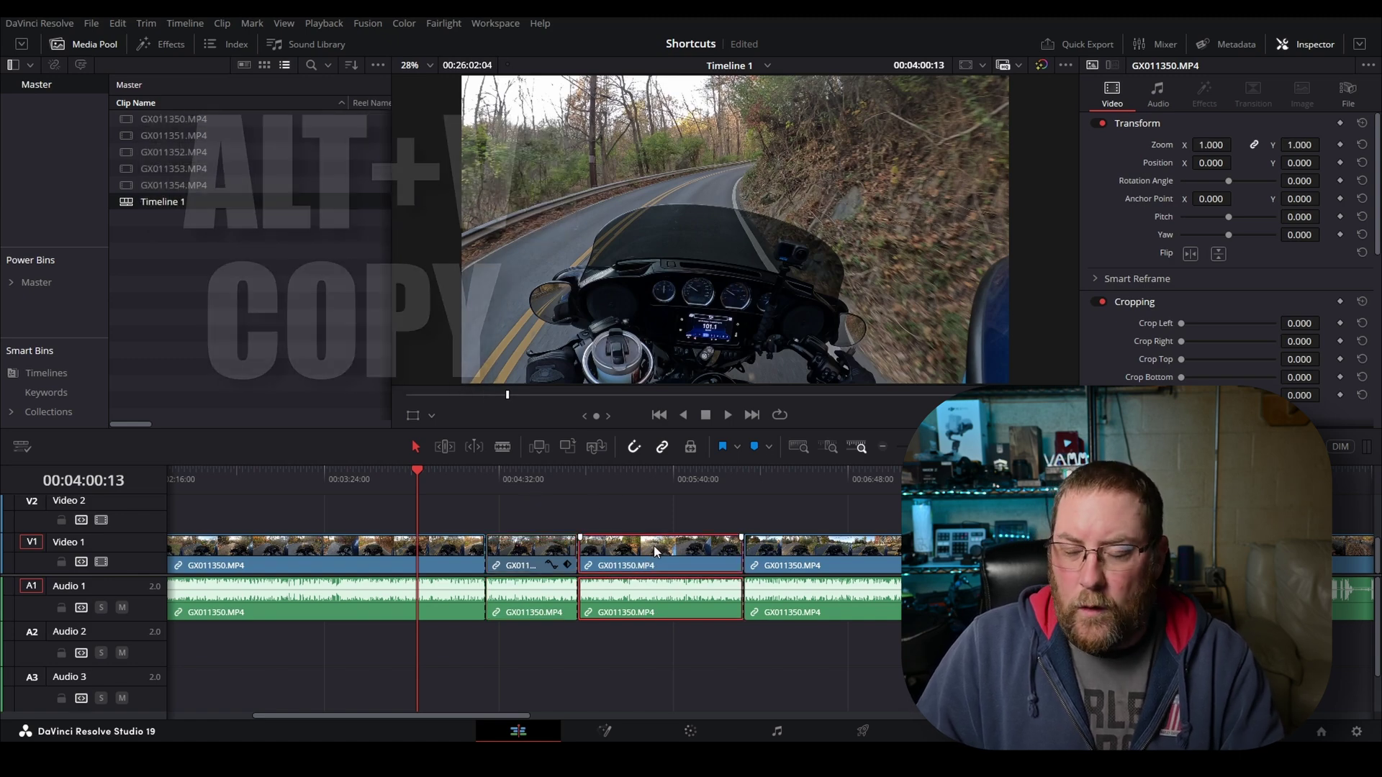
{"action": "key", "text": "alt+v"}
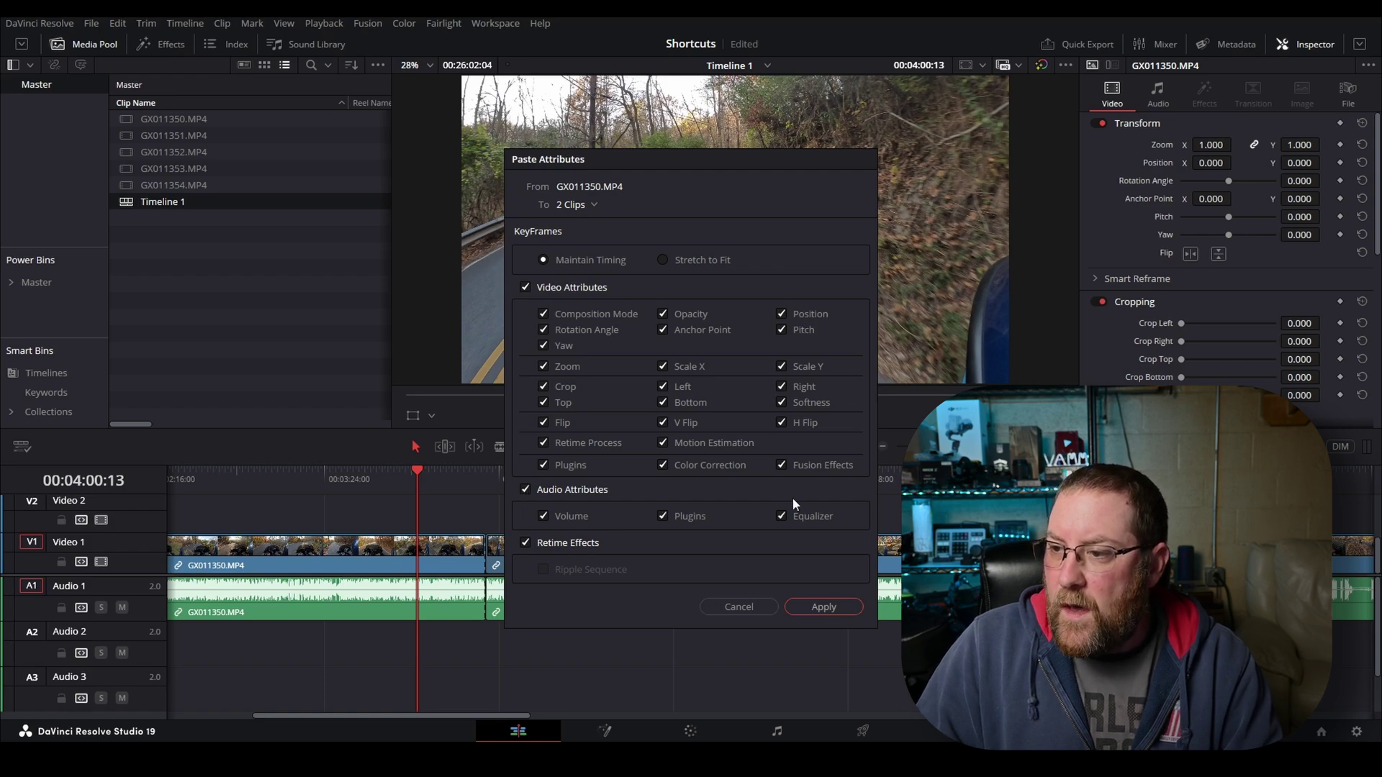
{"action": "left_click", "coordinate": [525, 542]}
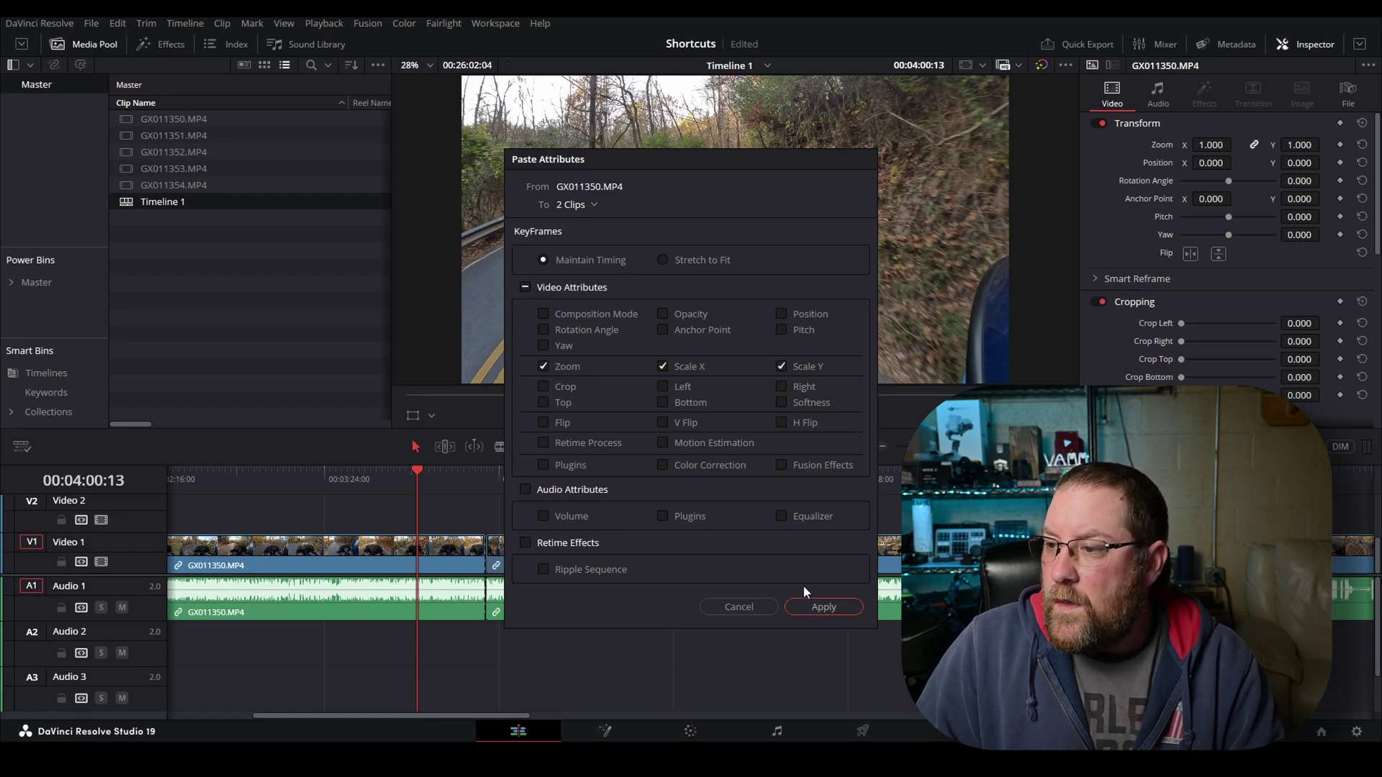
{"action": "left_click", "coordinate": [823, 606]}
{"action": "left_click", "coordinate": [638, 472]}
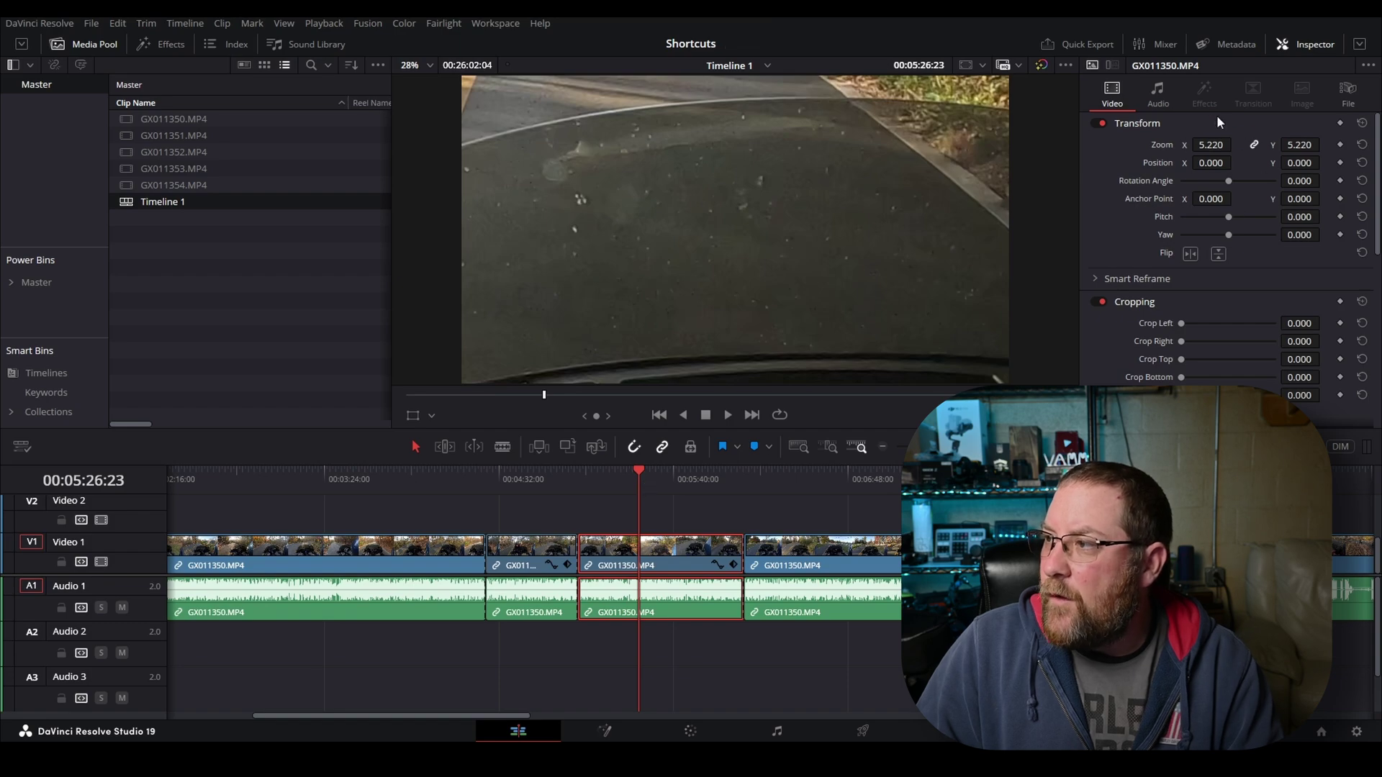
Undo the pasted 5.220 zoom and return the playhead to 00:04:27:02
{"action": "key", "text": "ctrl+z"}
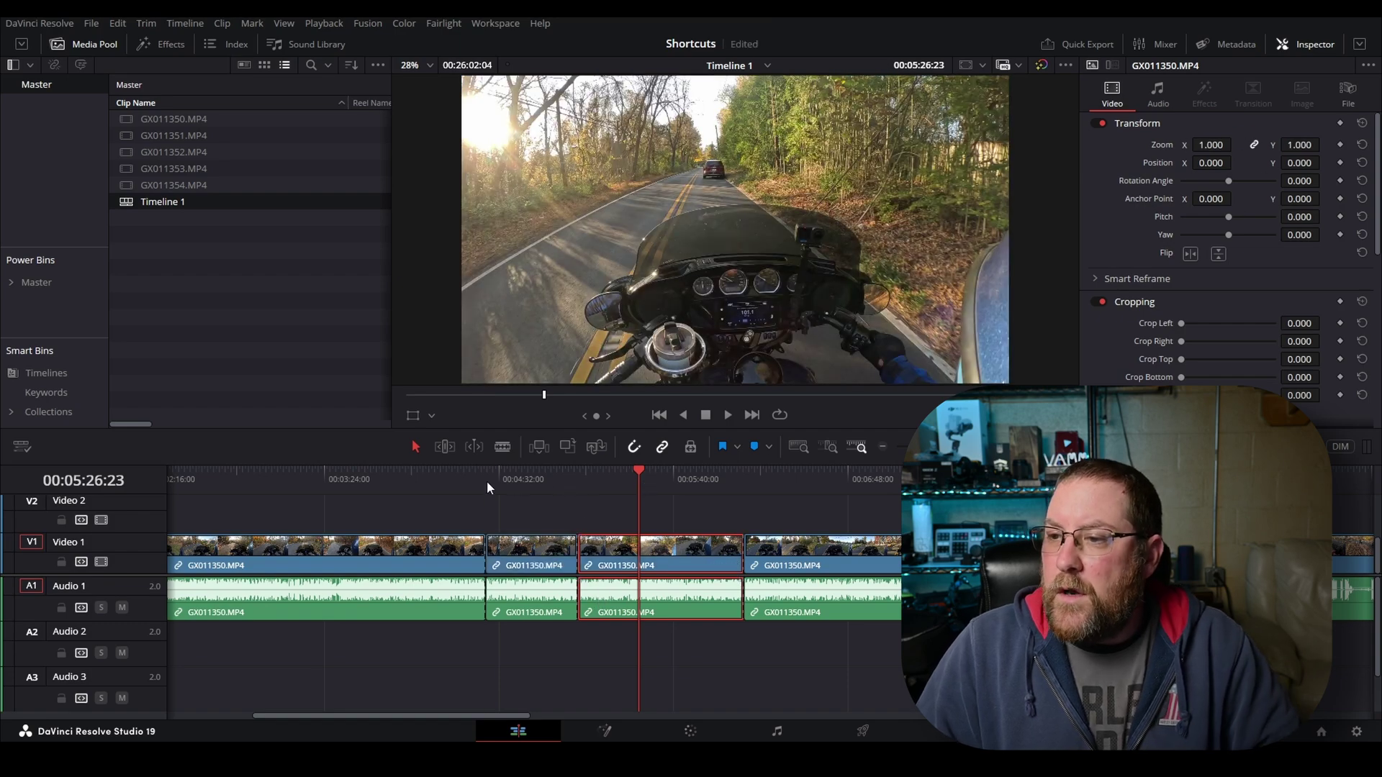
{"action": "left_click", "coordinate": [487, 480]}
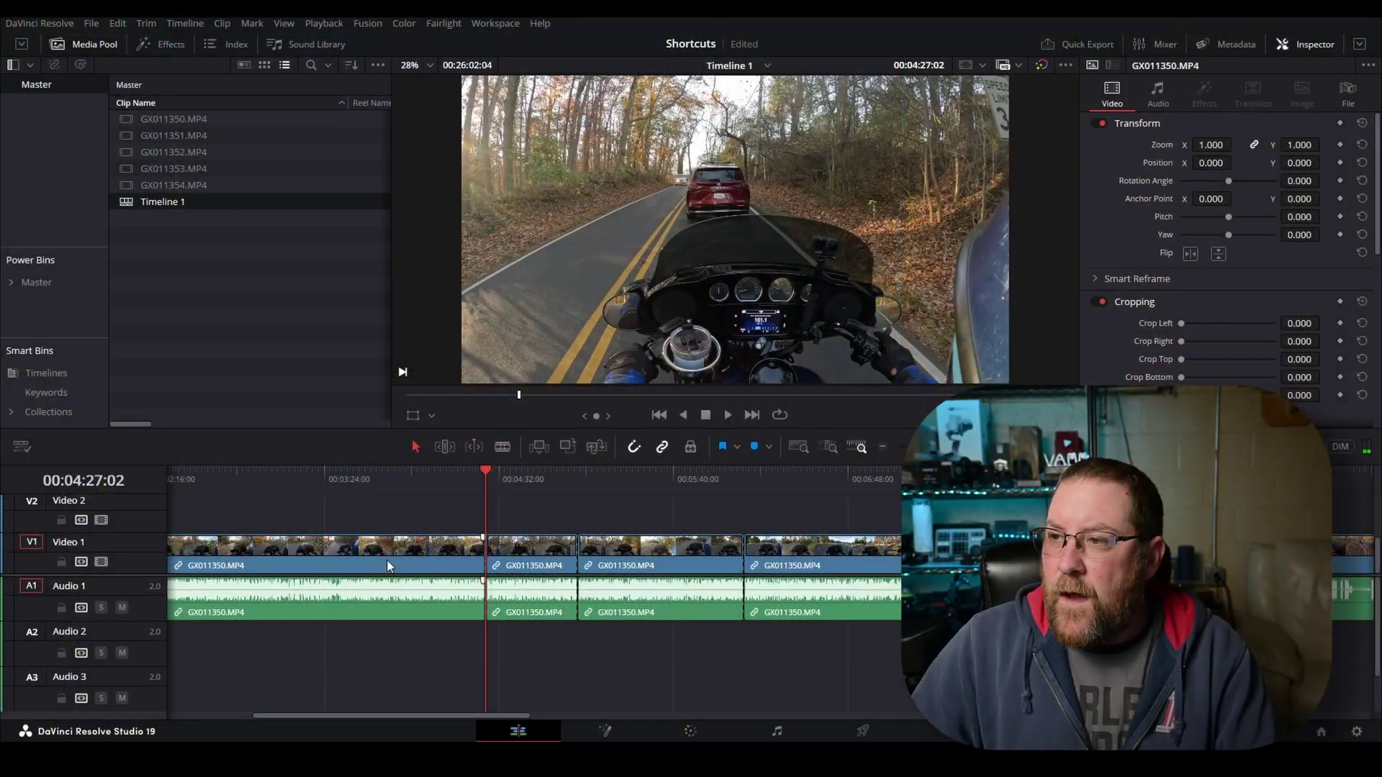
Play Timeline 1, reverse at 1x then 2x, stop, then play forward ramping up to 64x
{"action": "key", "text": "space"}
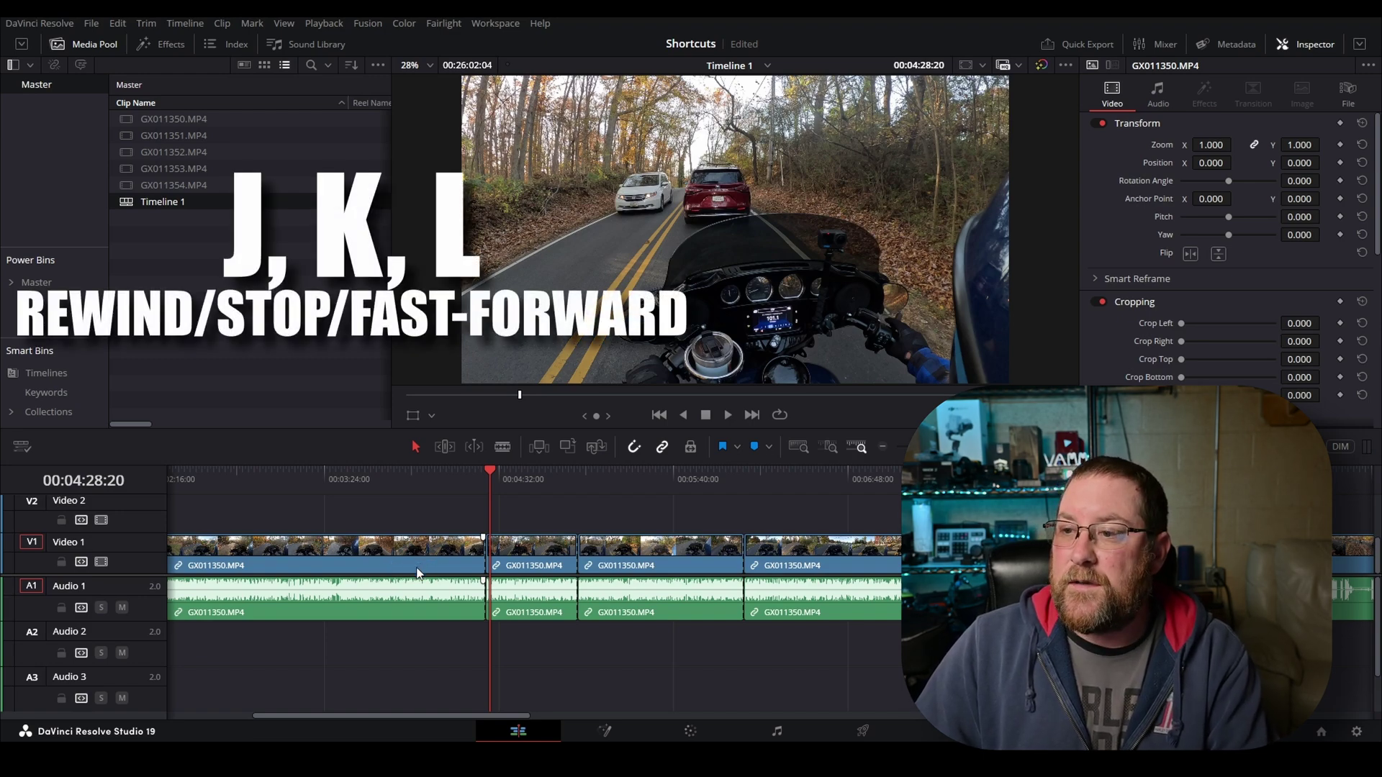
{"action": "key", "text": "j"}
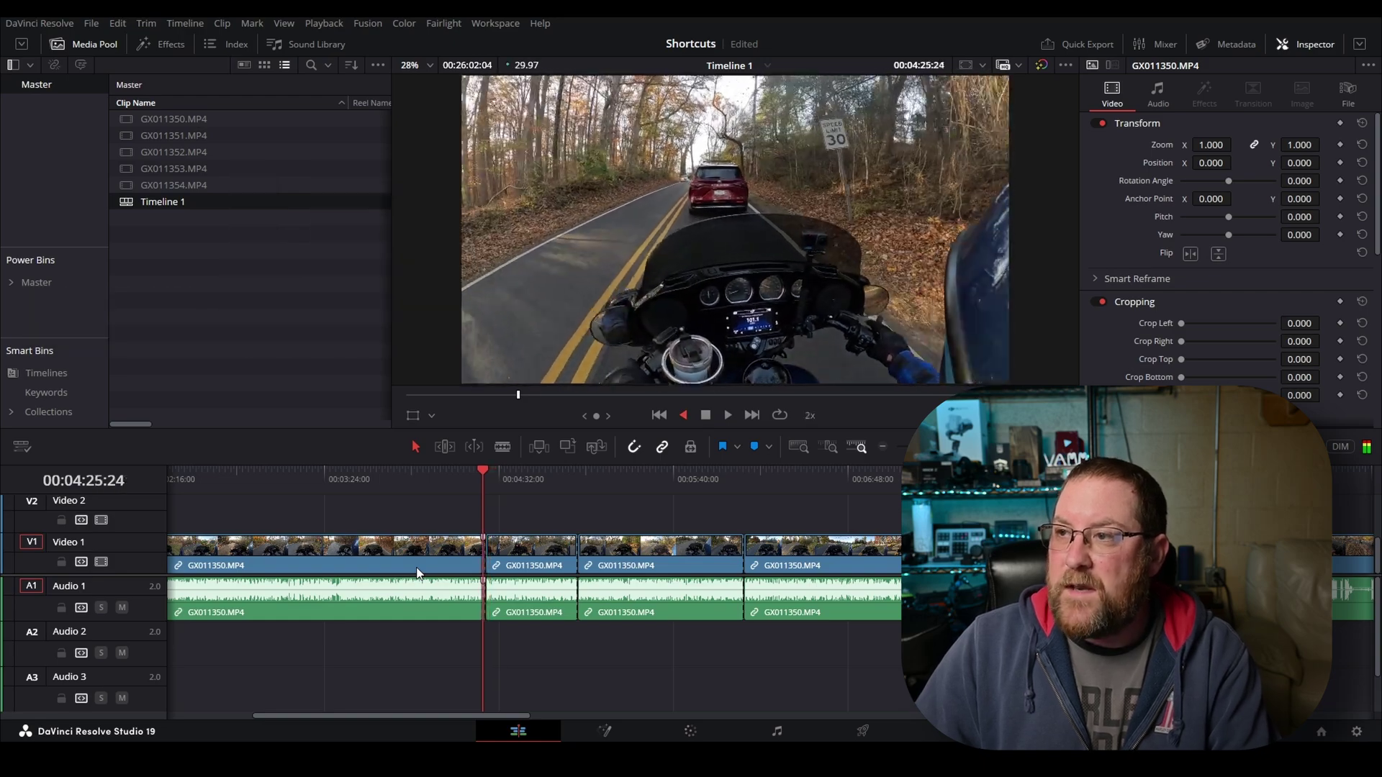
{"action": "key", "text": "j"}
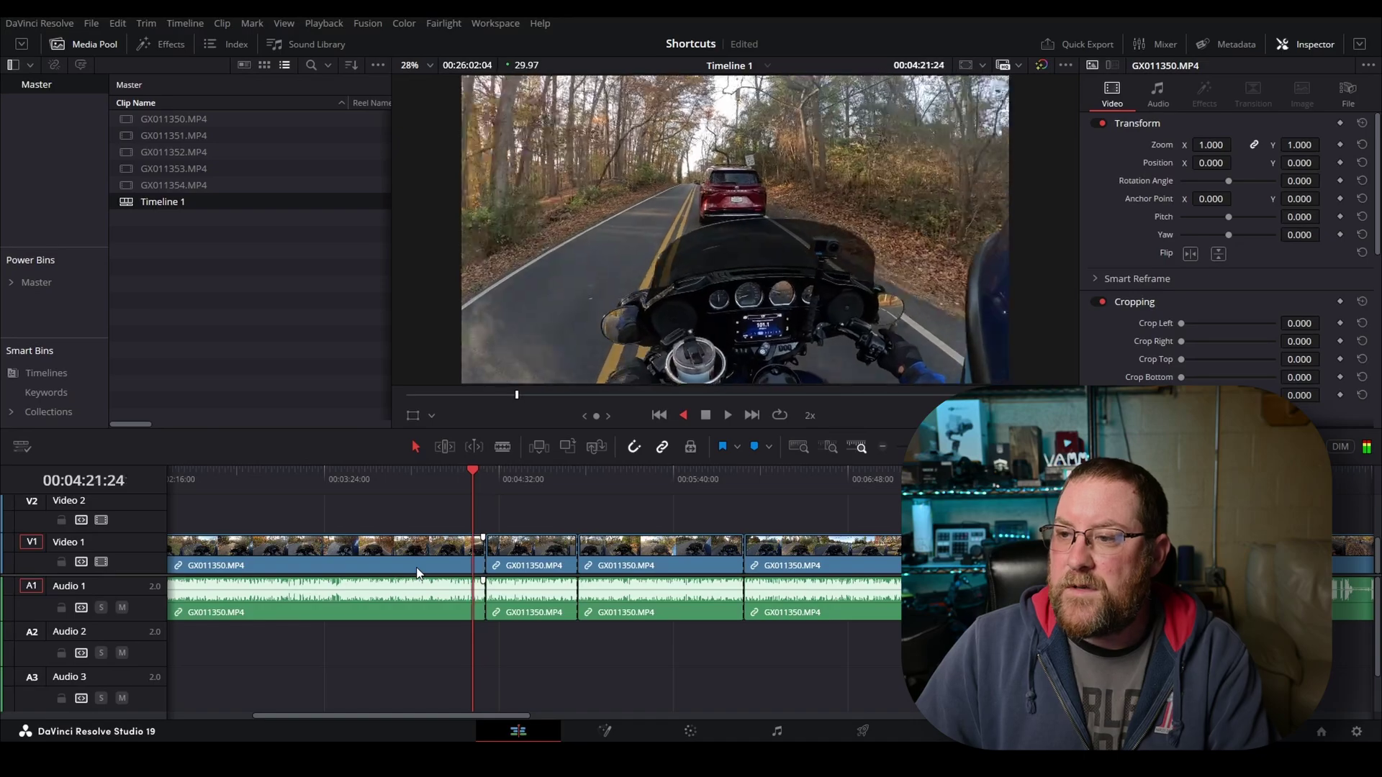
{"action": "key", "text": "k"}
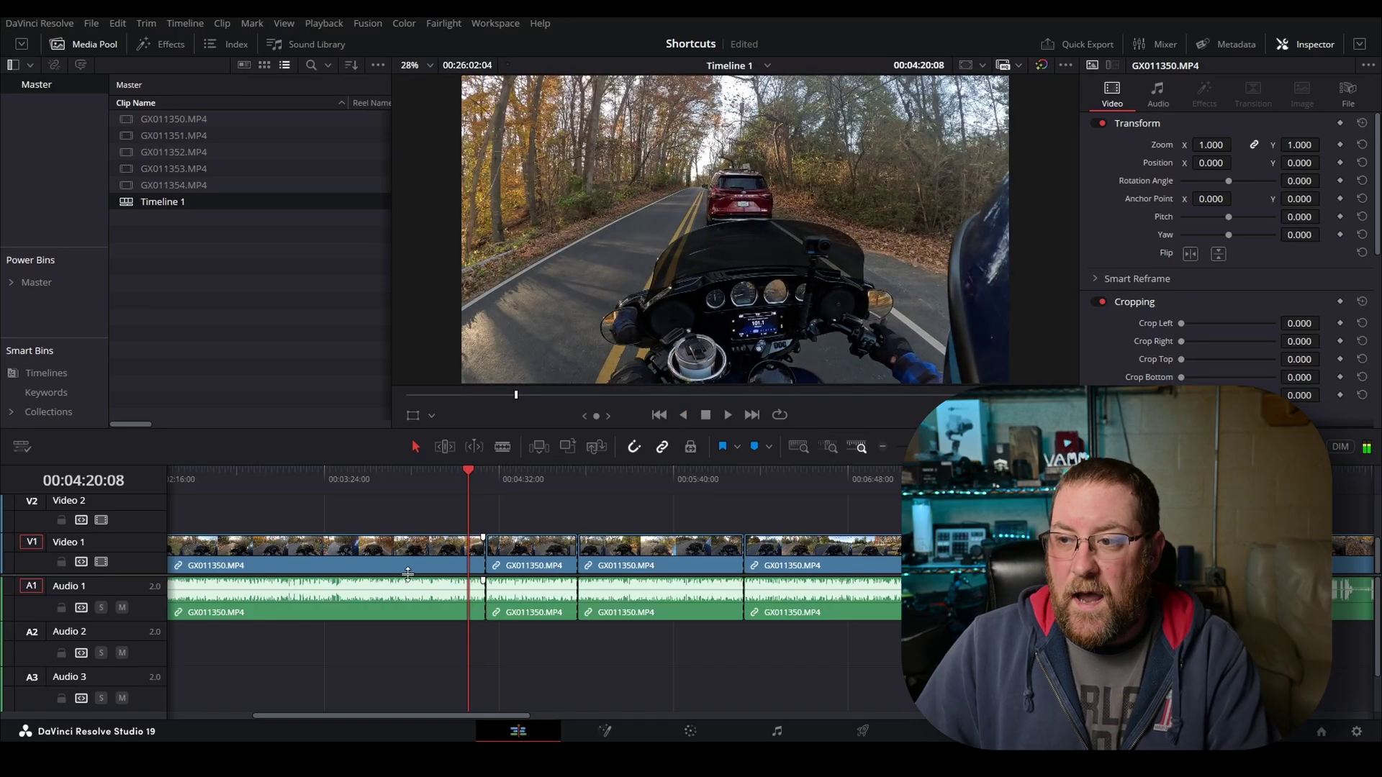
{"action": "key", "text": "l"}
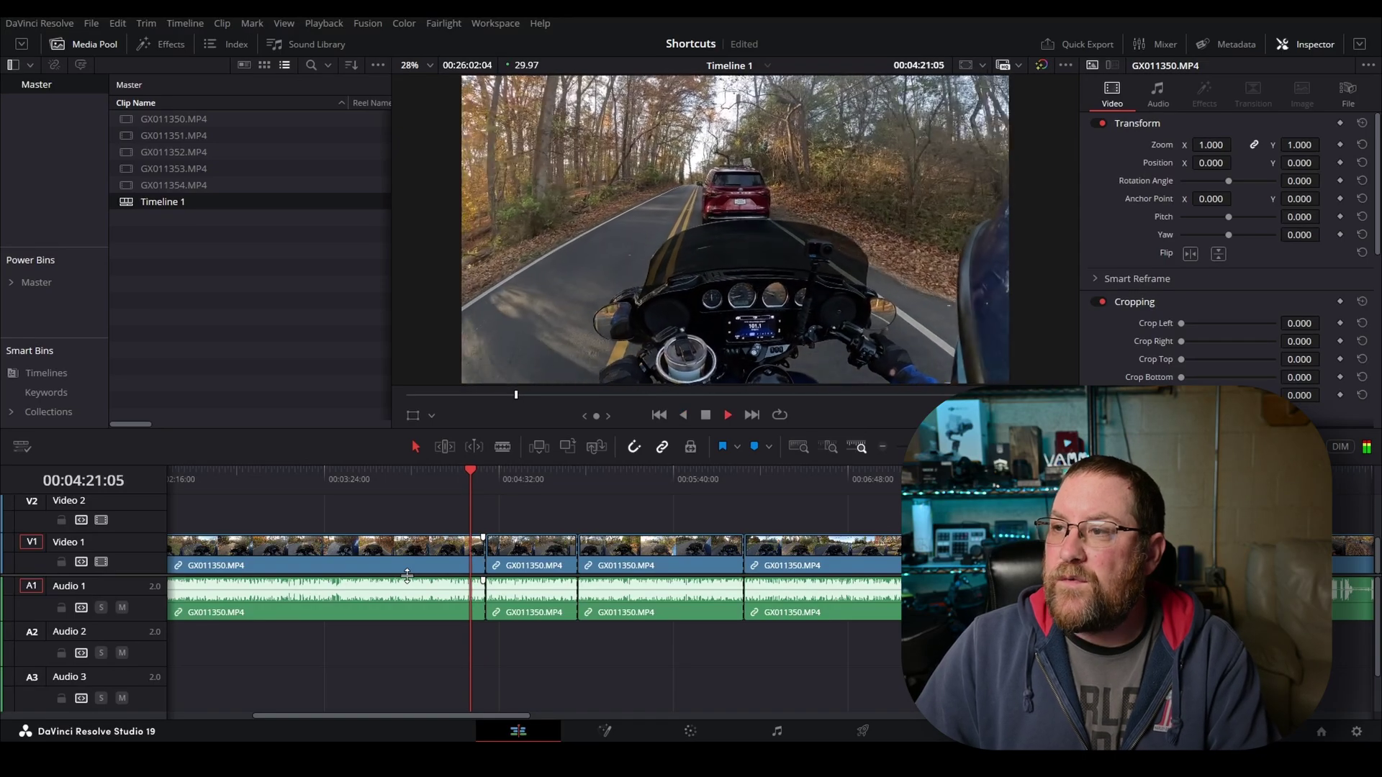
{"action": "key", "text": "l"}
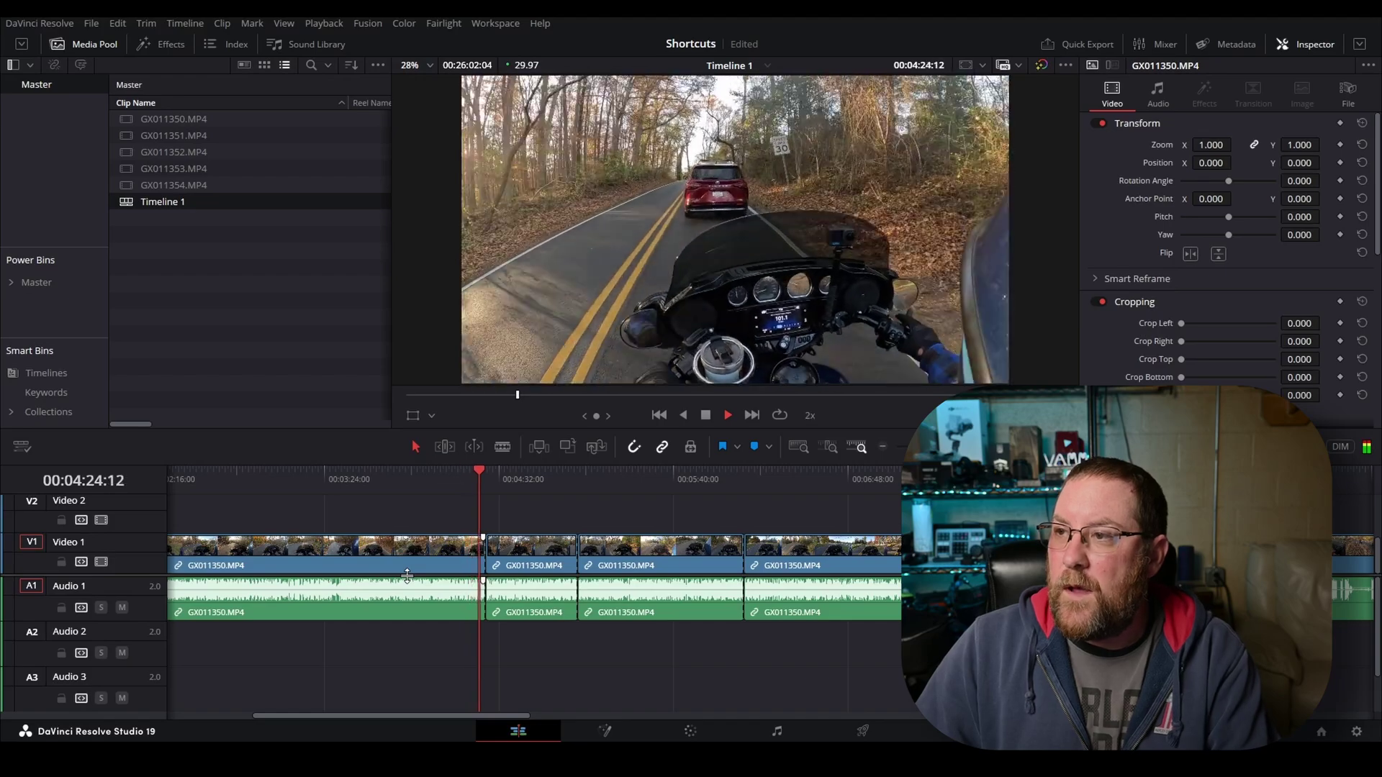
{"action": "key", "text": "l"}
{"action": "key", "text": "l"}
{"action": "key", "text": "l"}
{"action": "key", "text": "l"}
{"action": "key", "text": "l"}
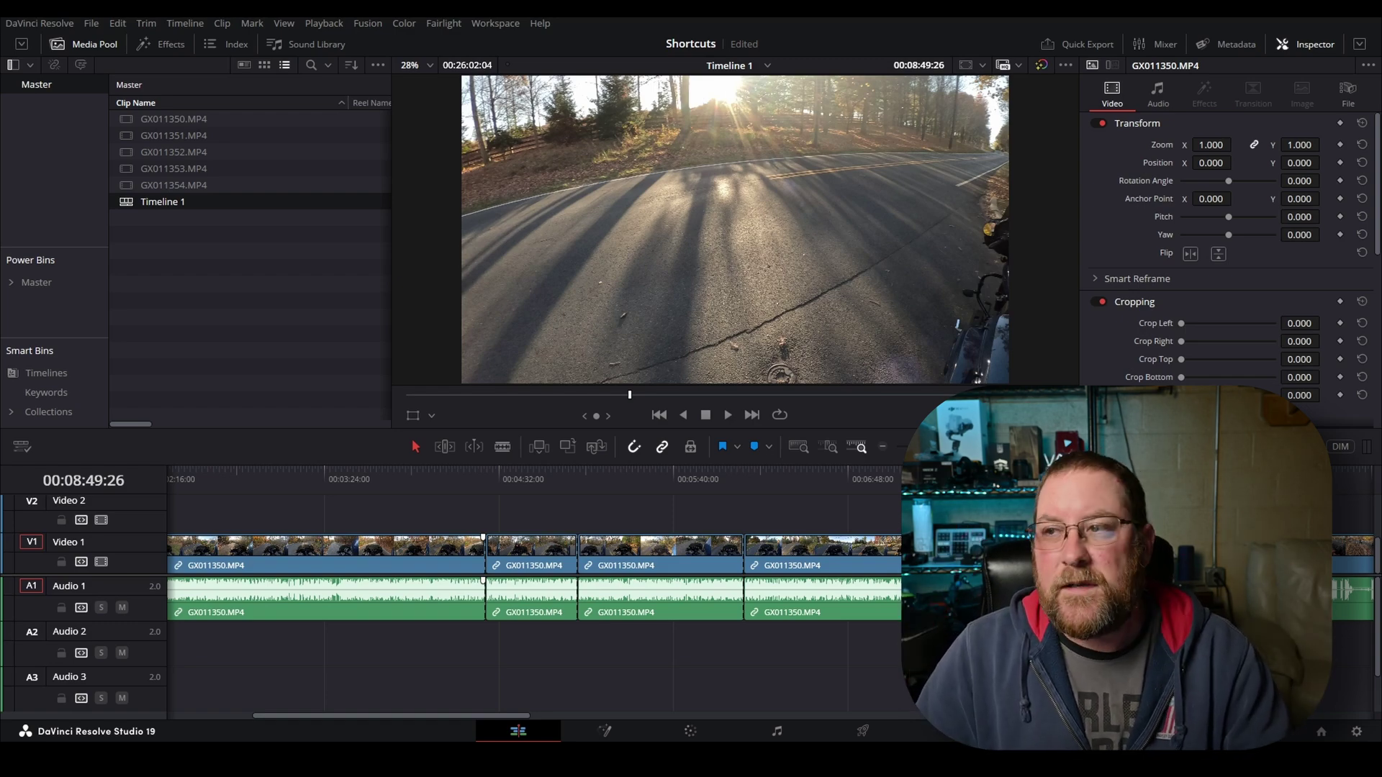
Jump the playhead to 00:06:41:18 and magnify the video frame in the viewer
{"action": "left_click", "coordinate": [832, 477]}
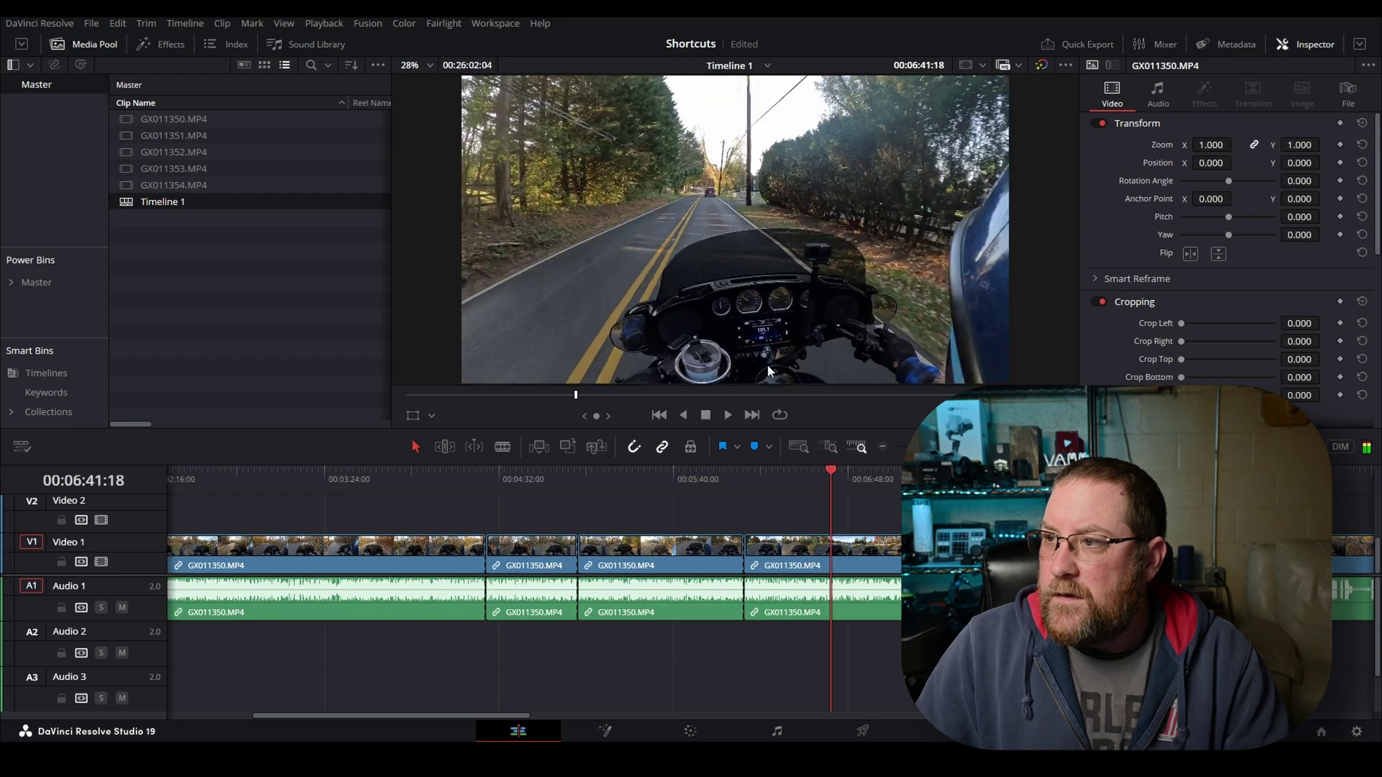
{"action": "scroll", "coordinate": [734, 179], "scroll_direction": "up", "scroll_amount": 6}
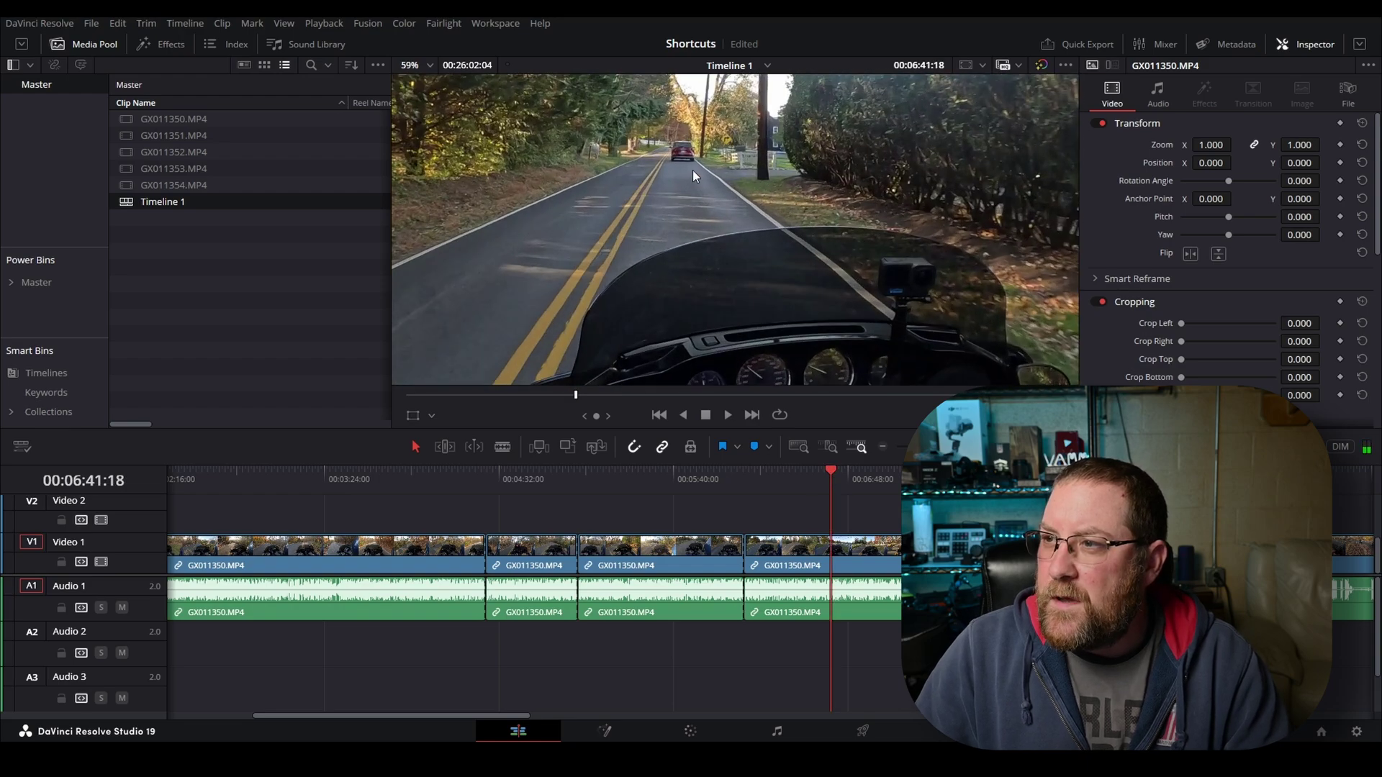
{"action": "scroll", "coordinate": [791, 228], "scroll_direction": "up", "scroll_amount": 4}
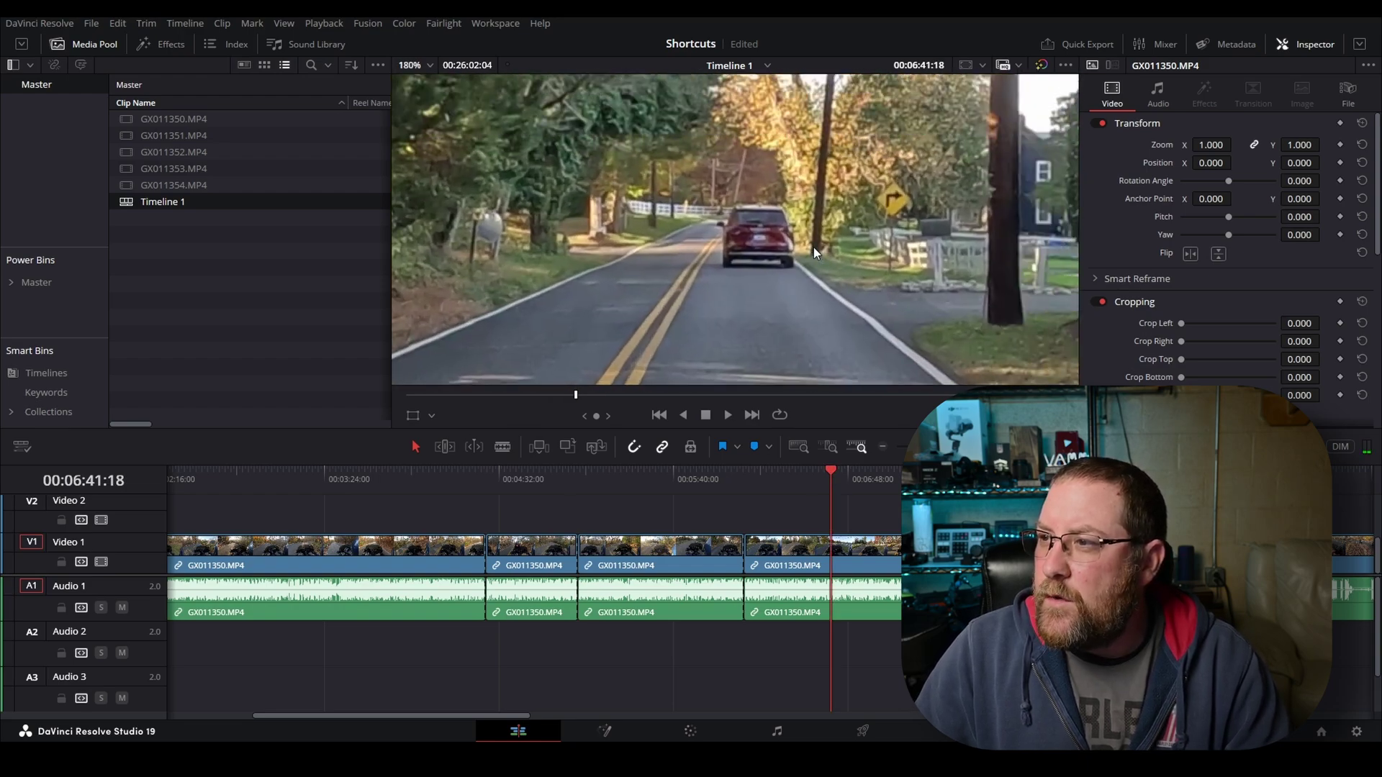
{"action": "scroll", "coordinate": [810, 241], "scroll_direction": "up", "scroll_amount": 2}
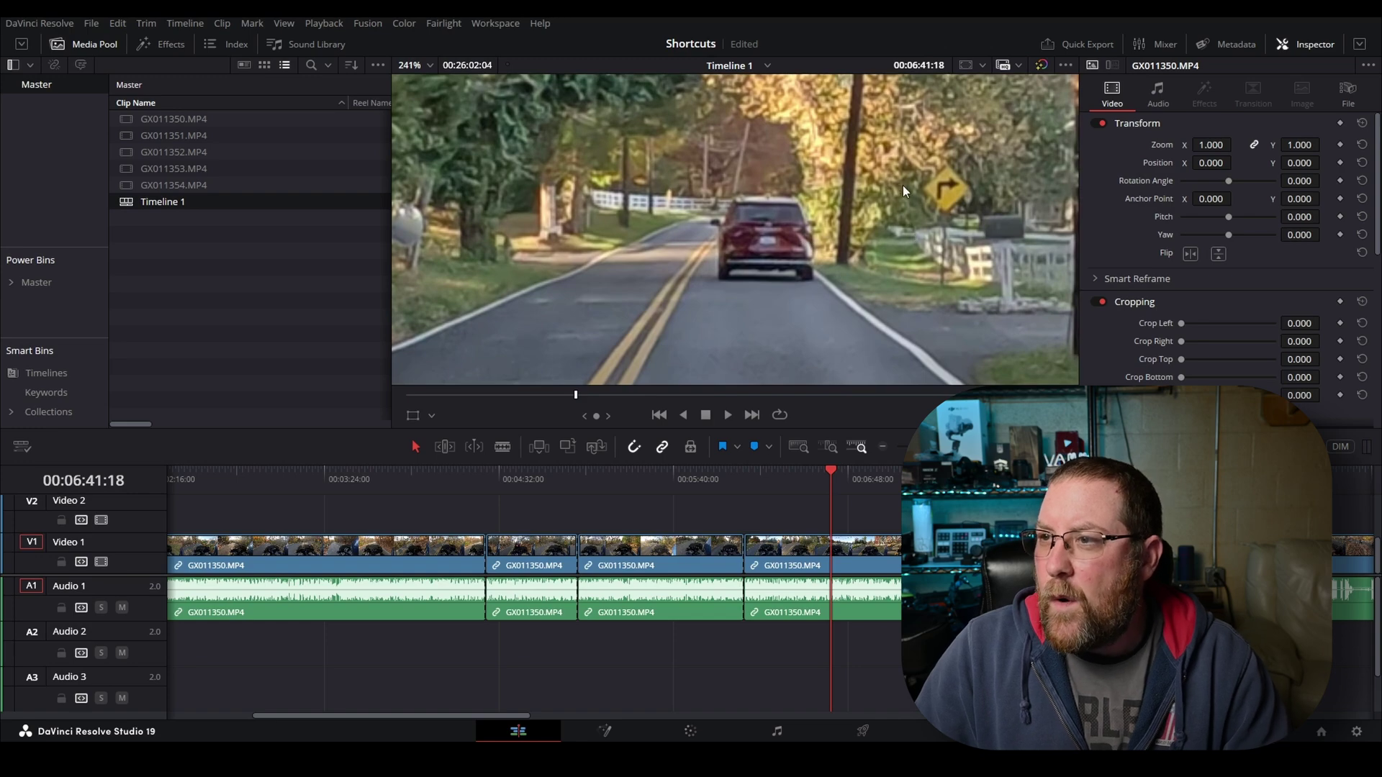
Zoom the frame back to fit, leaving the viewer zoom level list unchanged
{"action": "key", "text": "z"}
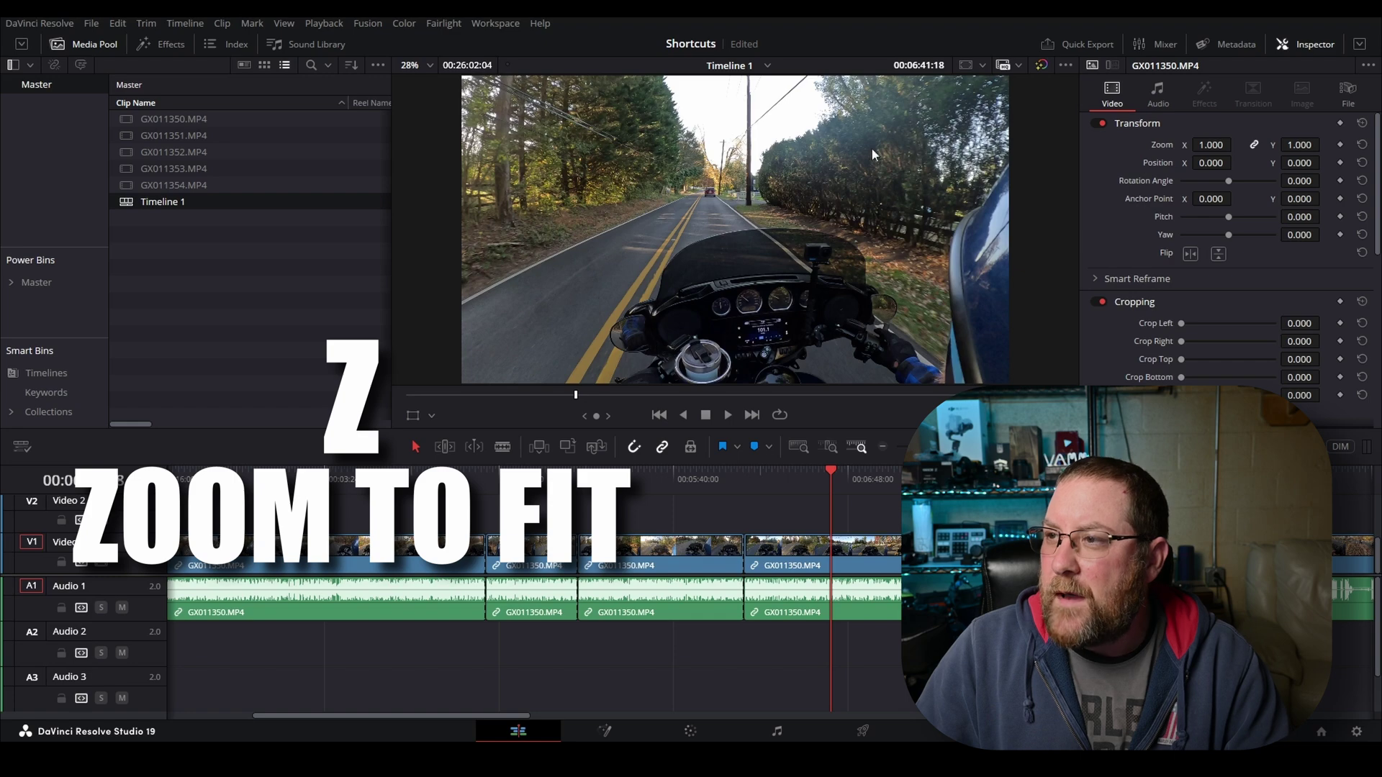
{"action": "left_click", "coordinate": [429, 63]}
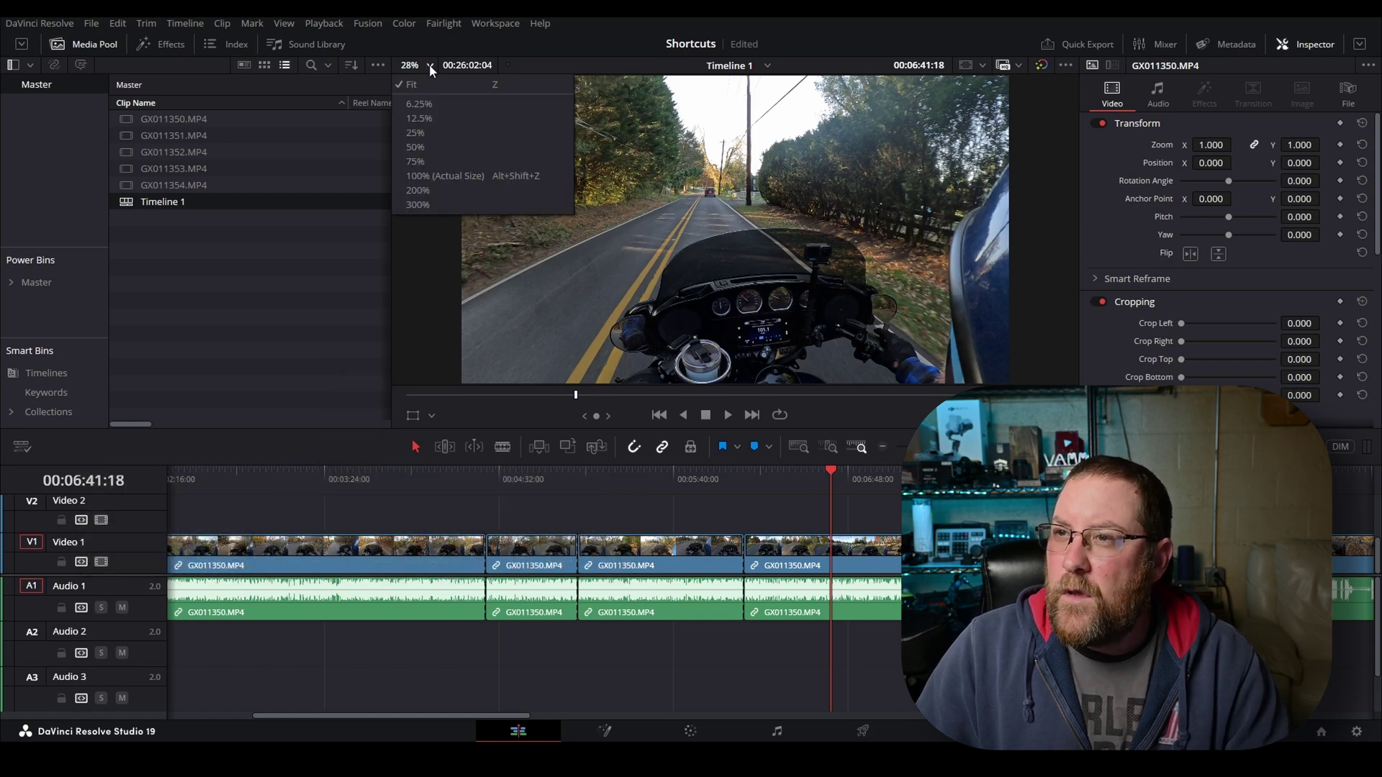
{"action": "left_click", "coordinate": [513, 107]}
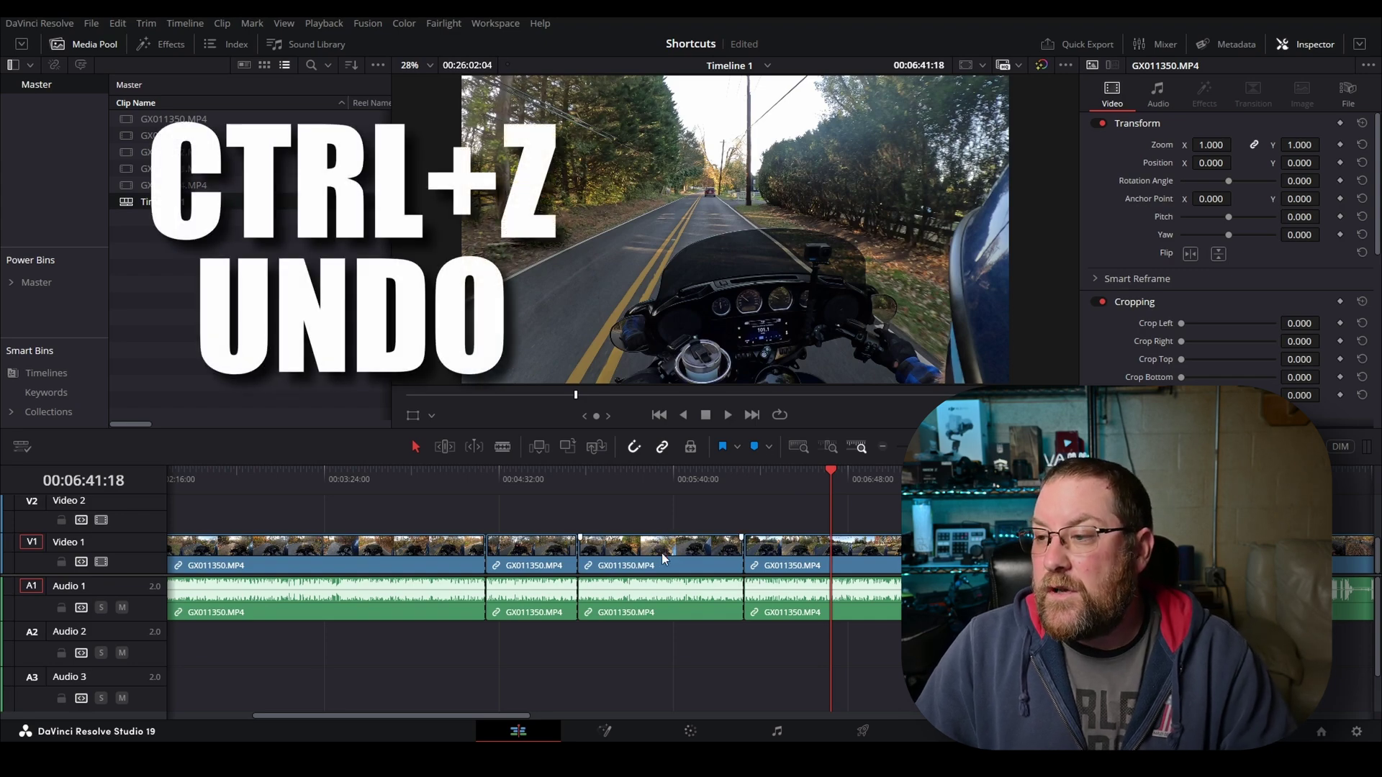
Undo the most recent split, then redo the edits so Video 1 holds three clips
{"action": "key", "text": "ctrl+z"}
{"action": "key", "text": "ctrl+z"}
{"action": "key", "text": "ctrl+z"}
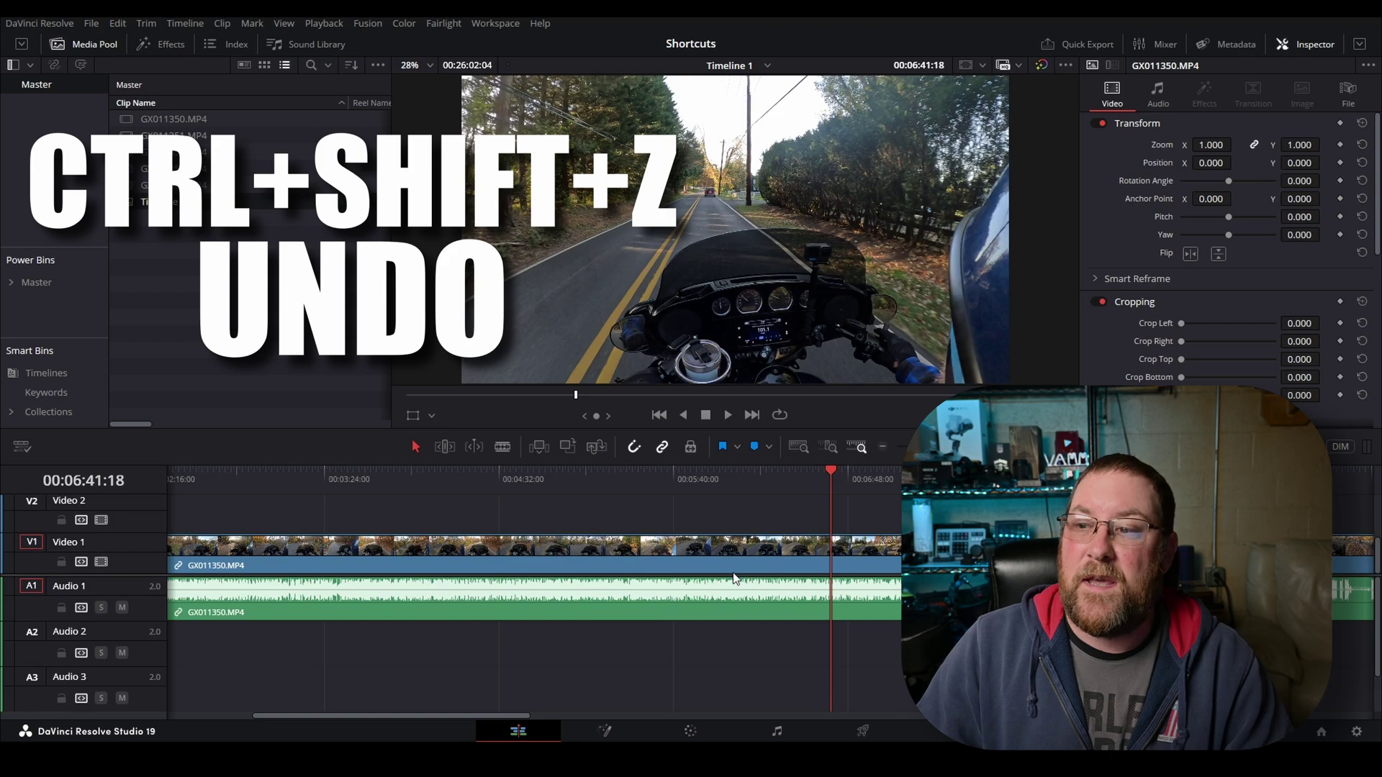
{"action": "key", "text": "ctrl+shift+z"}
{"action": "key", "text": "ctrl+shift+z"}
{"action": "key", "text": "ctrl+shift+z"}
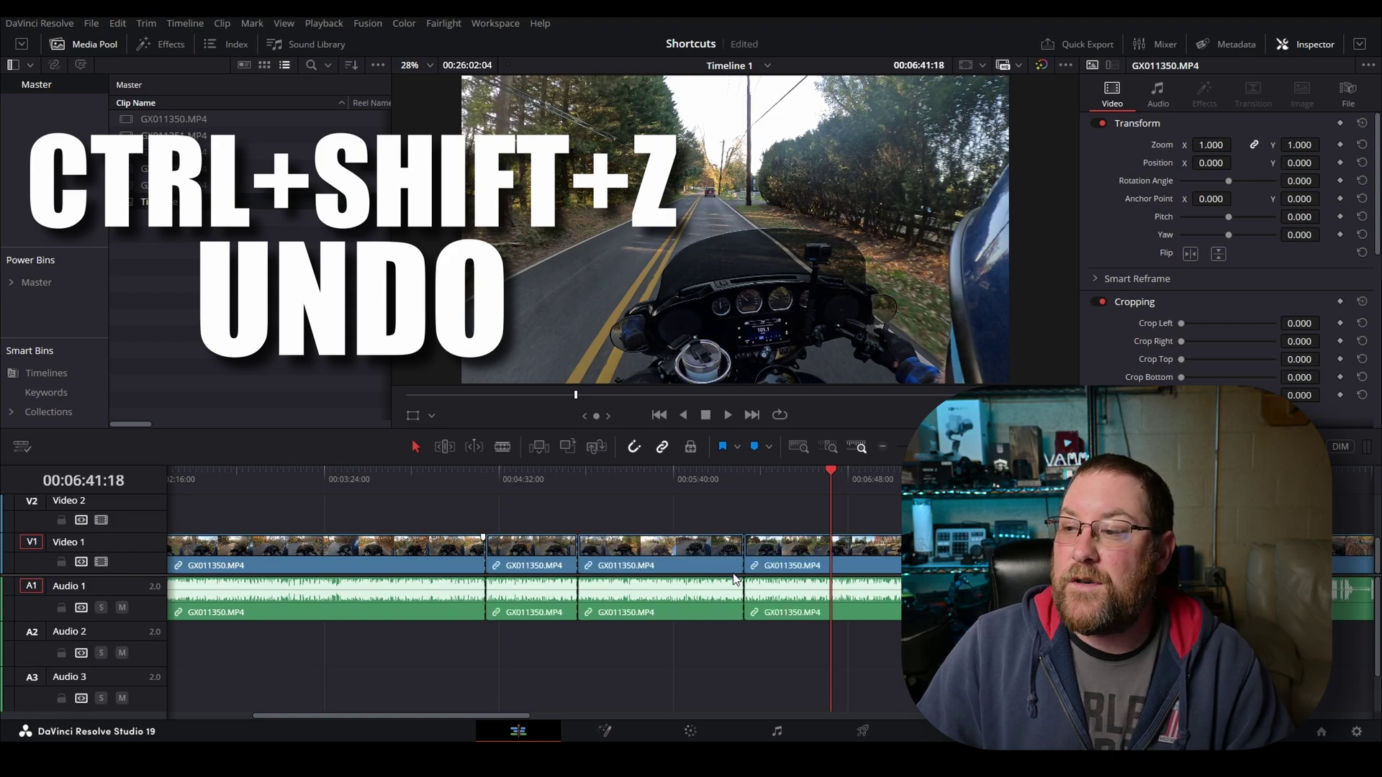
{"action": "key", "text": "ctrl+shift+z"}
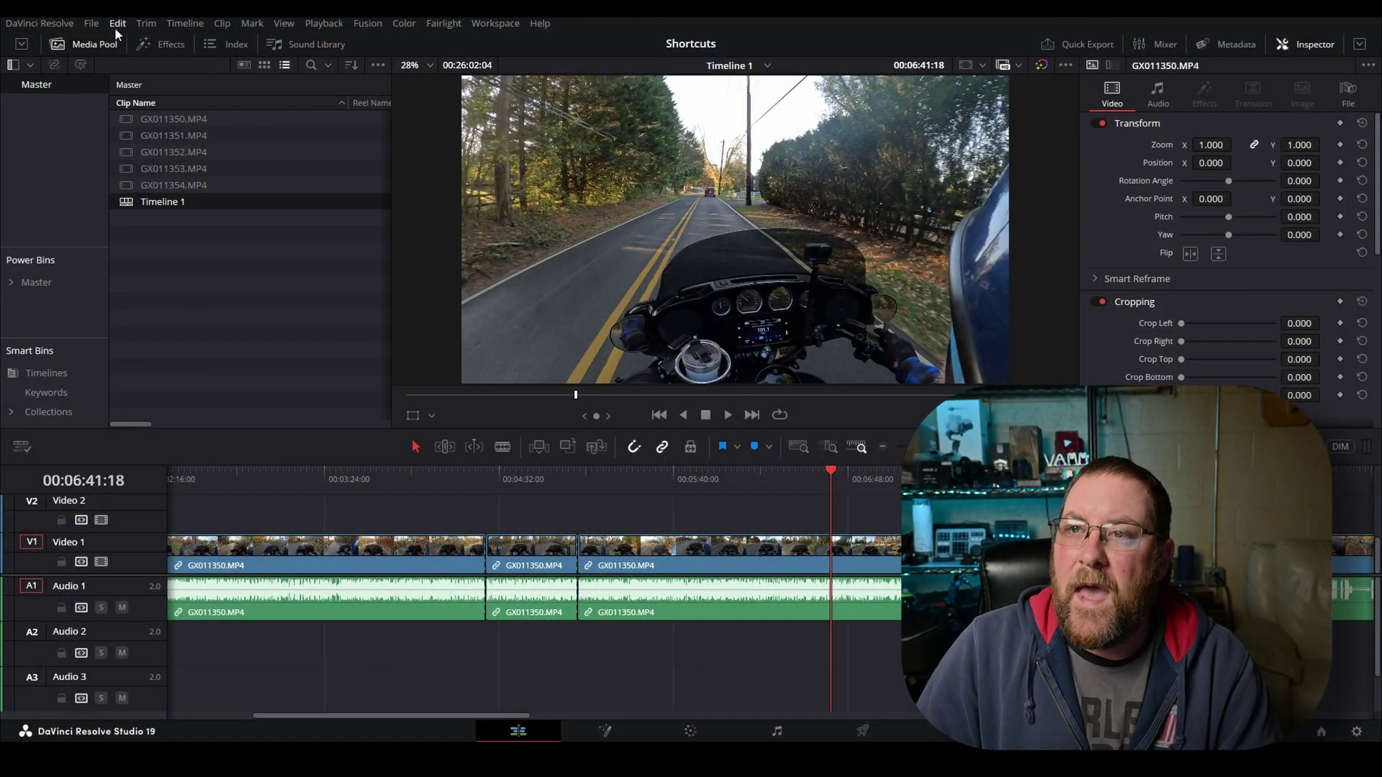
Review the Edit > History list of past edits, then return the playhead to 00:04:13:10
{"action": "left_click", "coordinate": [115, 26]}
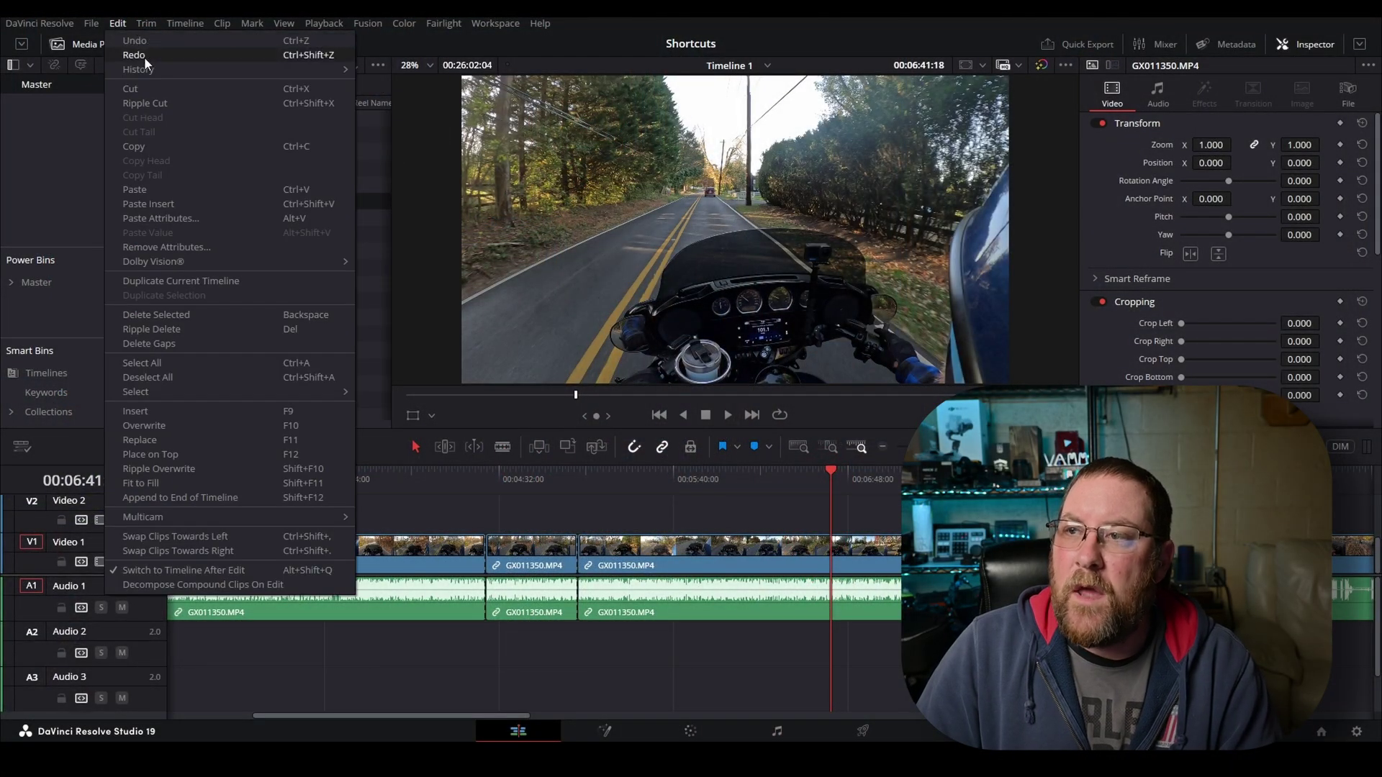
{"action": "mouse_move", "coordinate": [217, 71]}
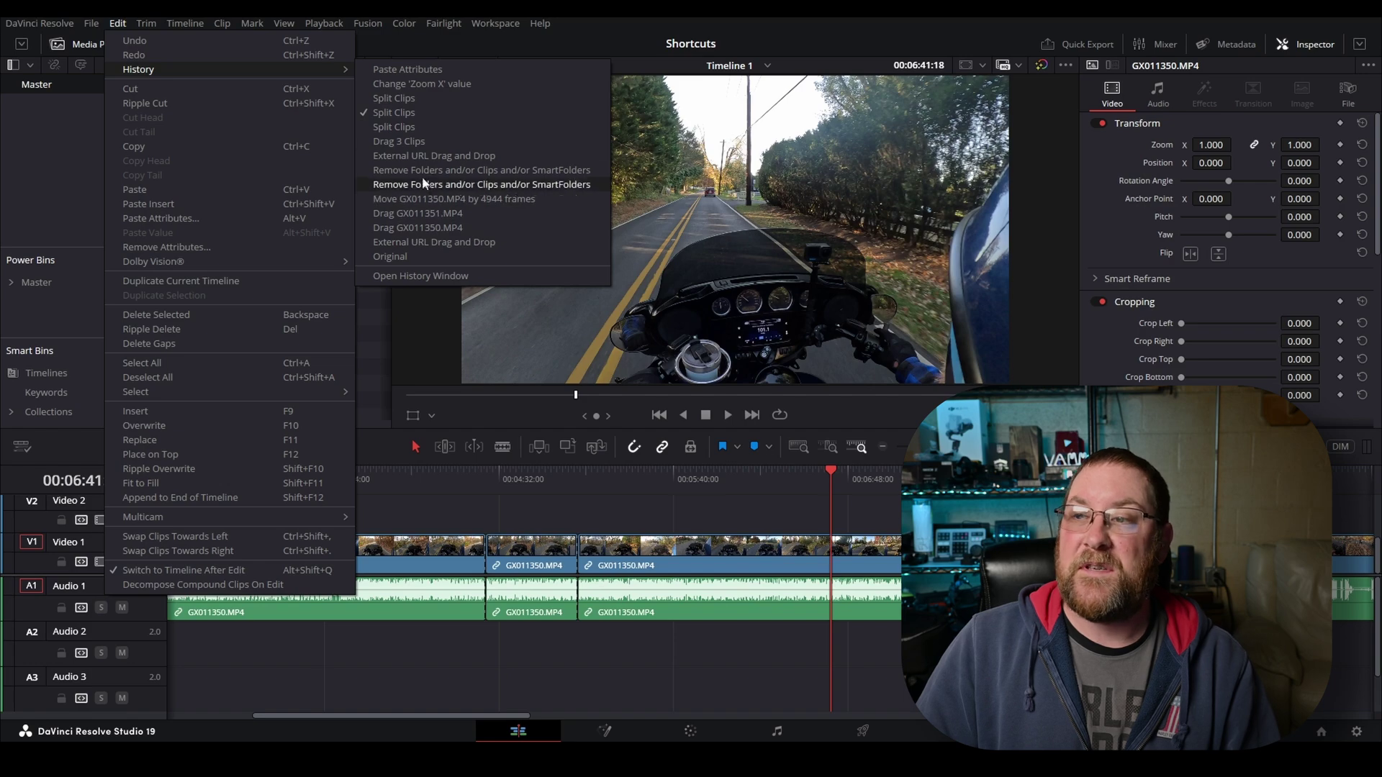
{"action": "left_click", "coordinate": [495, 23]}
{"action": "key", "text": "Escape"}
{"action": "left_click", "coordinate": [450, 475]}
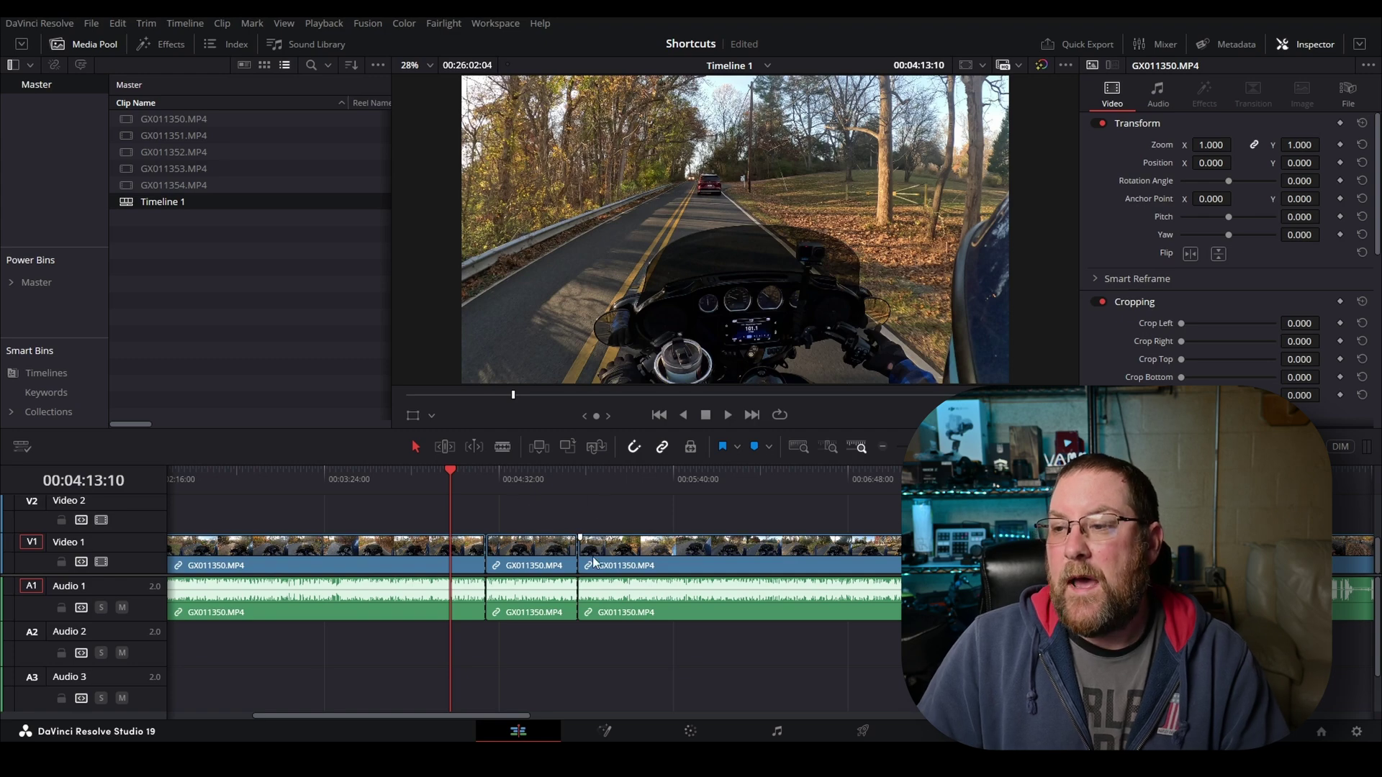
Drag the last and middle clips right to open a gap, then undo the move
{"action": "left_click_drag", "start_coordinate": [633, 564], "coordinate": [800, 564]}
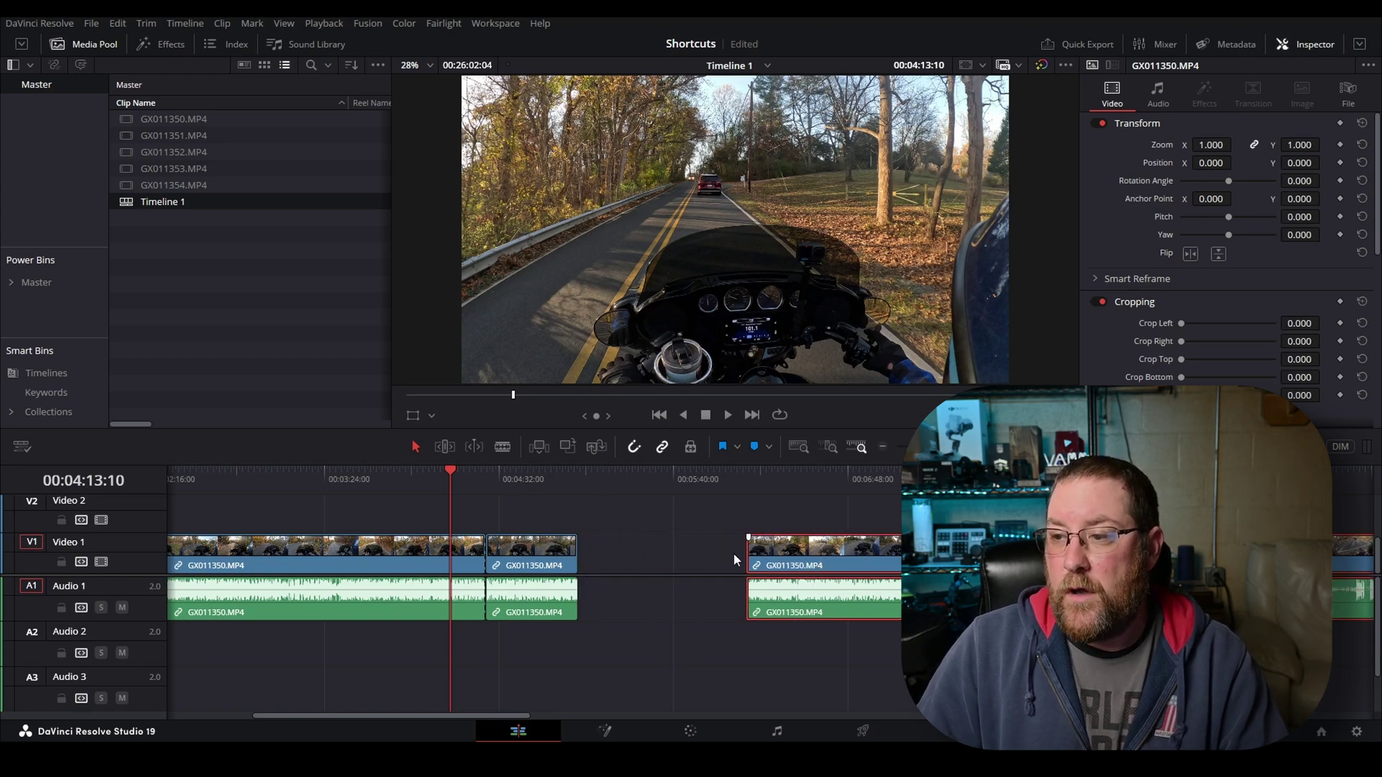
{"action": "left_click_drag", "start_coordinate": [541, 554], "coordinate": [729, 551]}
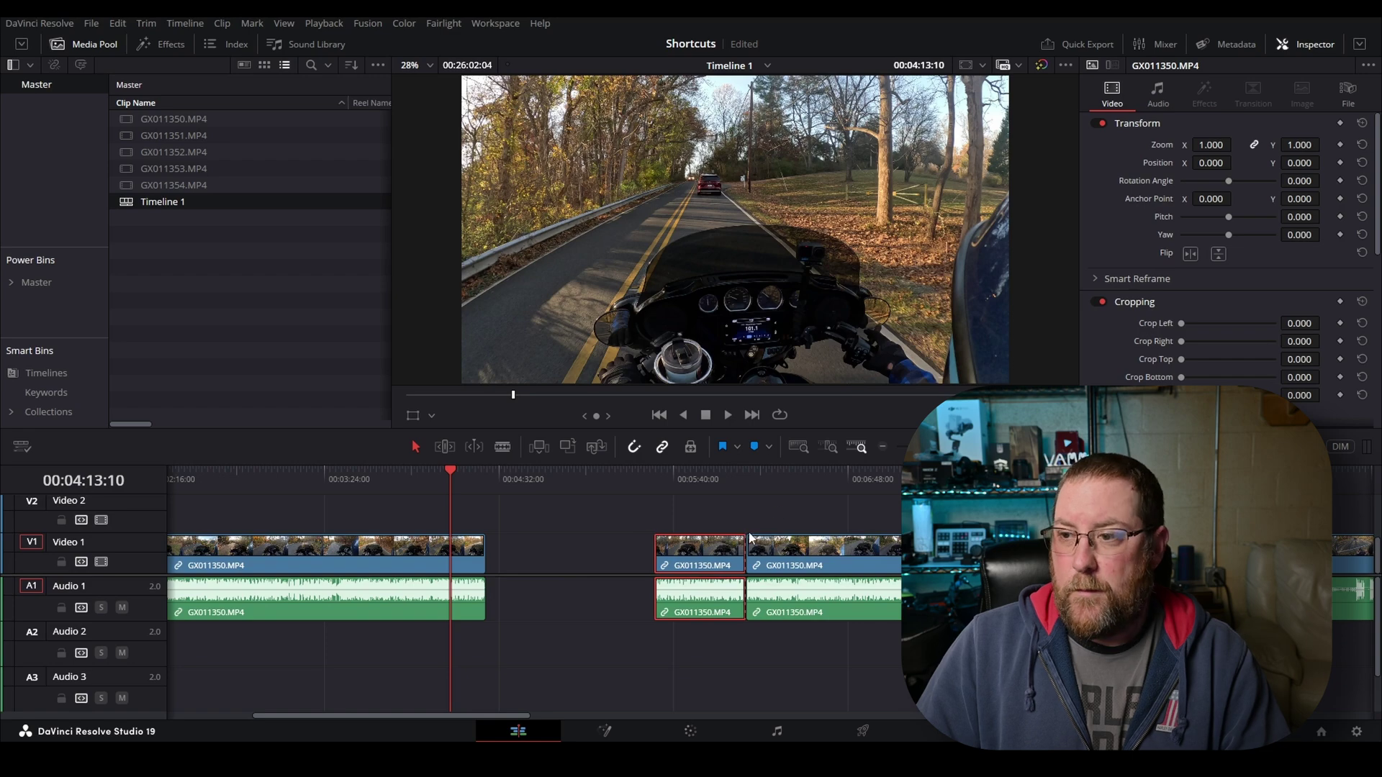
{"action": "key", "text": "ctrl+z"}
{"action": "key", "text": "ctrl+z"}
Test Alt+Y and Ctrl+Alt+Y selections from 00:04:44:05, then jump to the 05:02:28 cut
{"action": "left_click", "coordinate": [530, 474]}
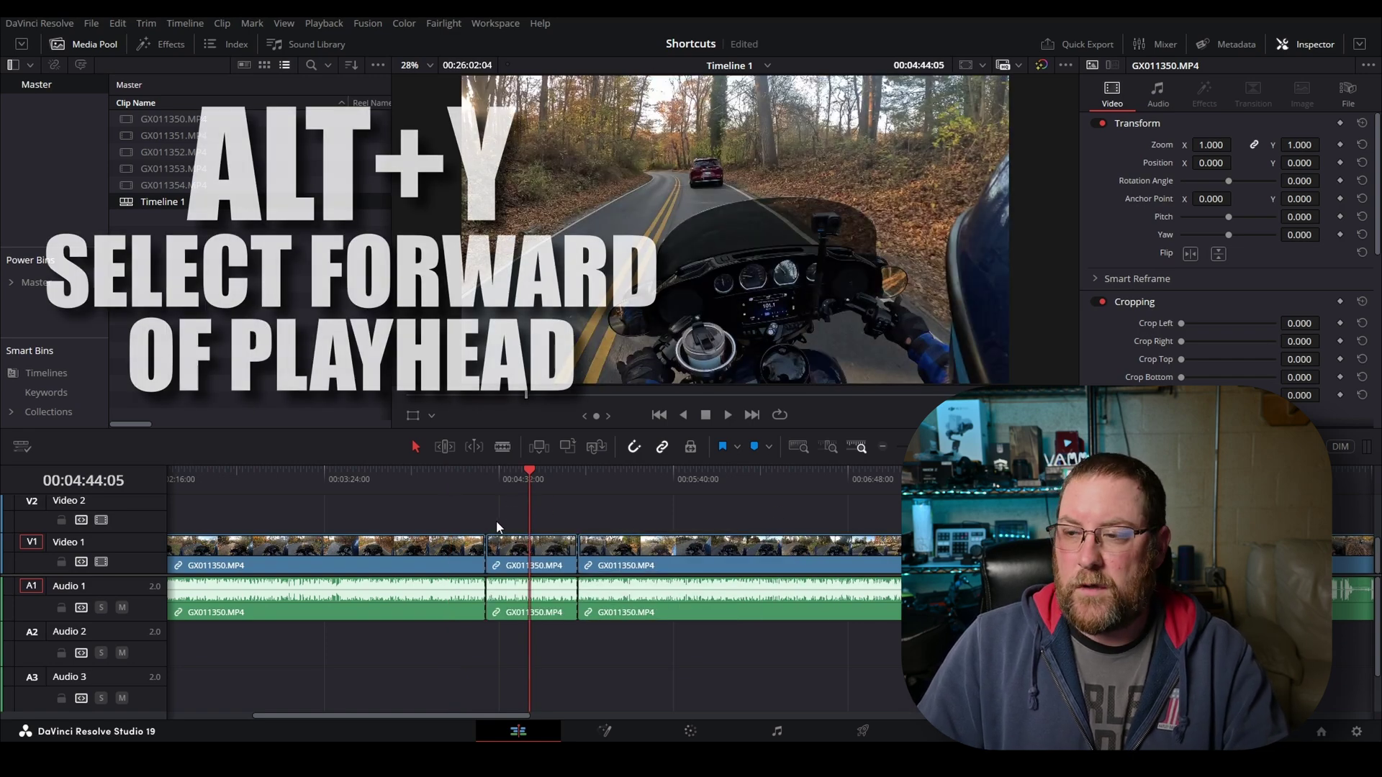
{"action": "key", "text": "alt+y"}
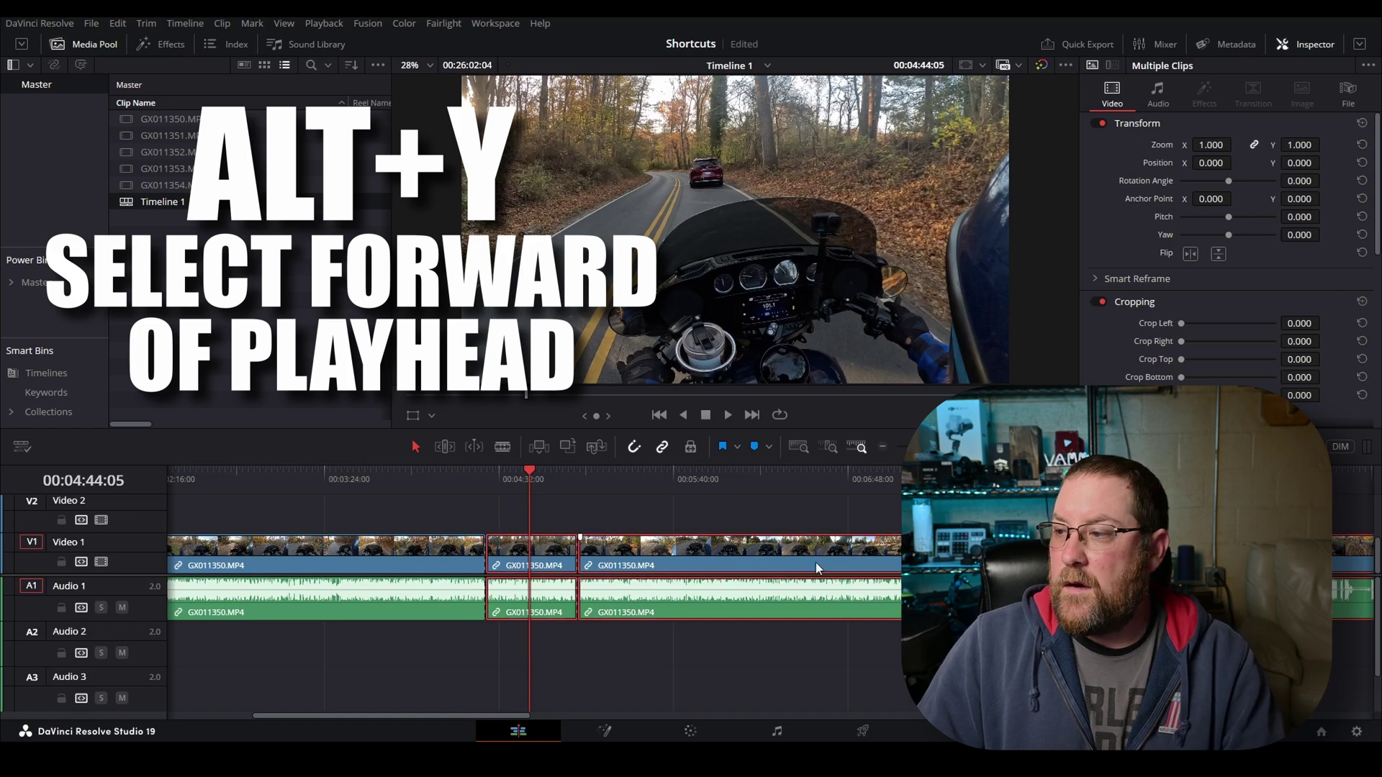
{"action": "left_click_drag", "start_coordinate": [663, 553], "coordinate": [787, 552]}
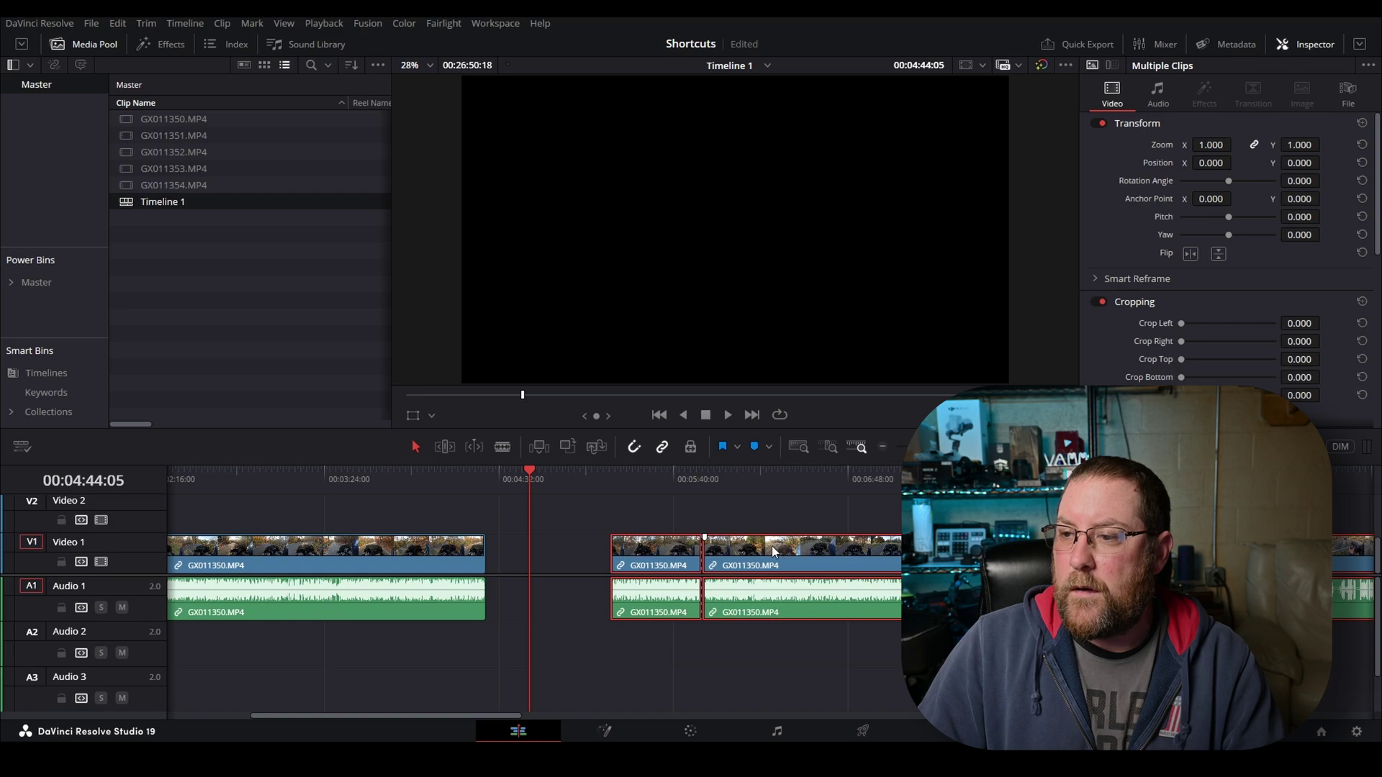
{"action": "left_click", "coordinate": [556, 545]}
{"action": "key", "text": "Delete"}
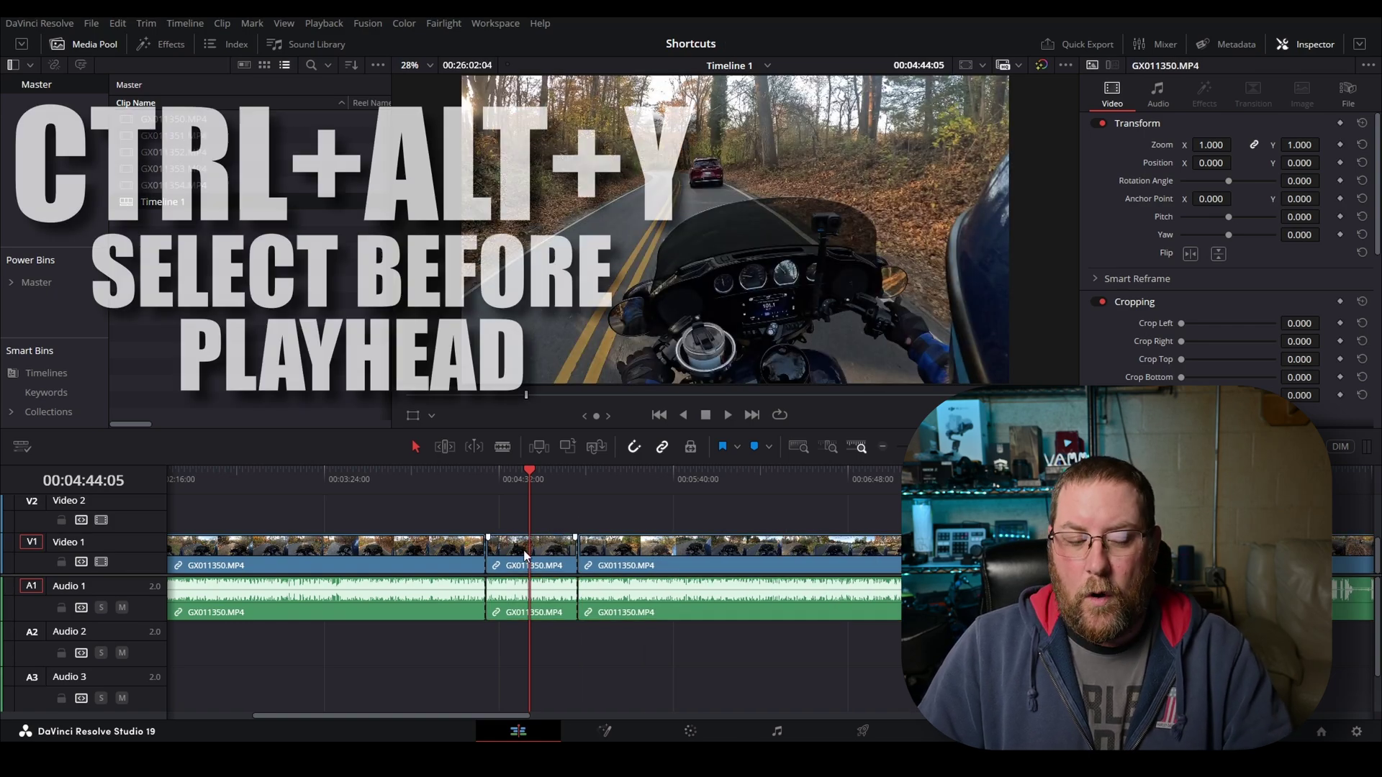
{"action": "key", "text": "ctrl+alt+y"}
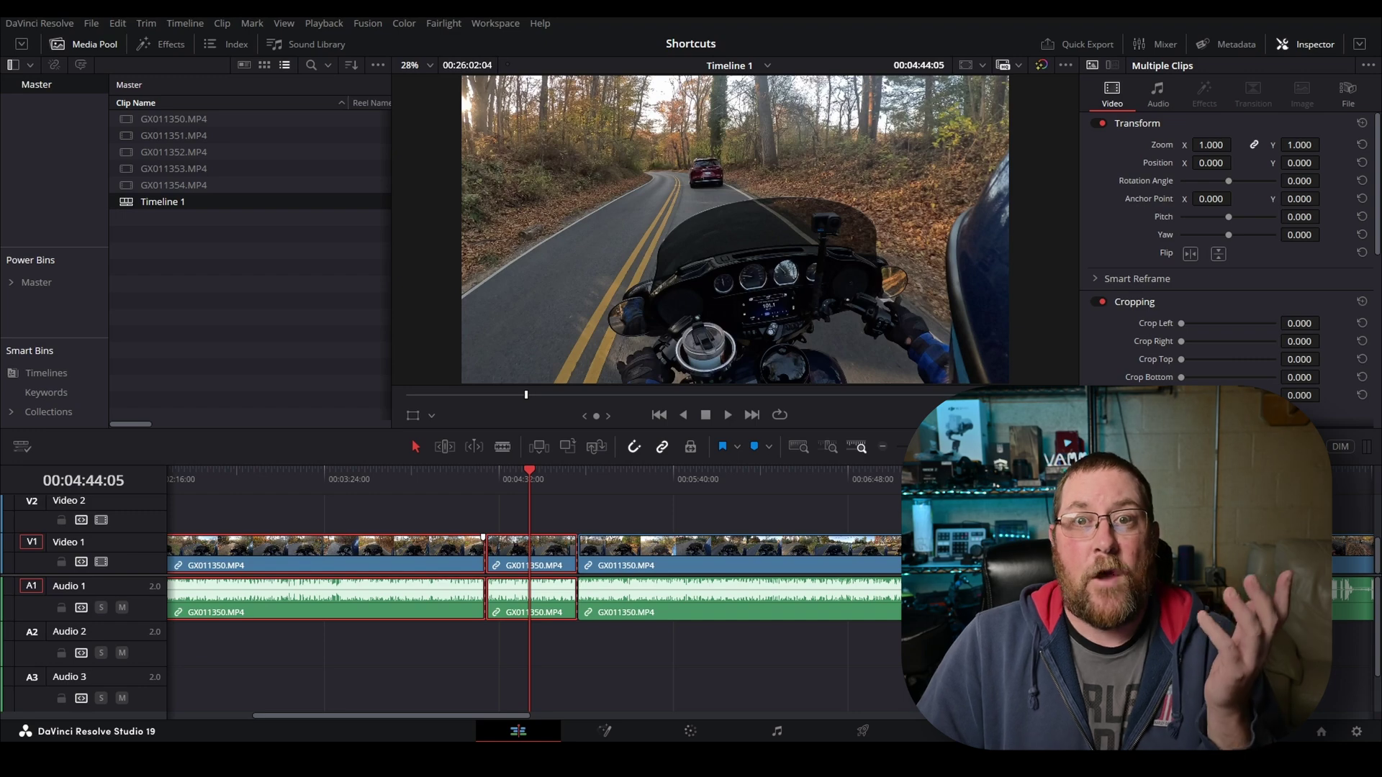
{"action": "key", "text": "Down"}
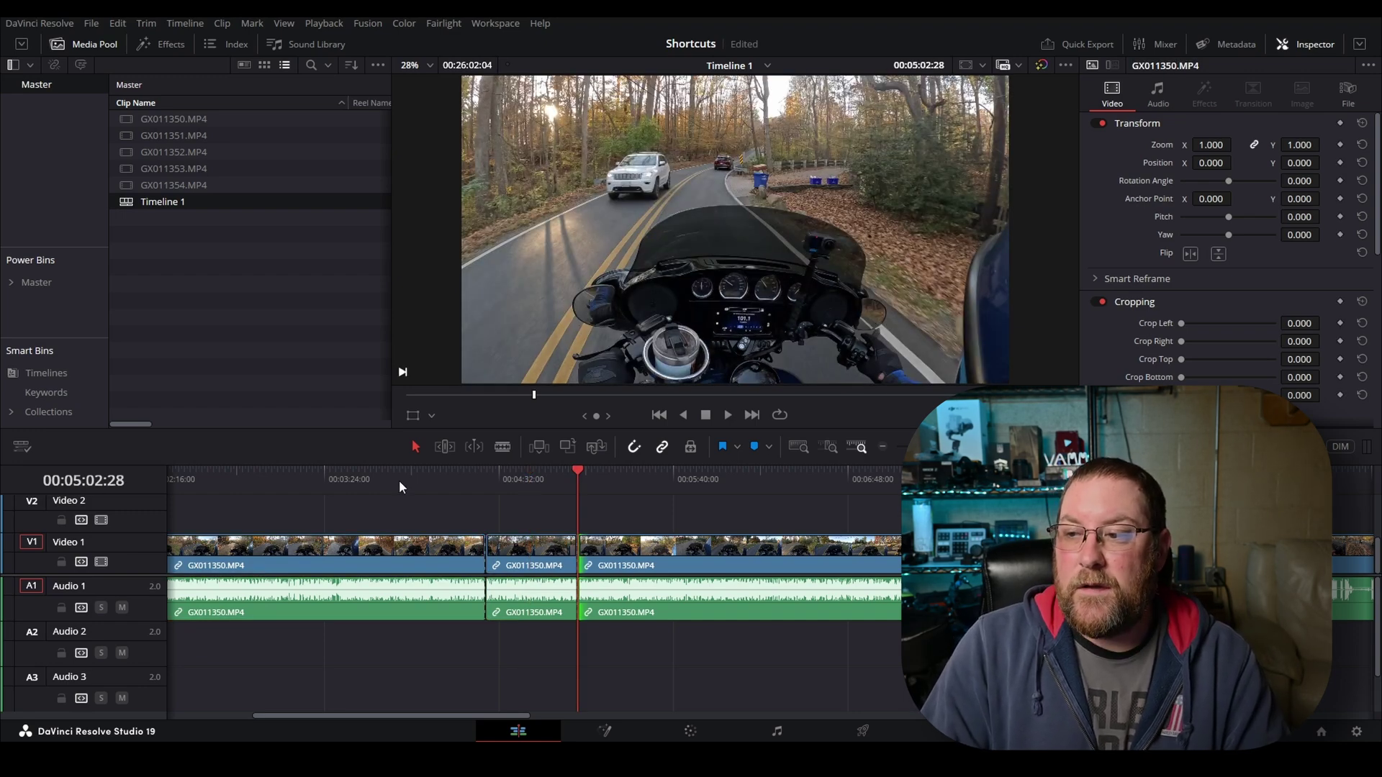
Zoom the timeline around the 05:02:28 cut, play from it, then step back one second
{"action": "key", "text": "shift+Right"}
{"action": "key", "text": "shift+Right"}
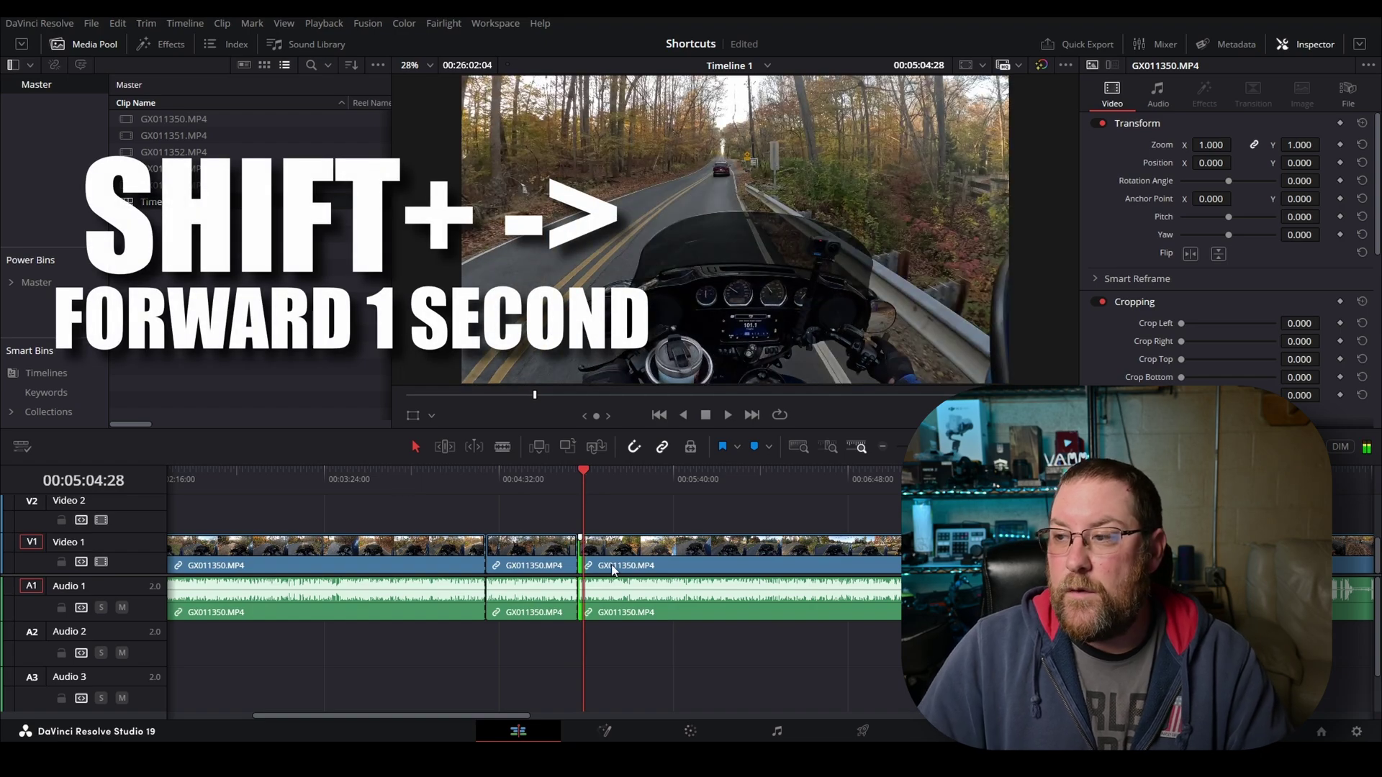
{"action": "scroll", "coordinate": [578, 547], "scroll_direction": "up", "scroll_amount": 5}
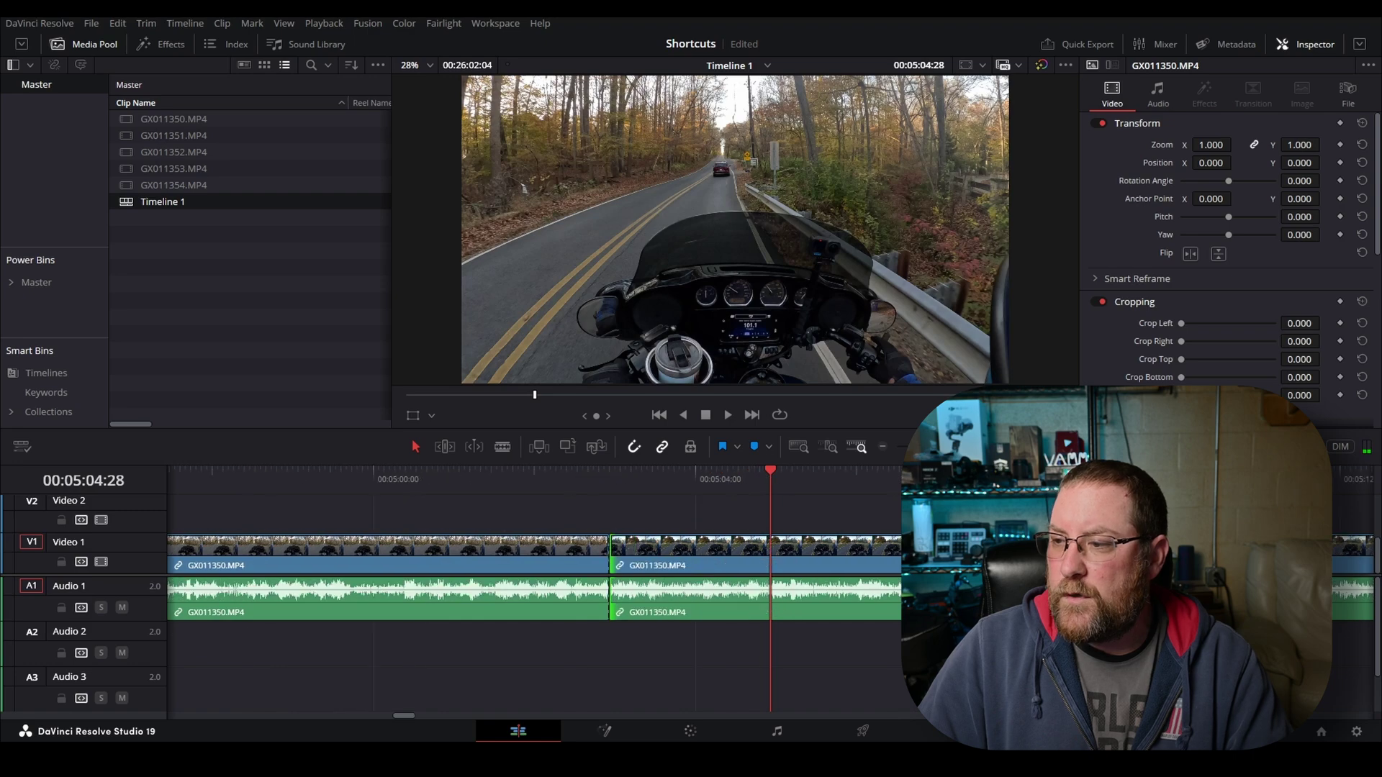
{"action": "left_click", "coordinate": [610, 474]}
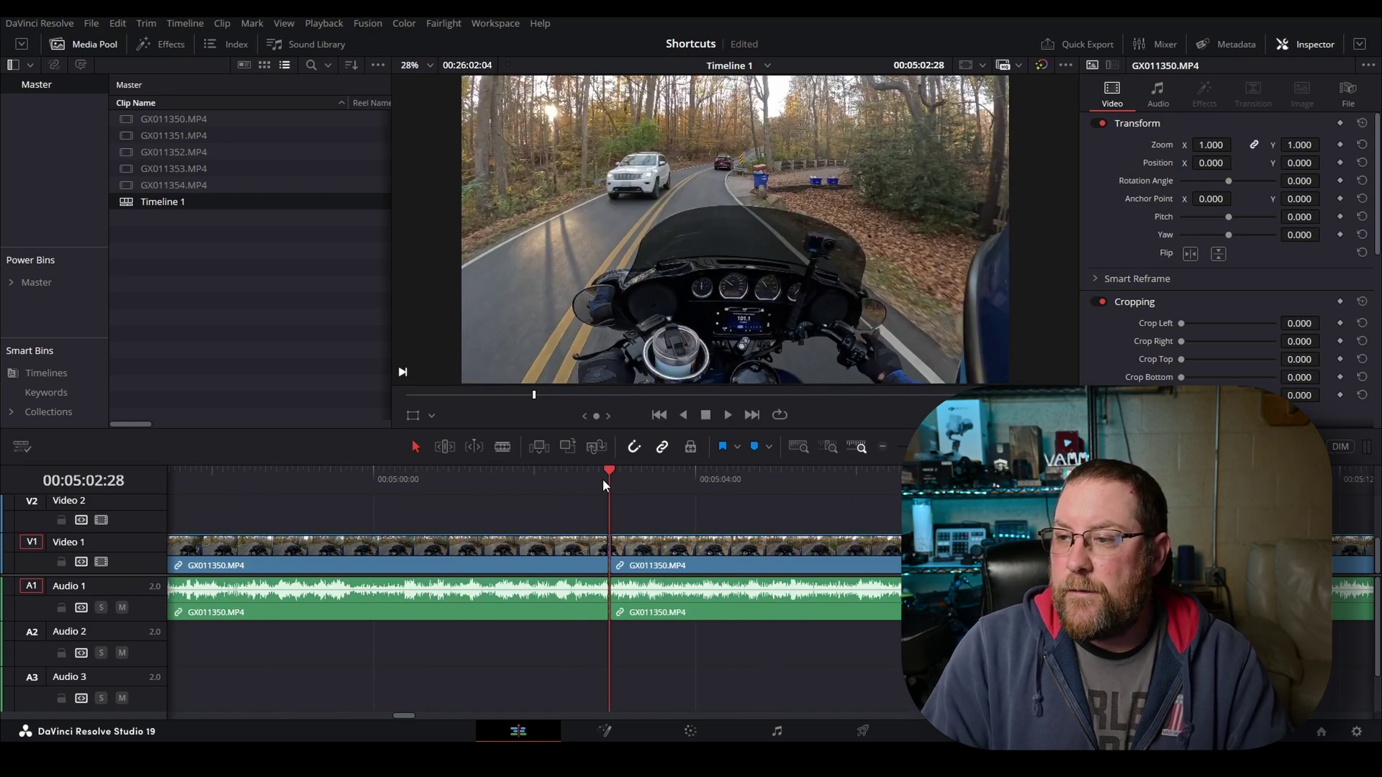
{"action": "key", "text": "space"}
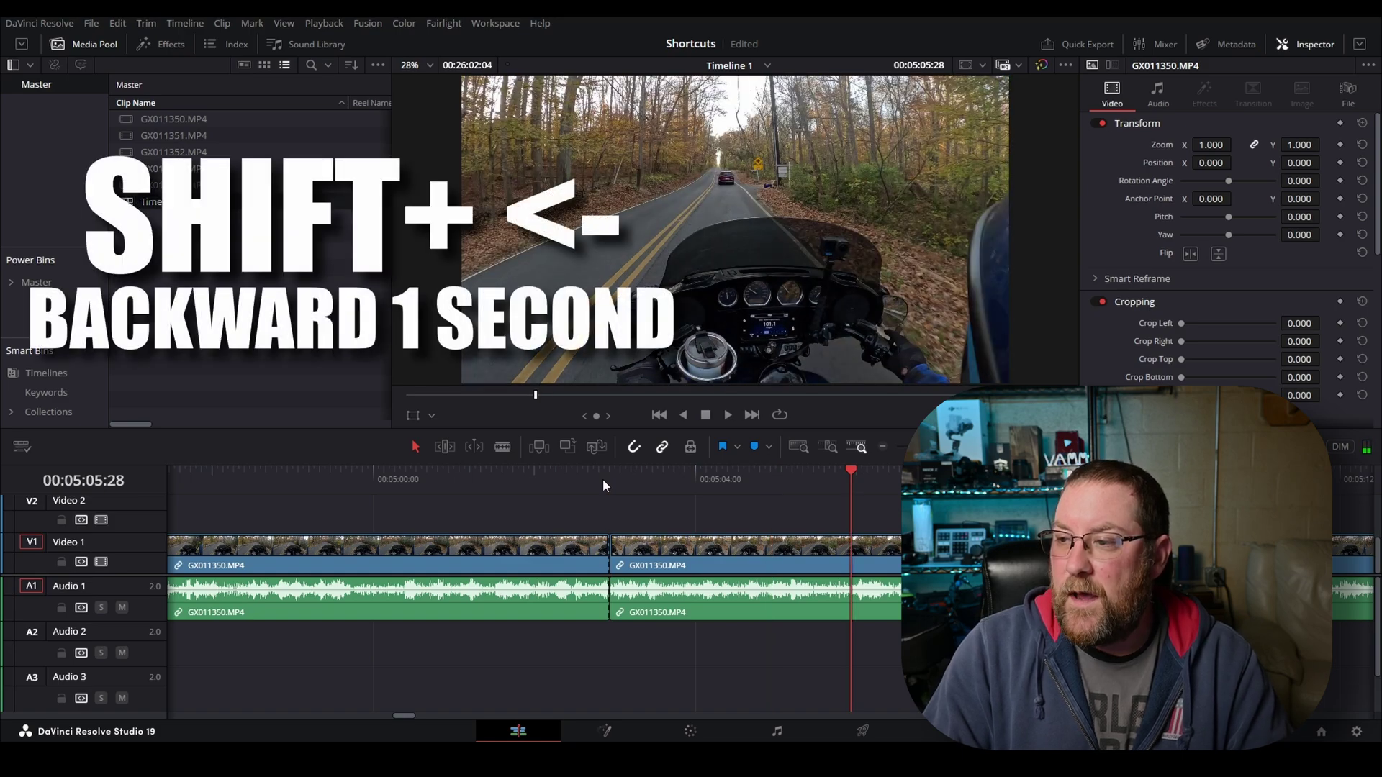
{"action": "key", "text": "shift+Left"}
{"action": "key", "text": "shift+Left"}
{"action": "key", "text": "shift+Left"}
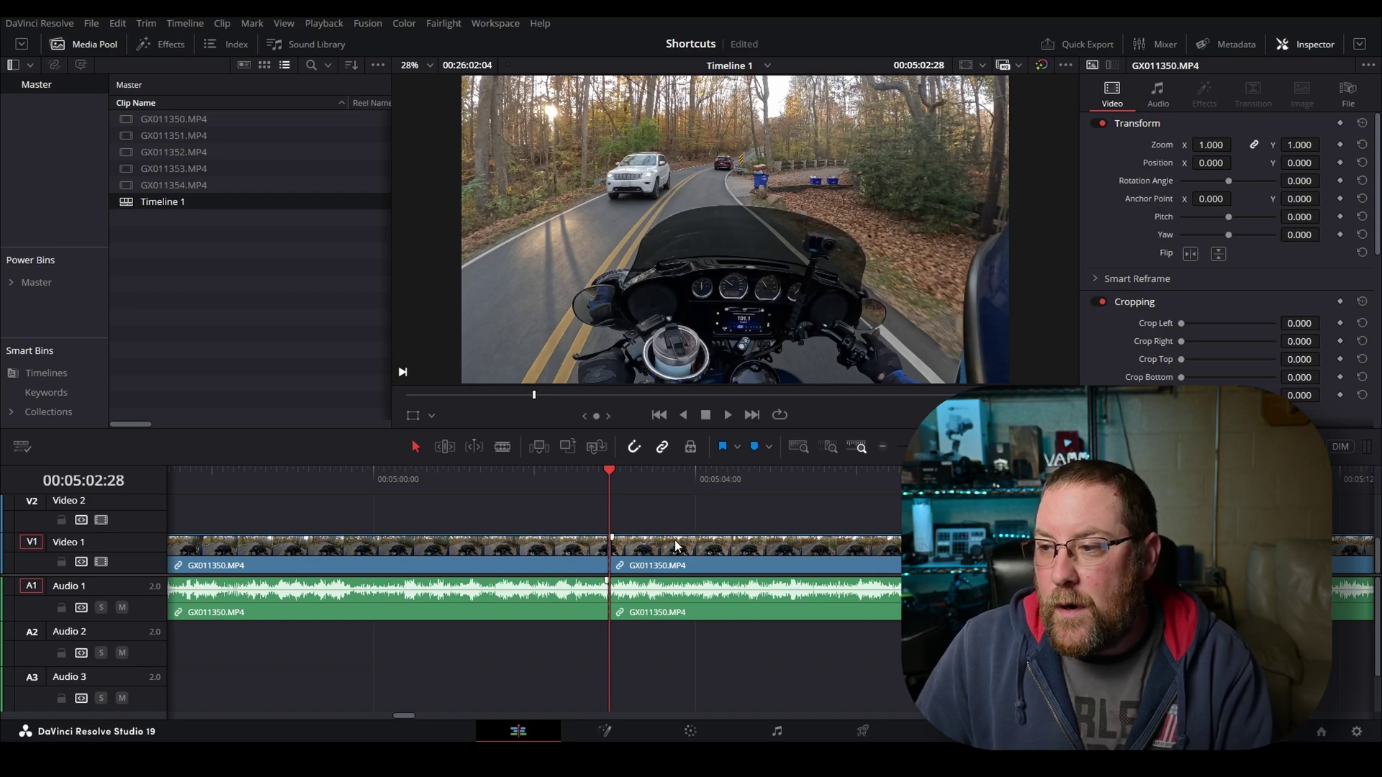
{"action": "left_click", "coordinate": [701, 553]}
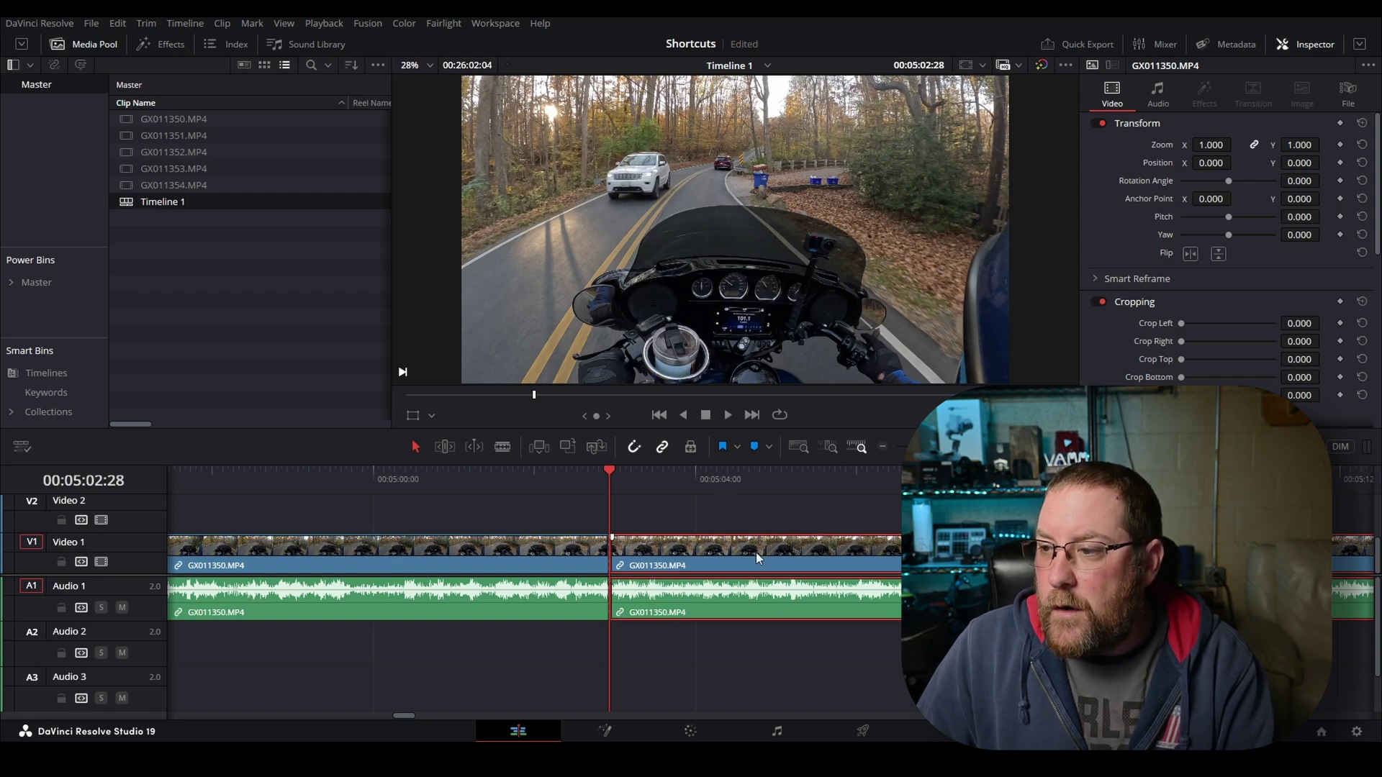
{"action": "left_click", "coordinate": [745, 508]}
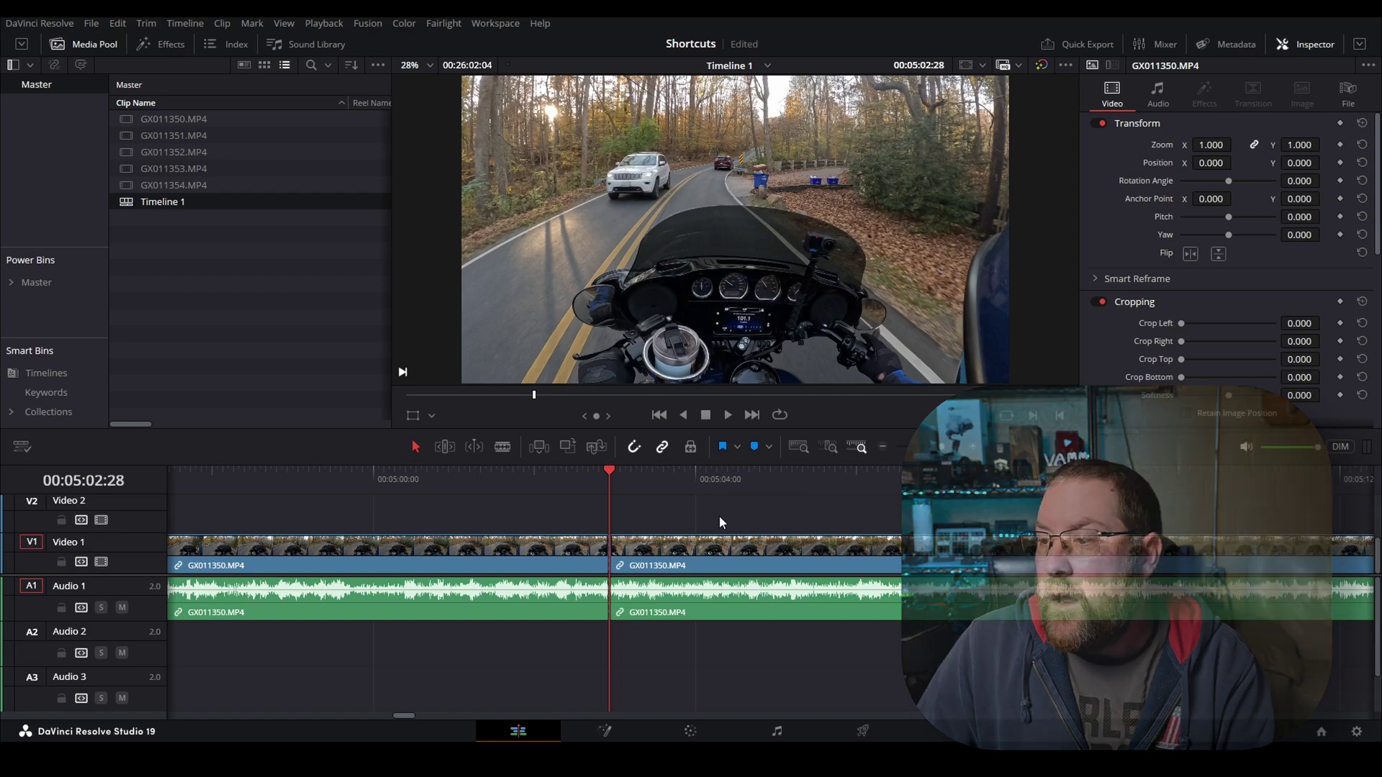
{"action": "left_click", "coordinate": [725, 555], "text": "alt"}
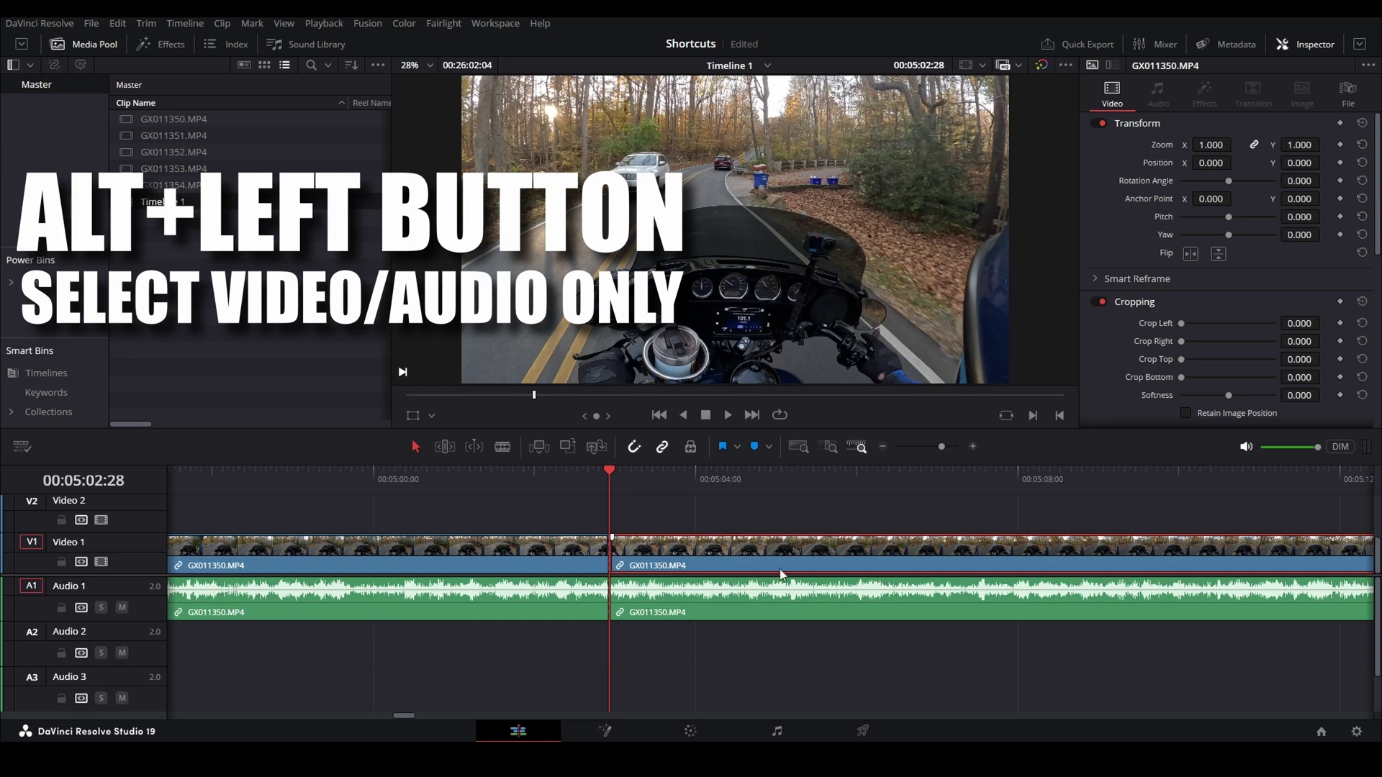
{"action": "left_click", "coordinate": [692, 609], "text": "alt"}
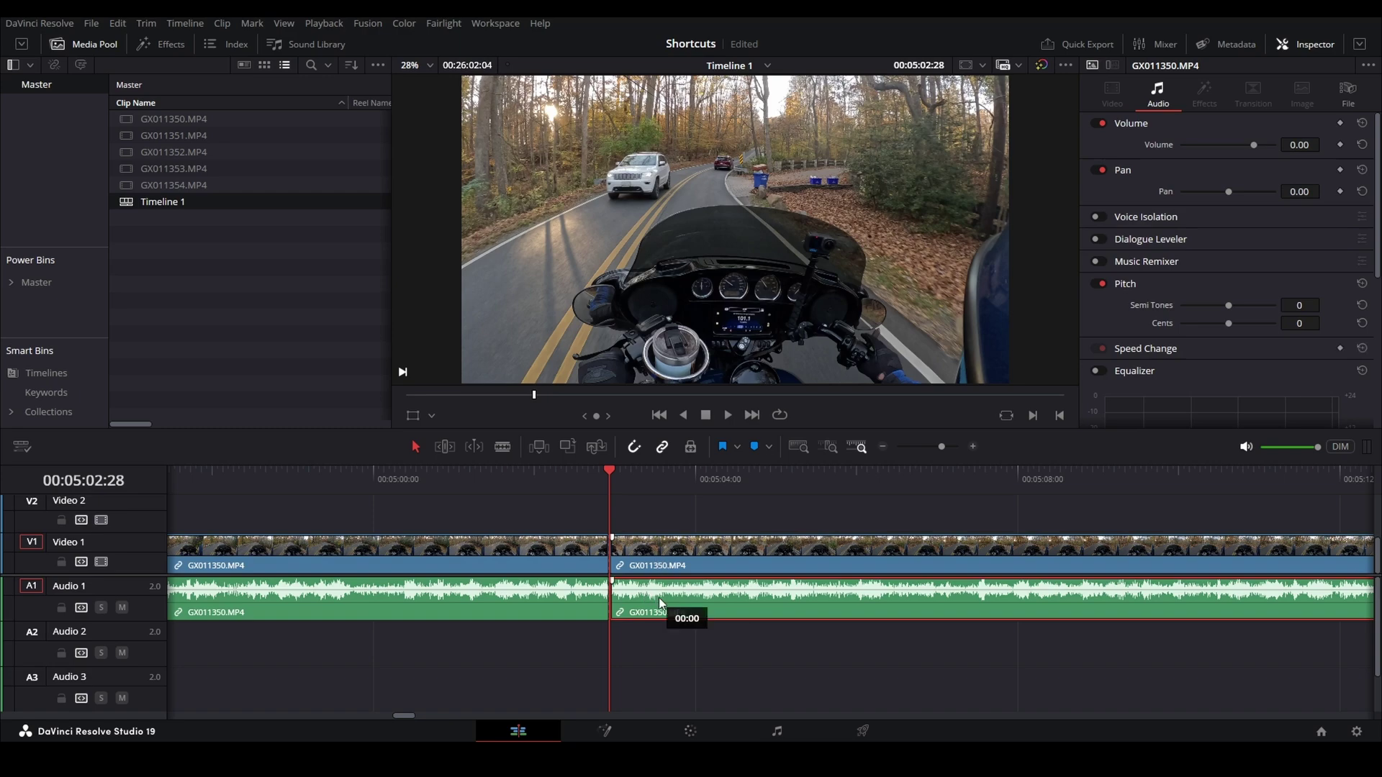
{"action": "left_click_drag", "start_coordinate": [622, 608], "coordinate": [810, 589]}
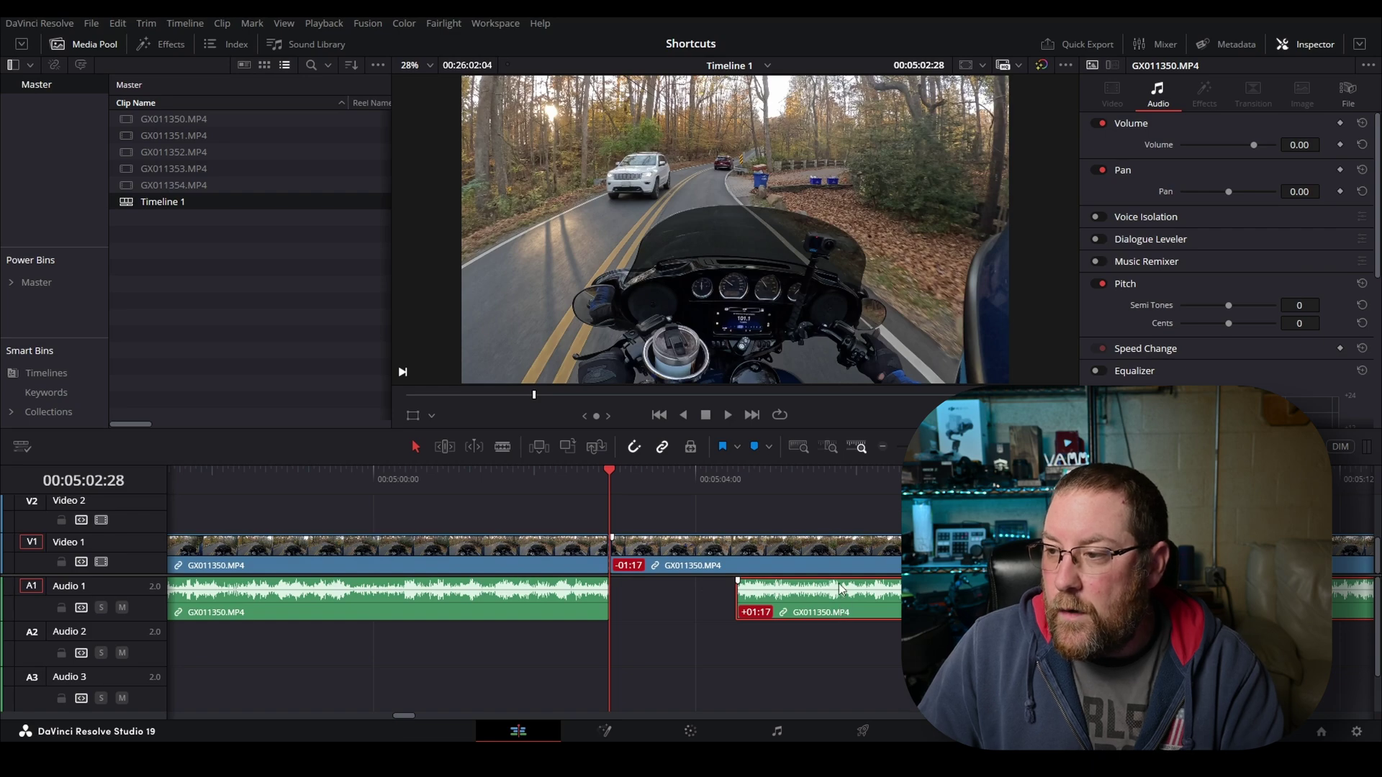
{"action": "left_click", "coordinate": [851, 552]}
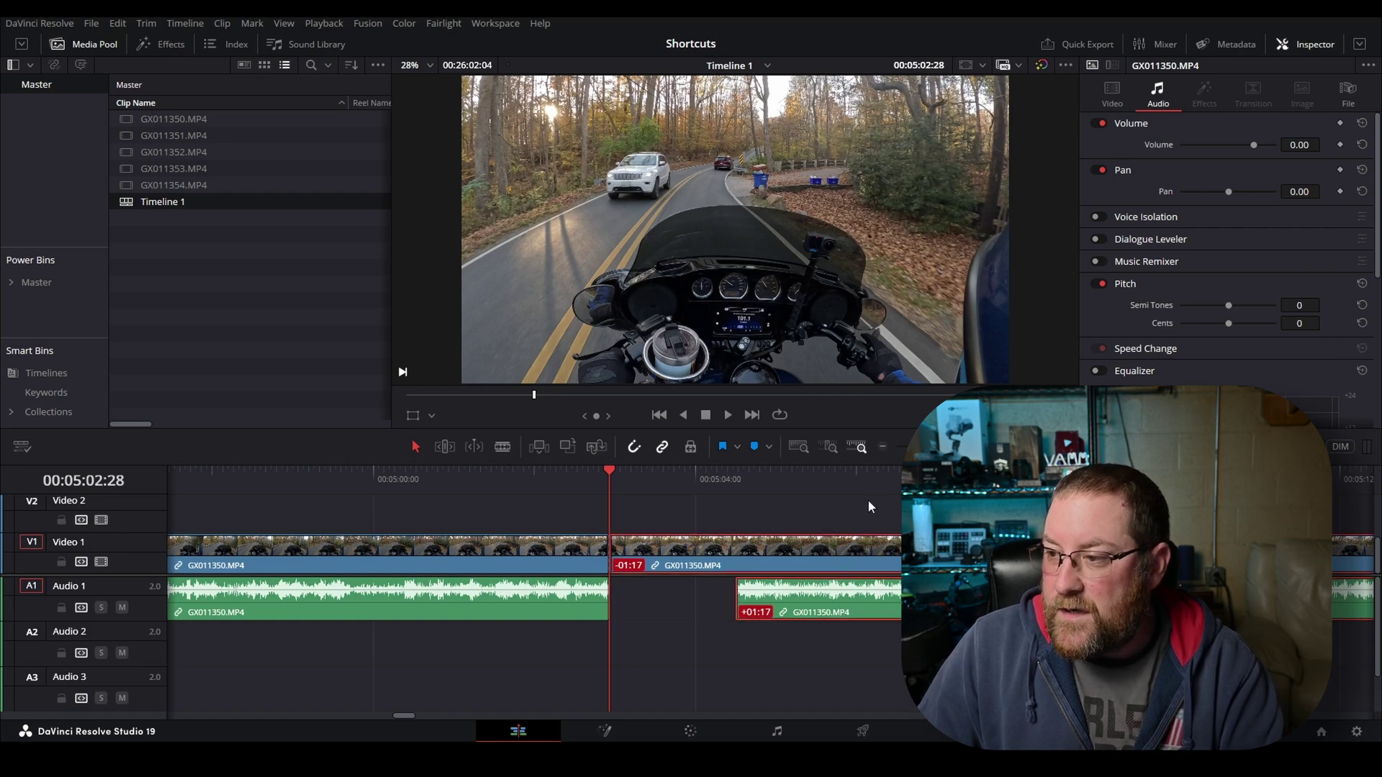
{"action": "left_click_drag", "start_coordinate": [894, 560], "coordinate": [825, 560]}
{"action": "key", "text": "ctrl+z"}
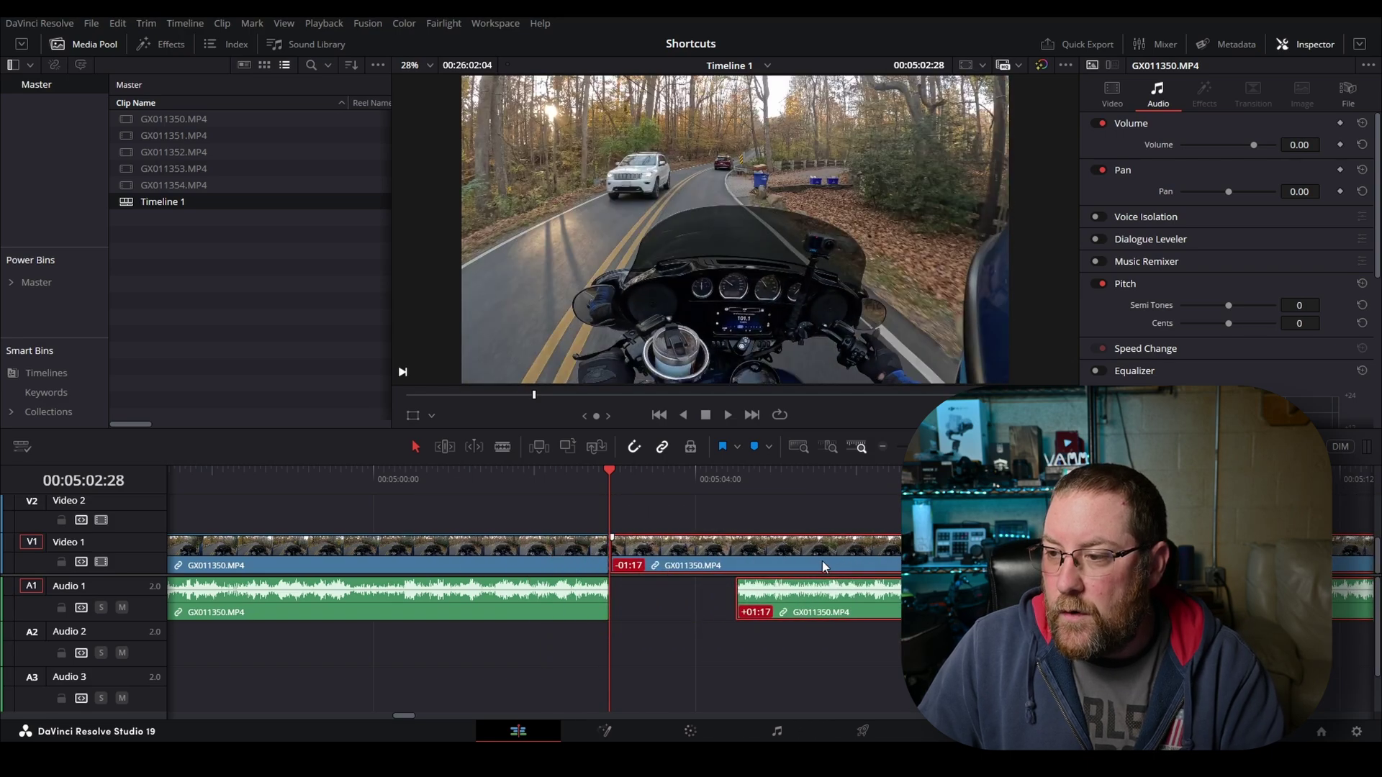
{"action": "left_click", "coordinate": [806, 603], "text": "alt"}
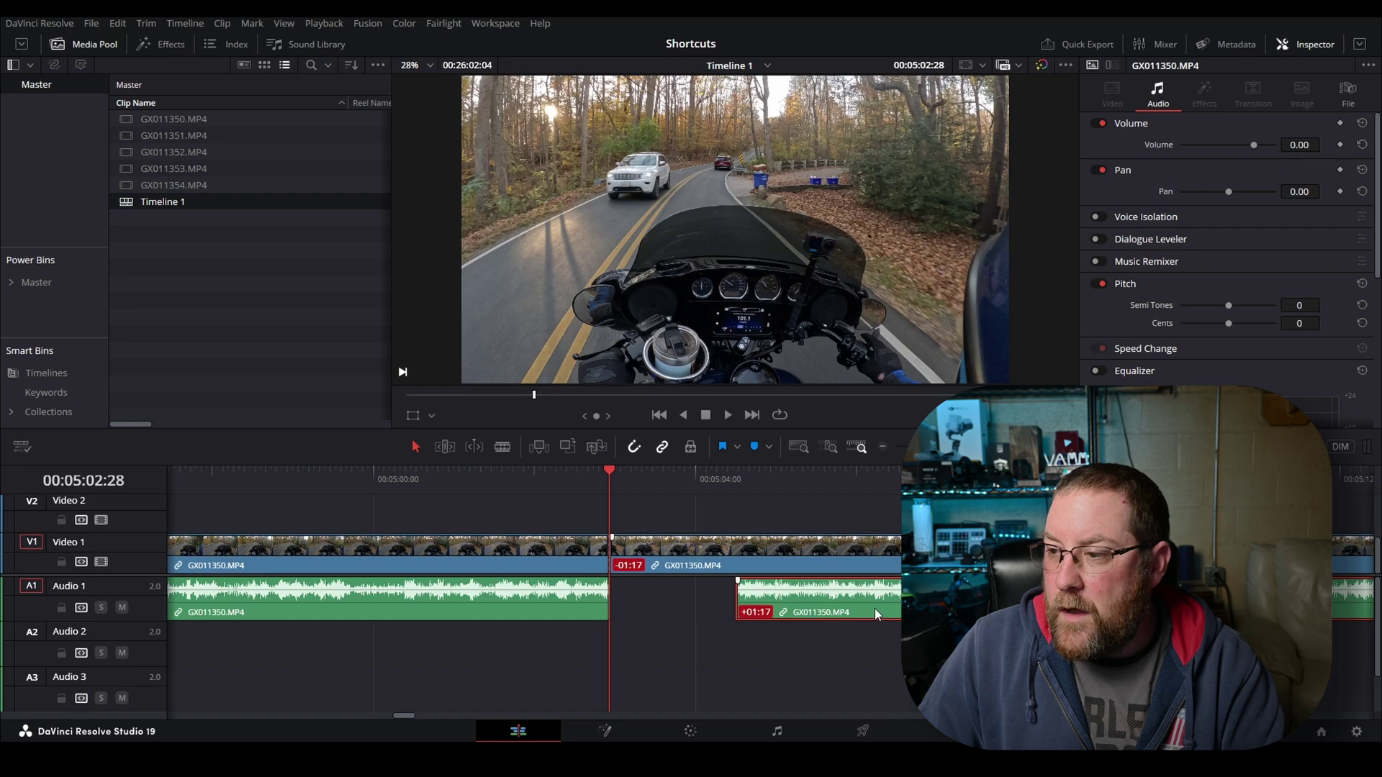
{"action": "left_click_drag", "start_coordinate": [874, 612], "coordinate": [750, 607]}
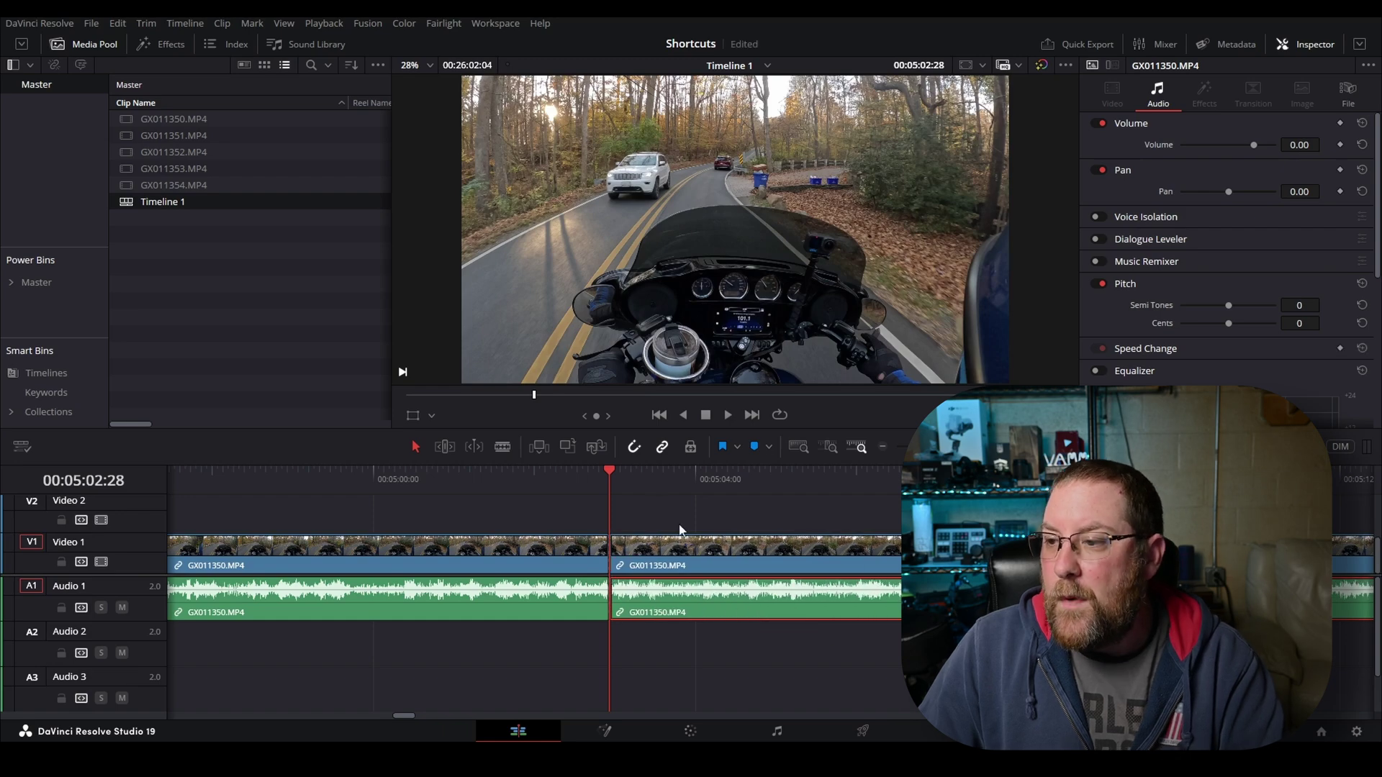
{"action": "left_click", "coordinate": [667, 539]}
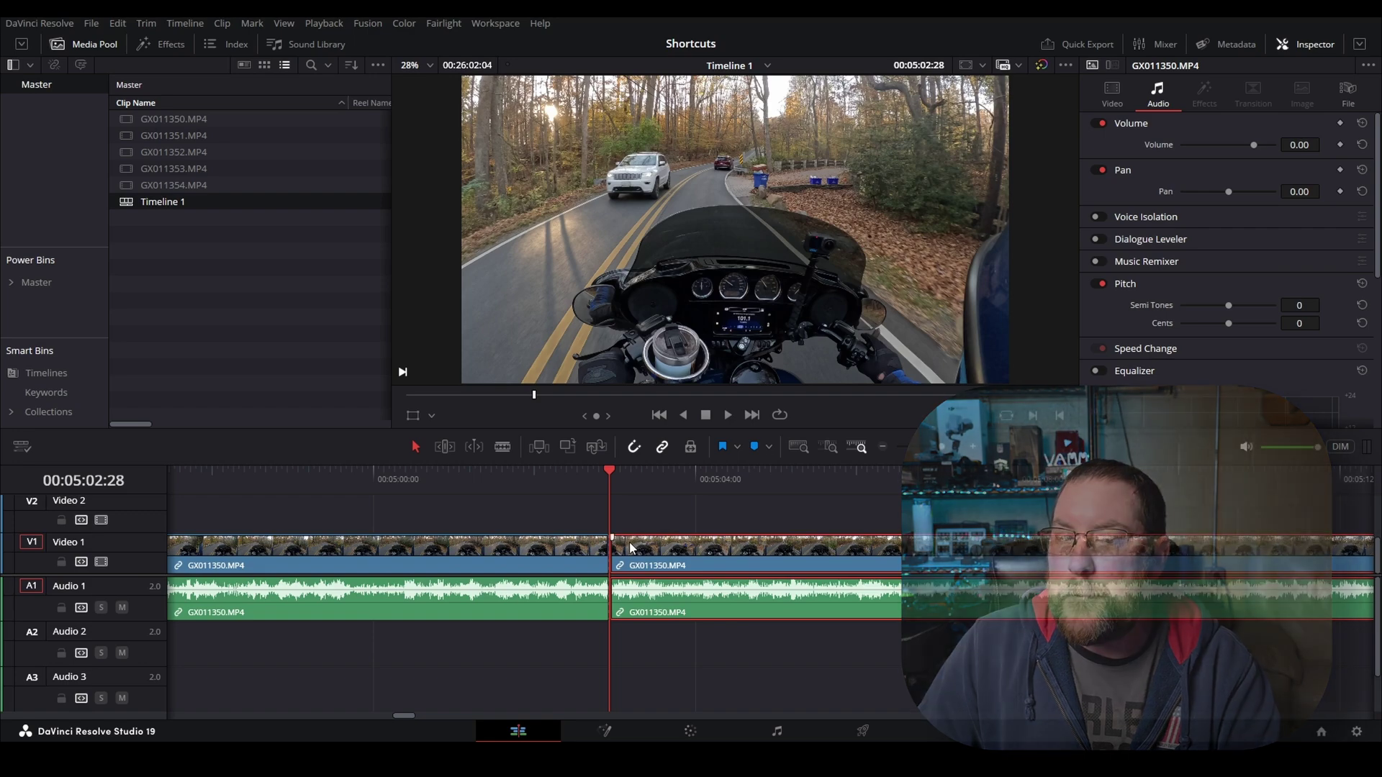
{"action": "right_click", "coordinate": [737, 562]}
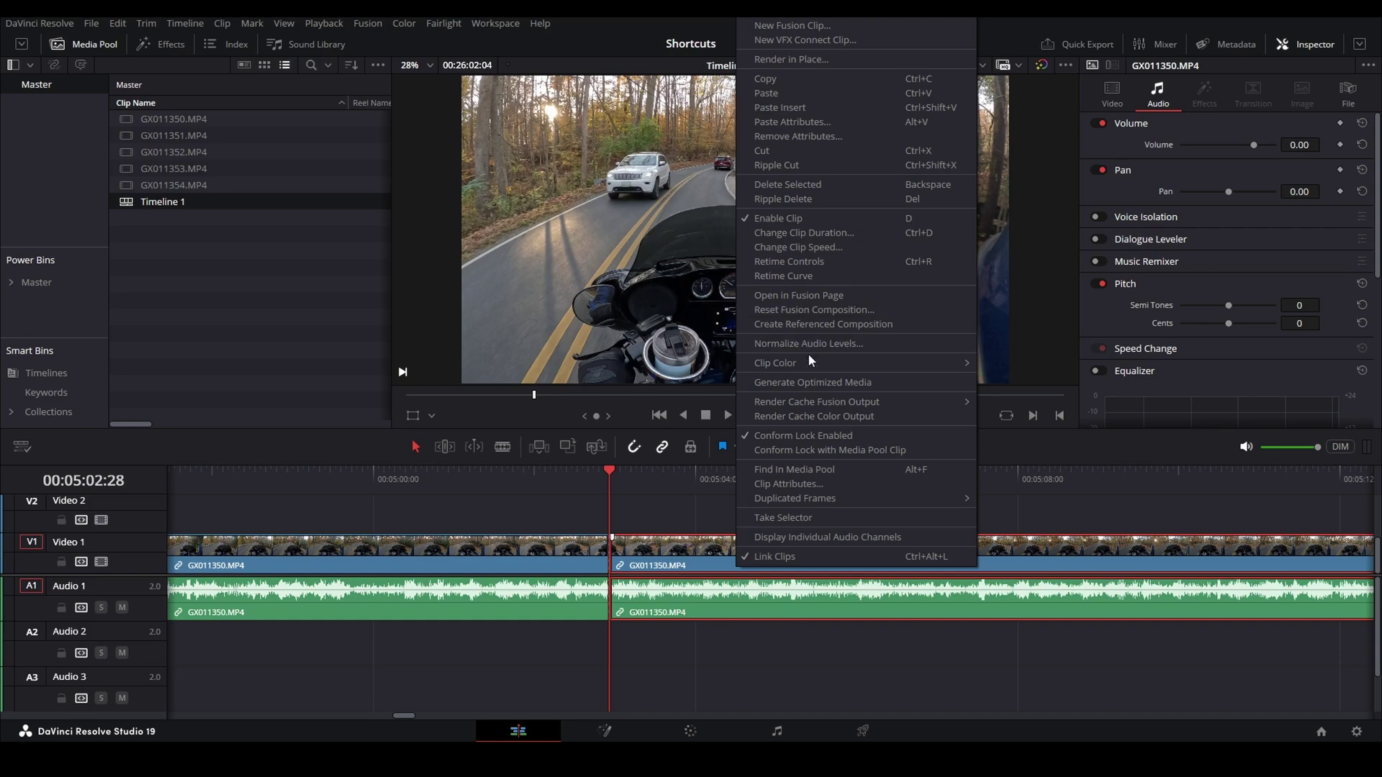
{"action": "mouse_move", "coordinate": [817, 366]}
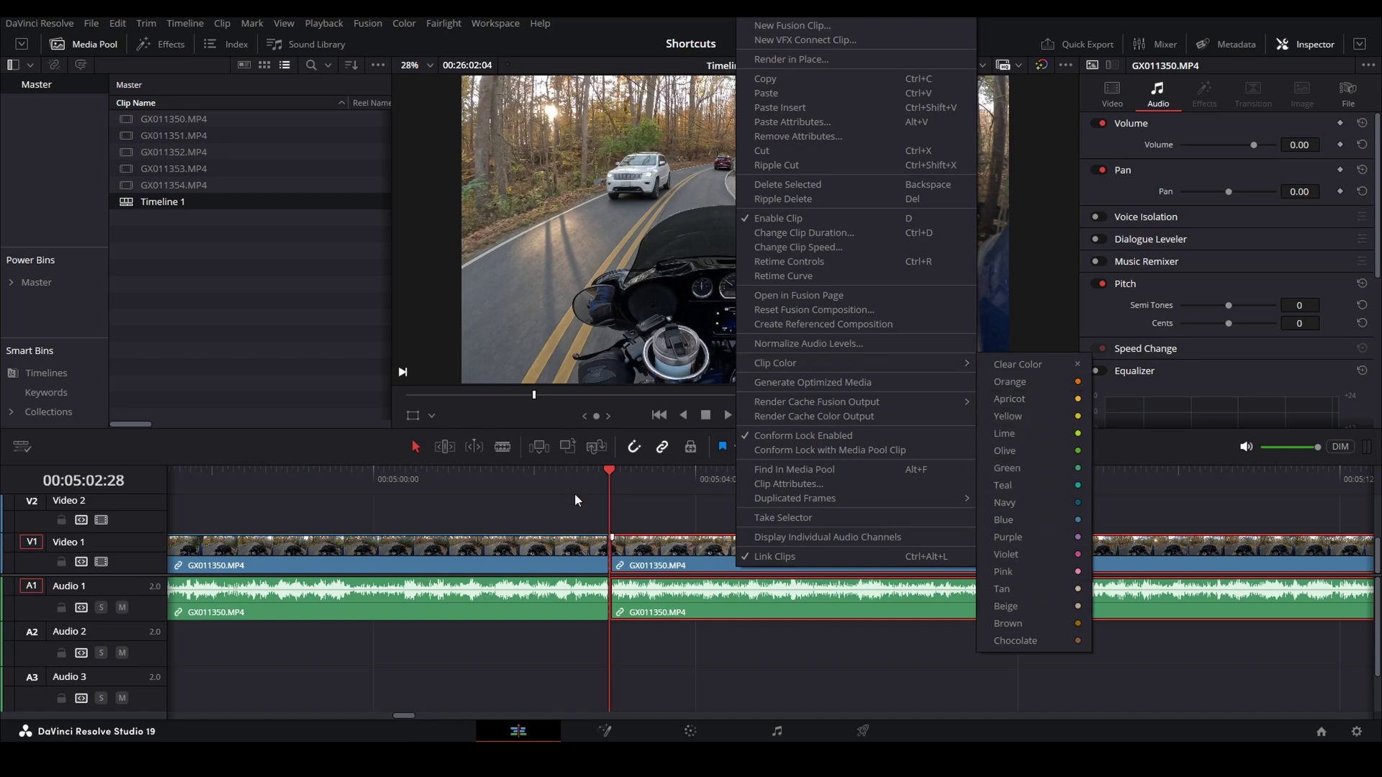
{"action": "left_click", "coordinate": [671, 512]}
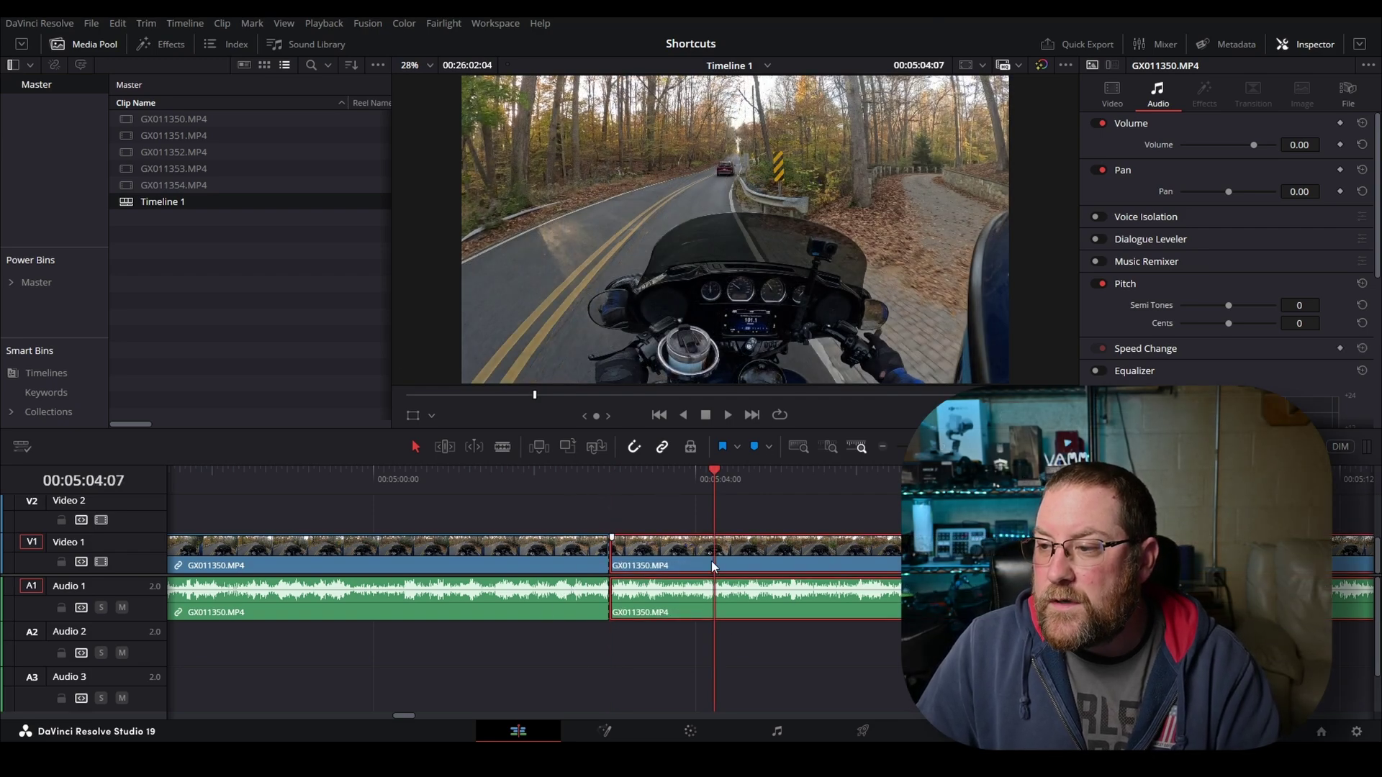
{"action": "left_click", "coordinate": [753, 524]}
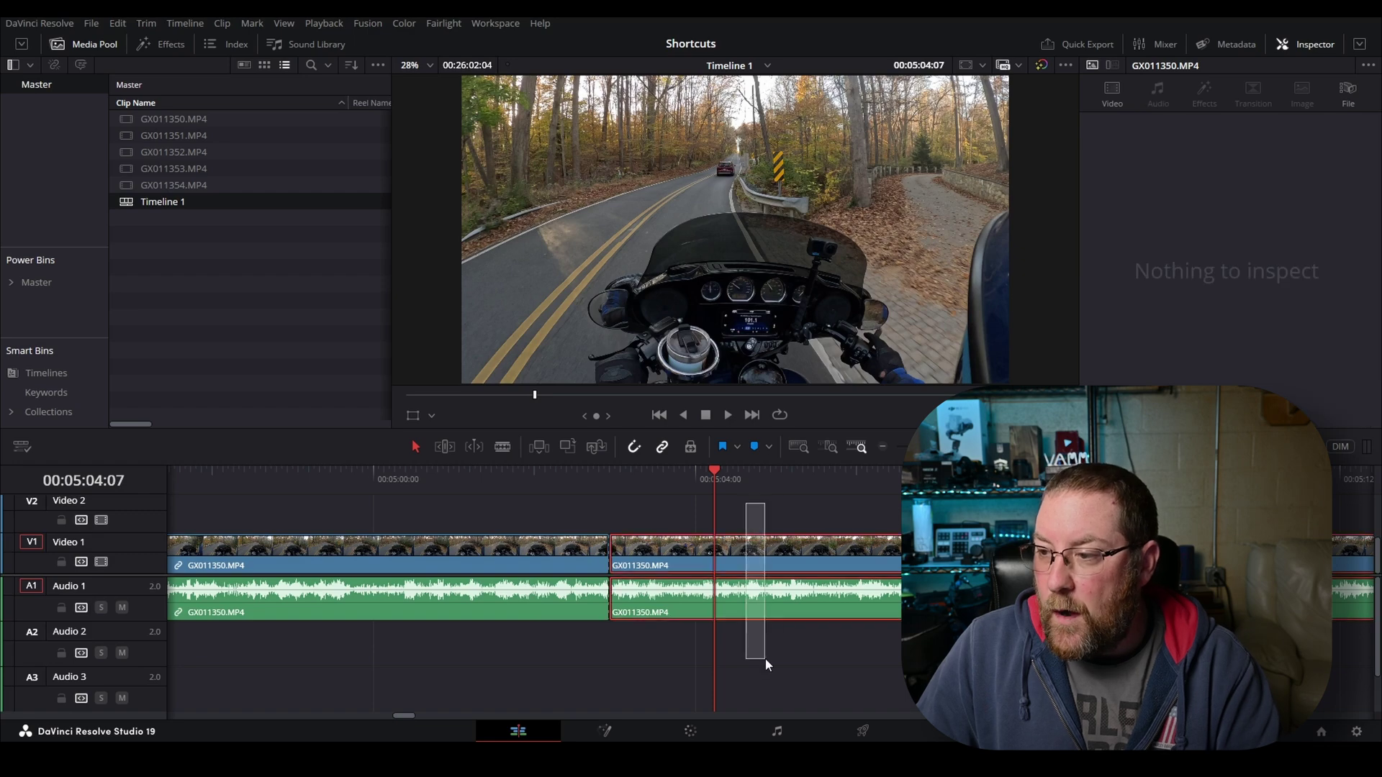
{"action": "left_click", "coordinate": [791, 608]}
Select the right GX011350 clip's video and audio and join them with Link Clips
{"action": "left_click_drag", "start_coordinate": [741, 515], "coordinate": [800, 667]}
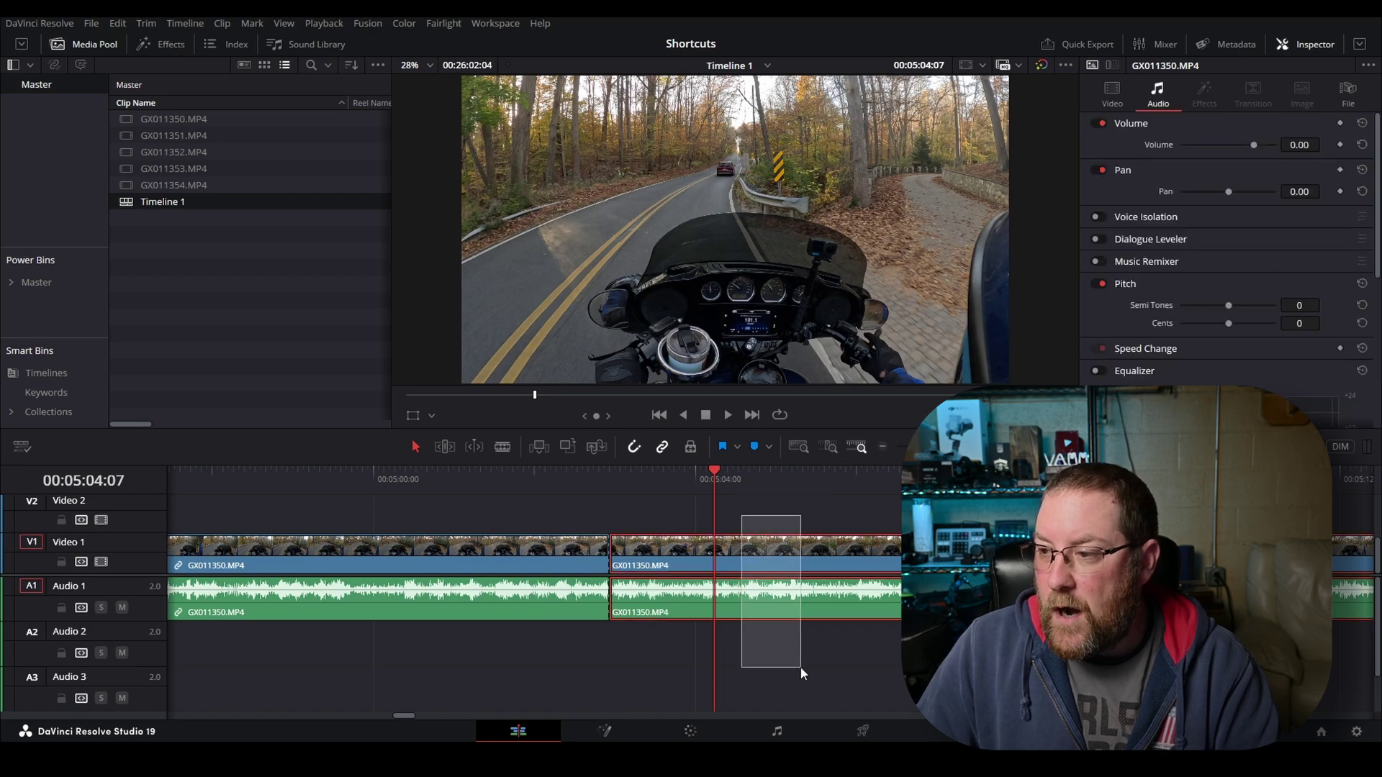
{"action": "right_click", "coordinate": [748, 564]}
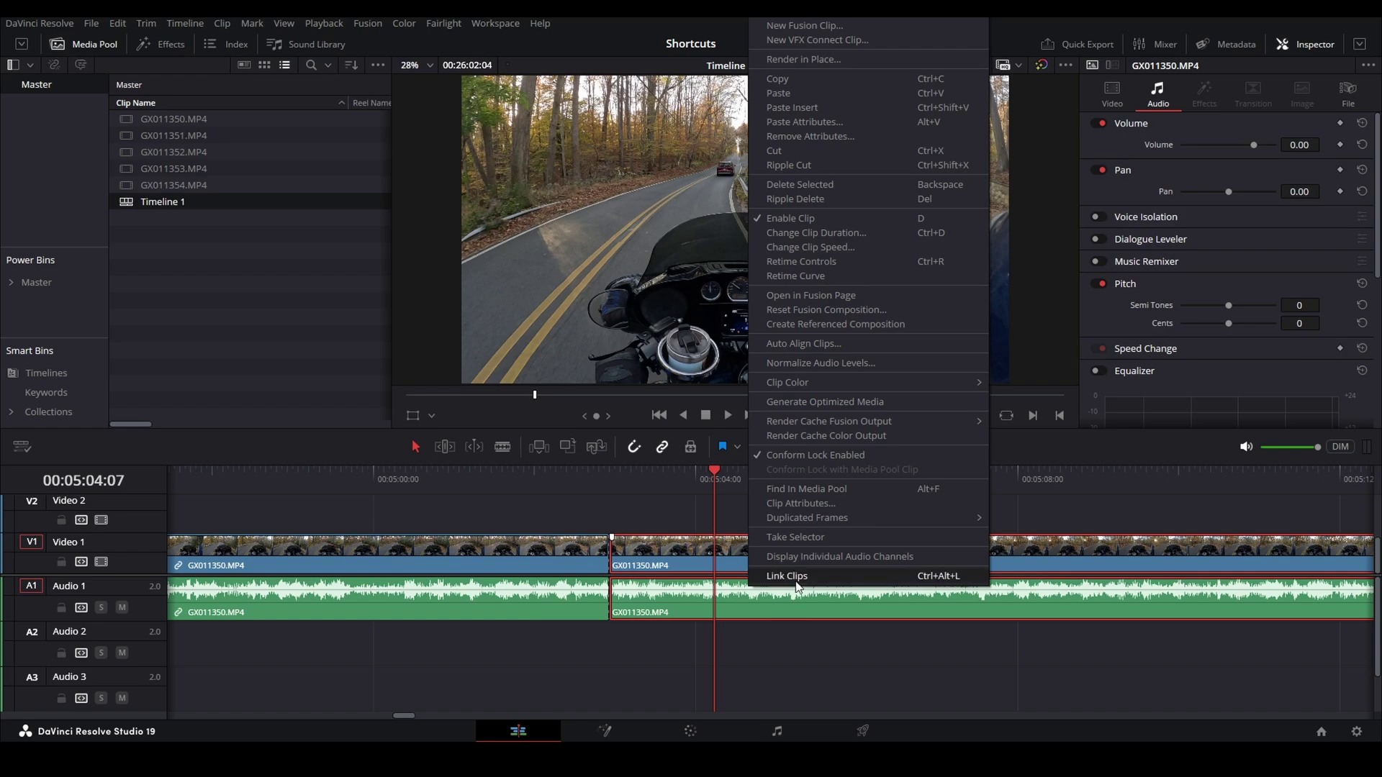
{"action": "left_click", "coordinate": [846, 583]}
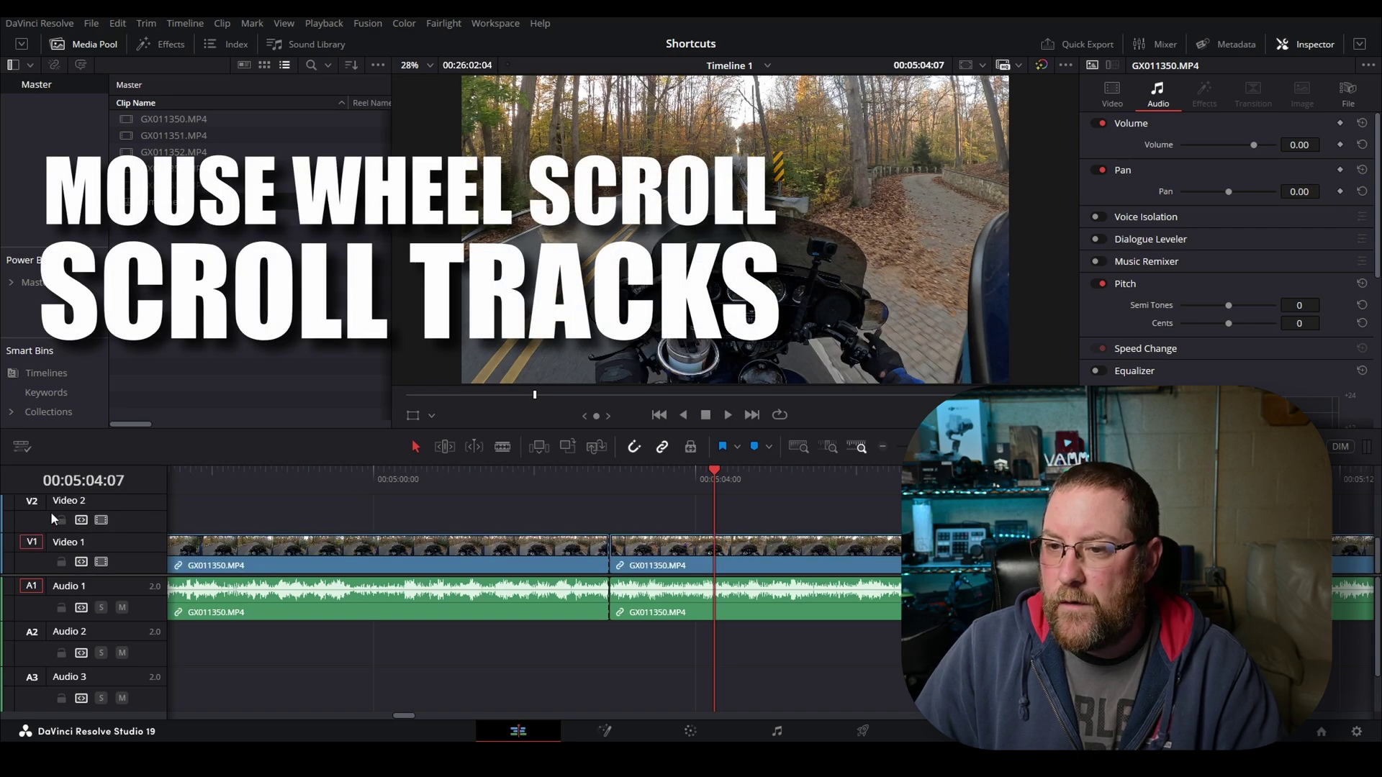
Nudge the timeline track stack down so the Video 1 and Audio 1 clips sit lower
{"action": "scroll", "coordinate": [101, 639], "scroll_direction": "down", "scroll_amount": 1}
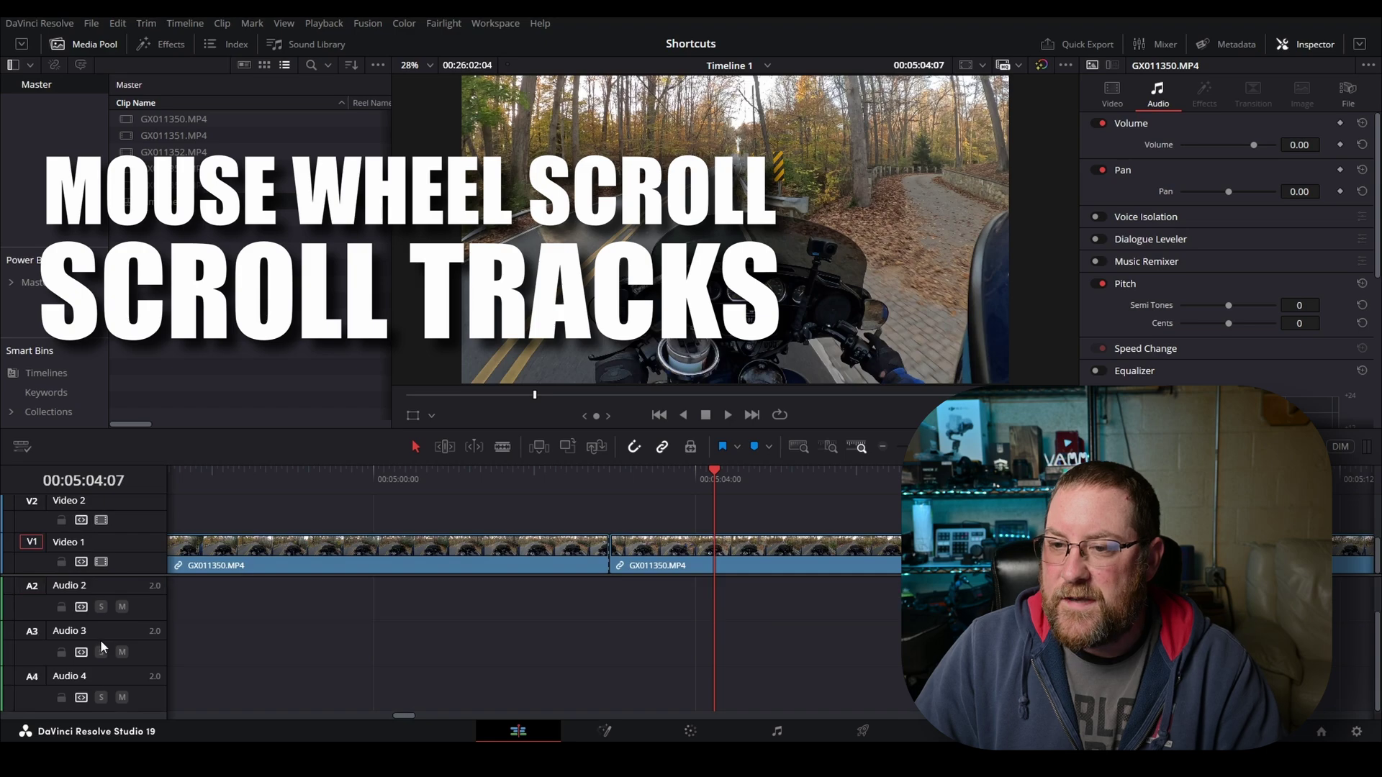
{"action": "scroll", "coordinate": [100, 646], "scroll_direction": "up", "scroll_amount": 1}
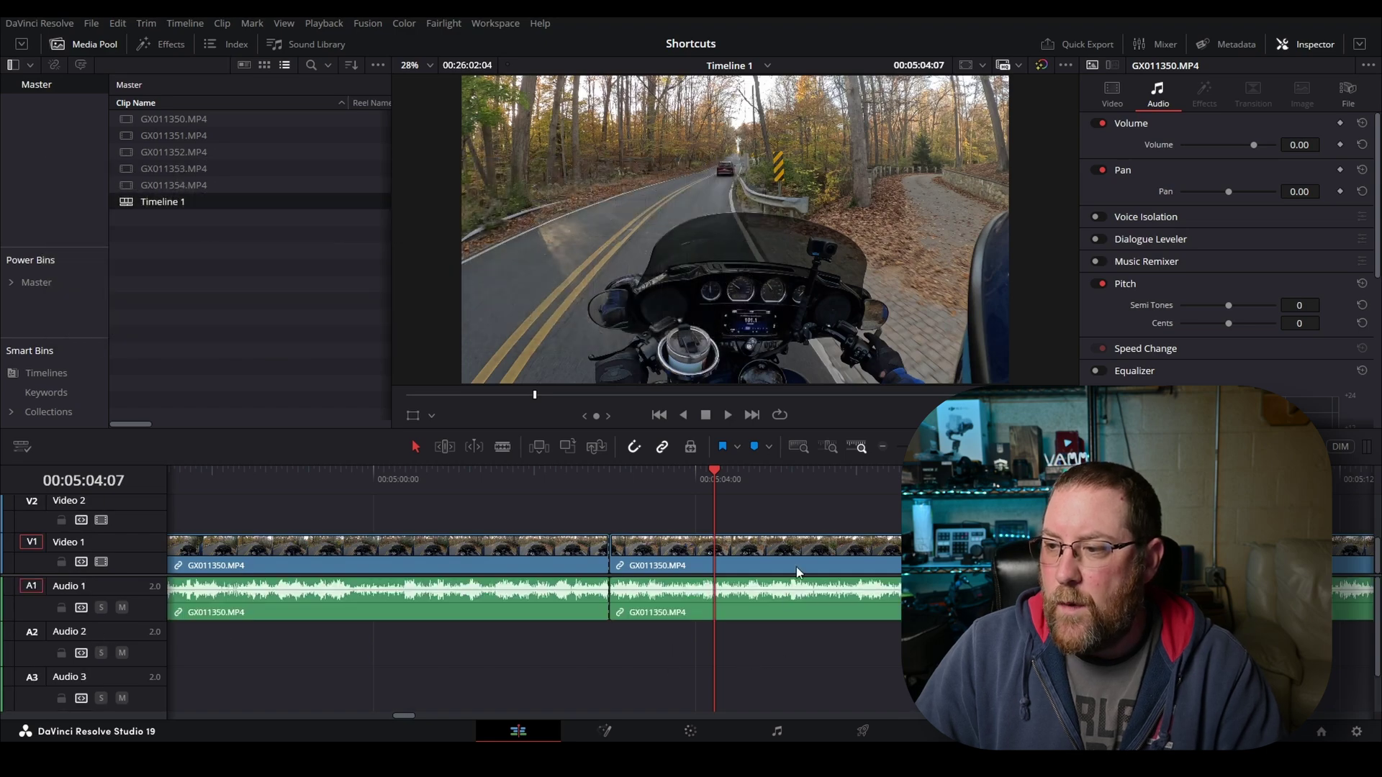
{"action": "scroll", "coordinate": [797, 504], "scroll_direction": "down", "scroll_amount": 1}
{"action": "scroll", "coordinate": [797, 504], "scroll_direction": "up", "scroll_amount": 1}
{"action": "scroll", "coordinate": [797, 509], "scroll_direction": "down", "scroll_amount": 1}
{"action": "scroll", "coordinate": [798, 509], "scroll_direction": "up", "scroll_amount": 1}
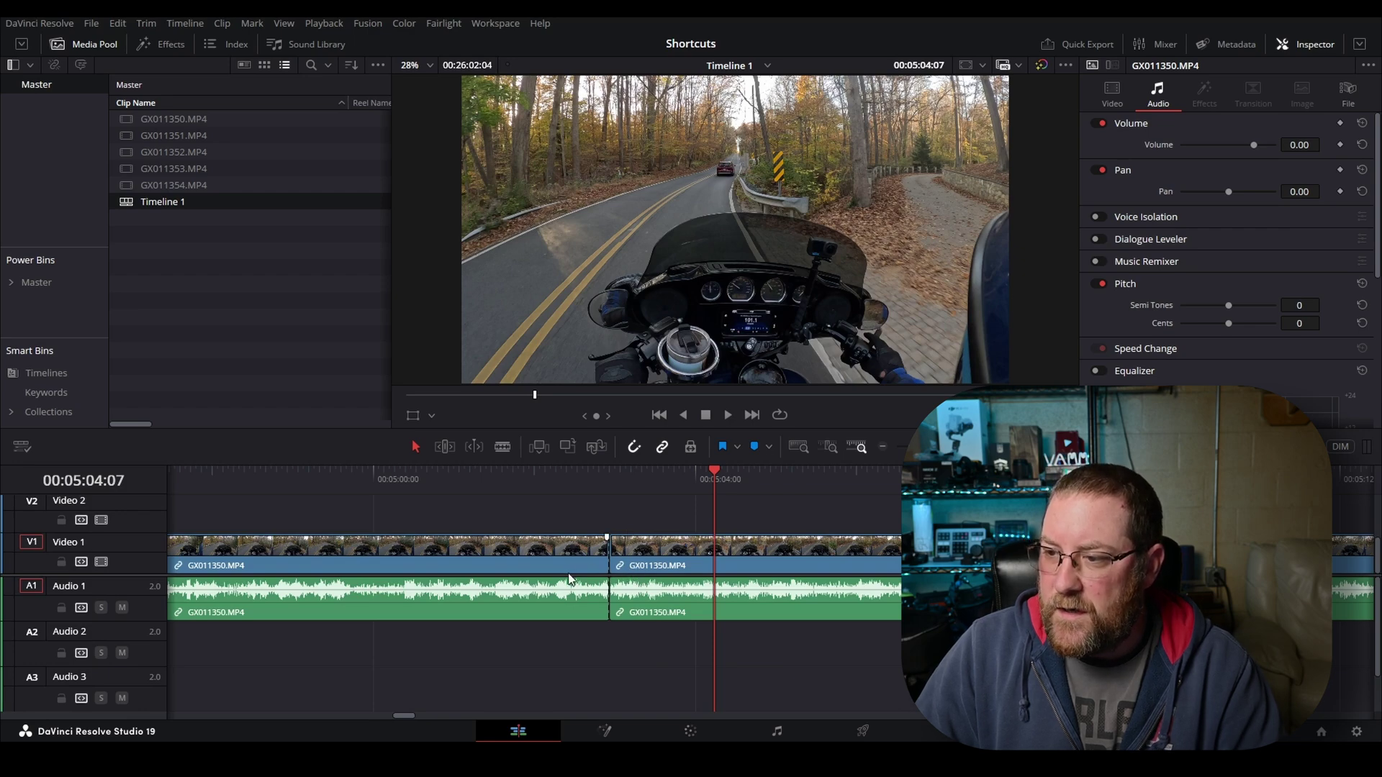
{"action": "mouse_move", "coordinate": [568, 574]}
{"action": "left_mouse_down"}
{"action": "mouse_move", "coordinate": [565, 507]}
{"action": "mouse_move", "coordinate": [576, 650]}
{"action": "mouse_move", "coordinate": [579, 586]}
{"action": "left_mouse_up"}
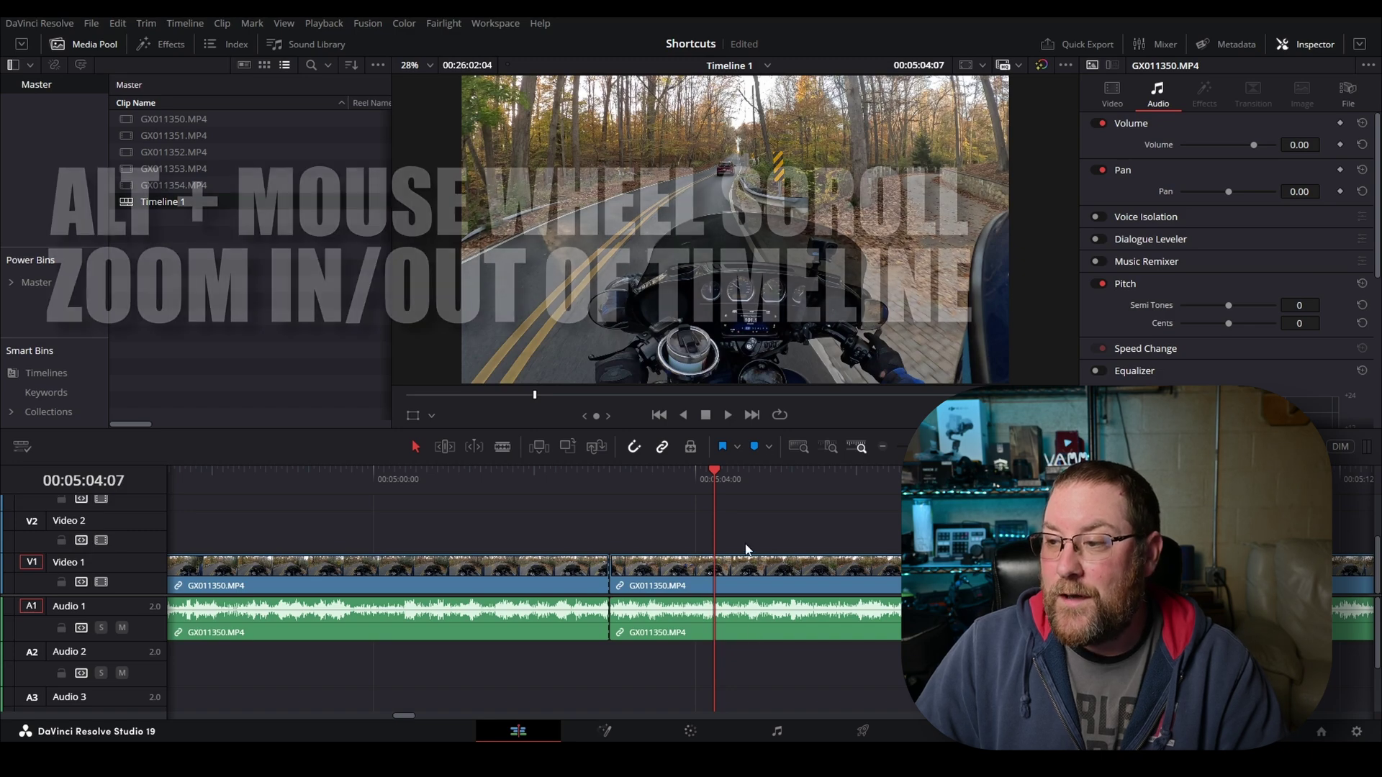
Zoom the timeline and move the playhead to about 12:02, then to 00:20:53:01
{"action": "scroll", "coordinate": [745, 534], "scroll_direction": "down", "scroll_amount": 10}
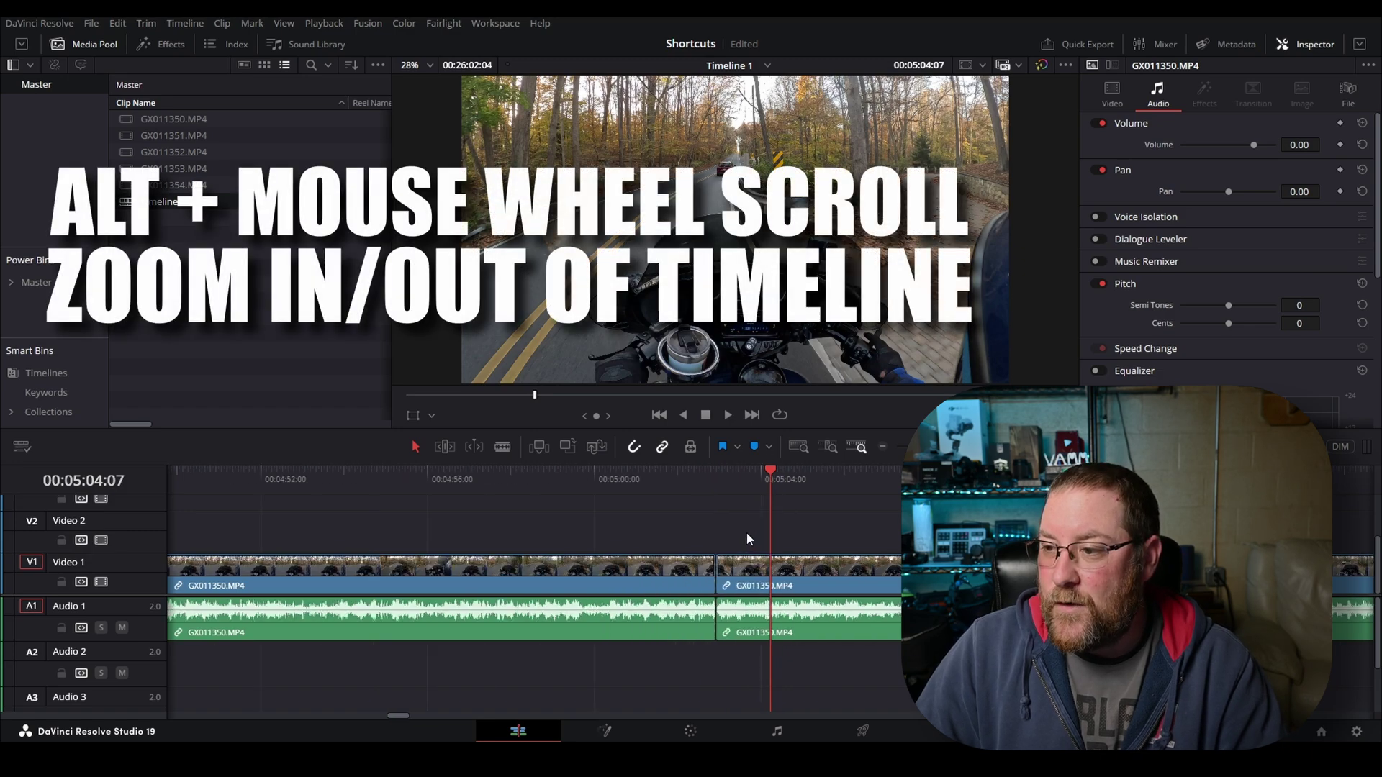
{"action": "scroll", "coordinate": [741, 536], "scroll_direction": "down", "scroll_amount": 10}
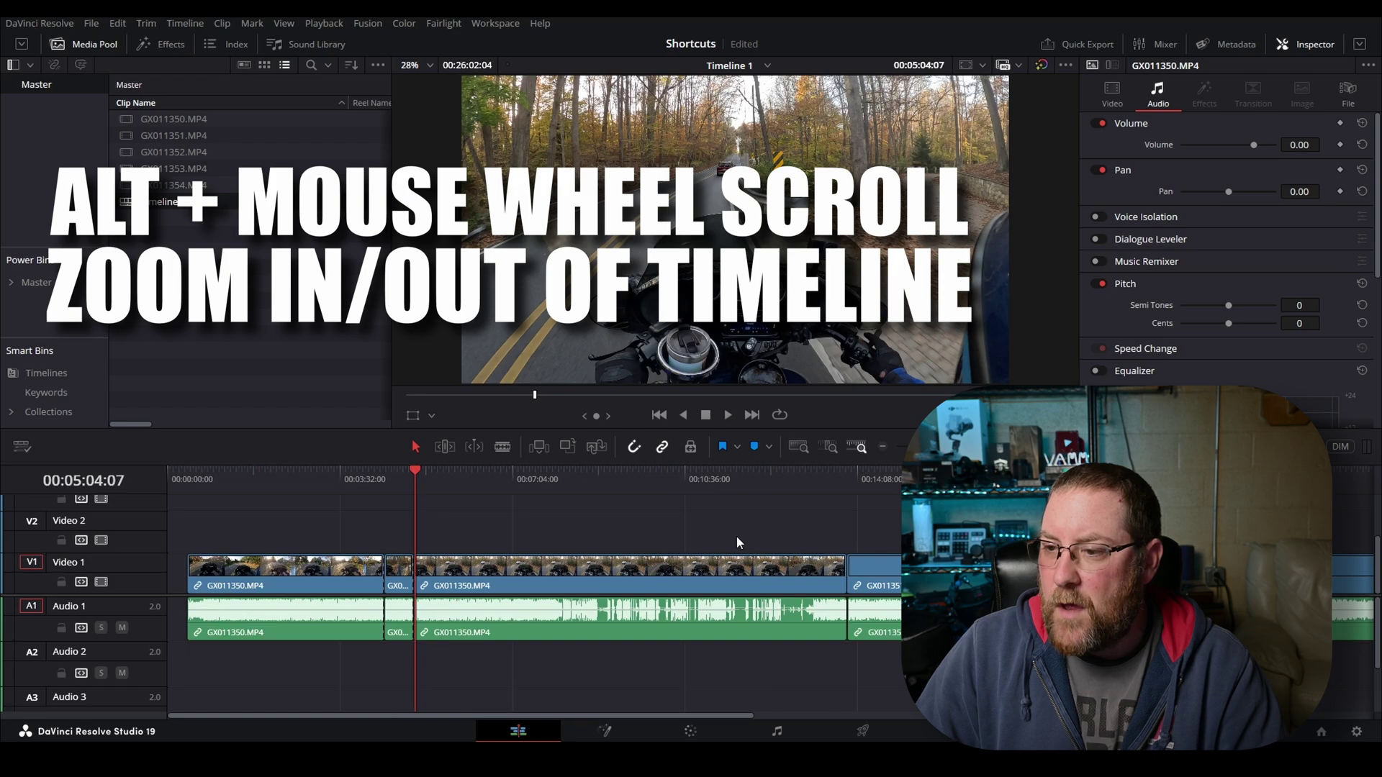
{"action": "scroll", "coordinate": [236, 587], "scroll_direction": "up", "scroll_amount": 10}
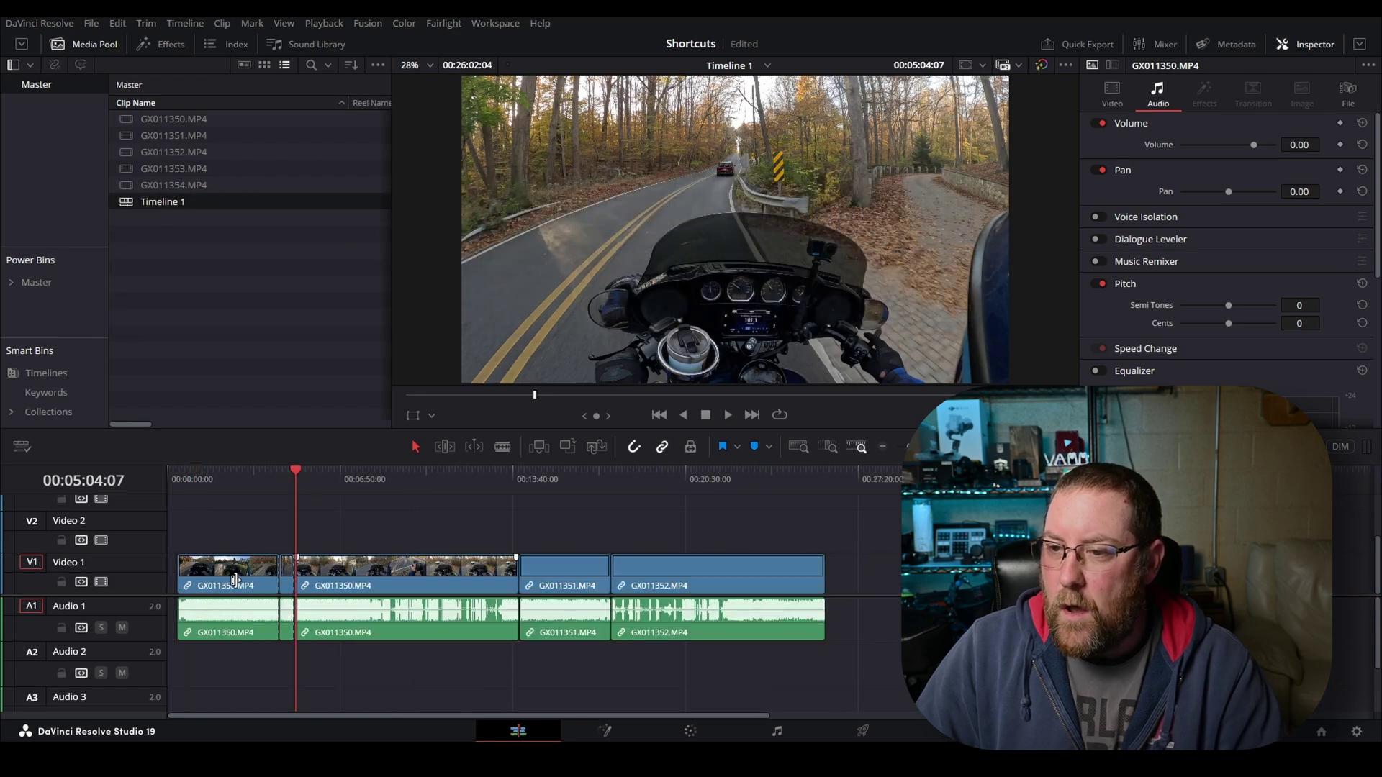
{"action": "scroll", "coordinate": [236, 578], "scroll_direction": "down", "scroll_amount": 10}
{"action": "scroll", "coordinate": [236, 579], "scroll_direction": "up", "scroll_amount": 8}
{"action": "left_click", "coordinate": [682, 481]}
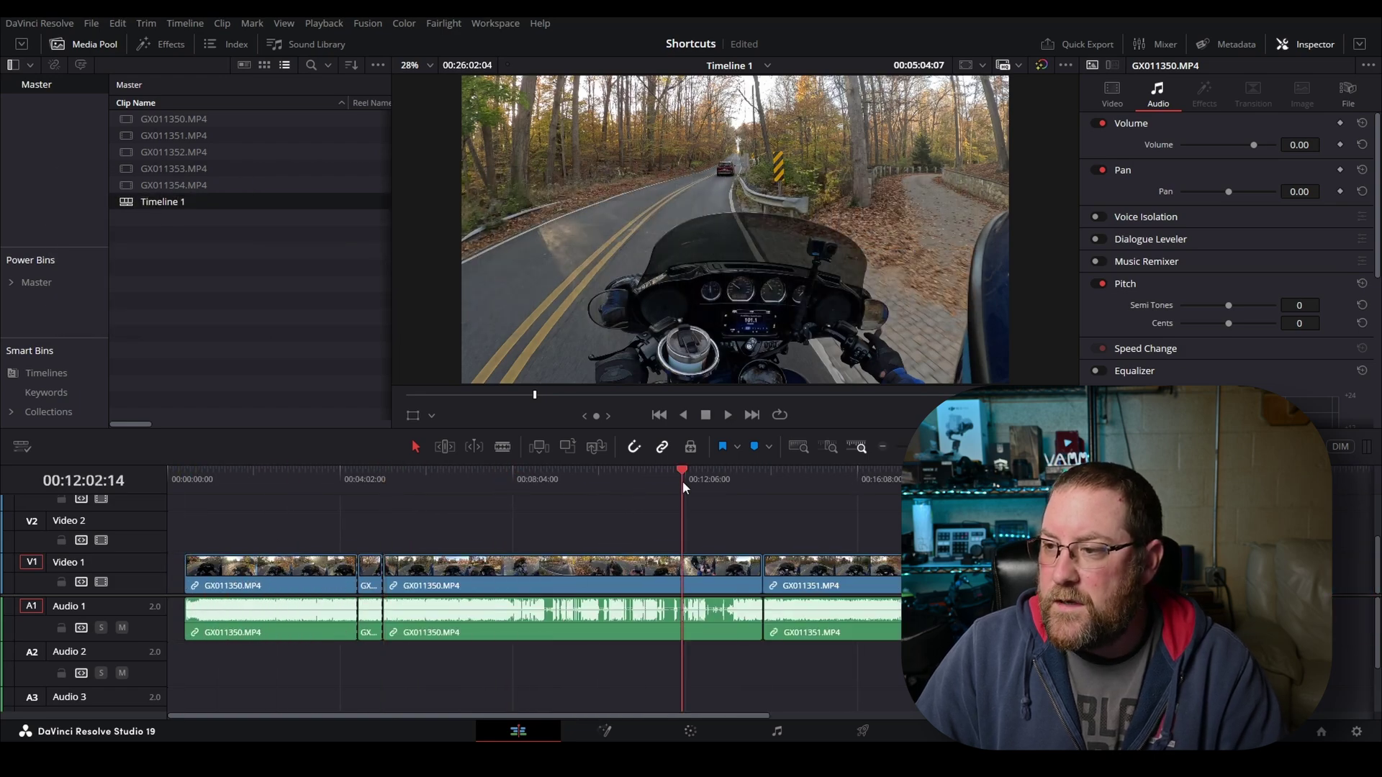
{"action": "scroll", "coordinate": [676, 568], "scroll_direction": "up", "scroll_amount": 5}
{"action": "scroll", "coordinate": [667, 563], "scroll_direction": "down", "scroll_amount": 5}
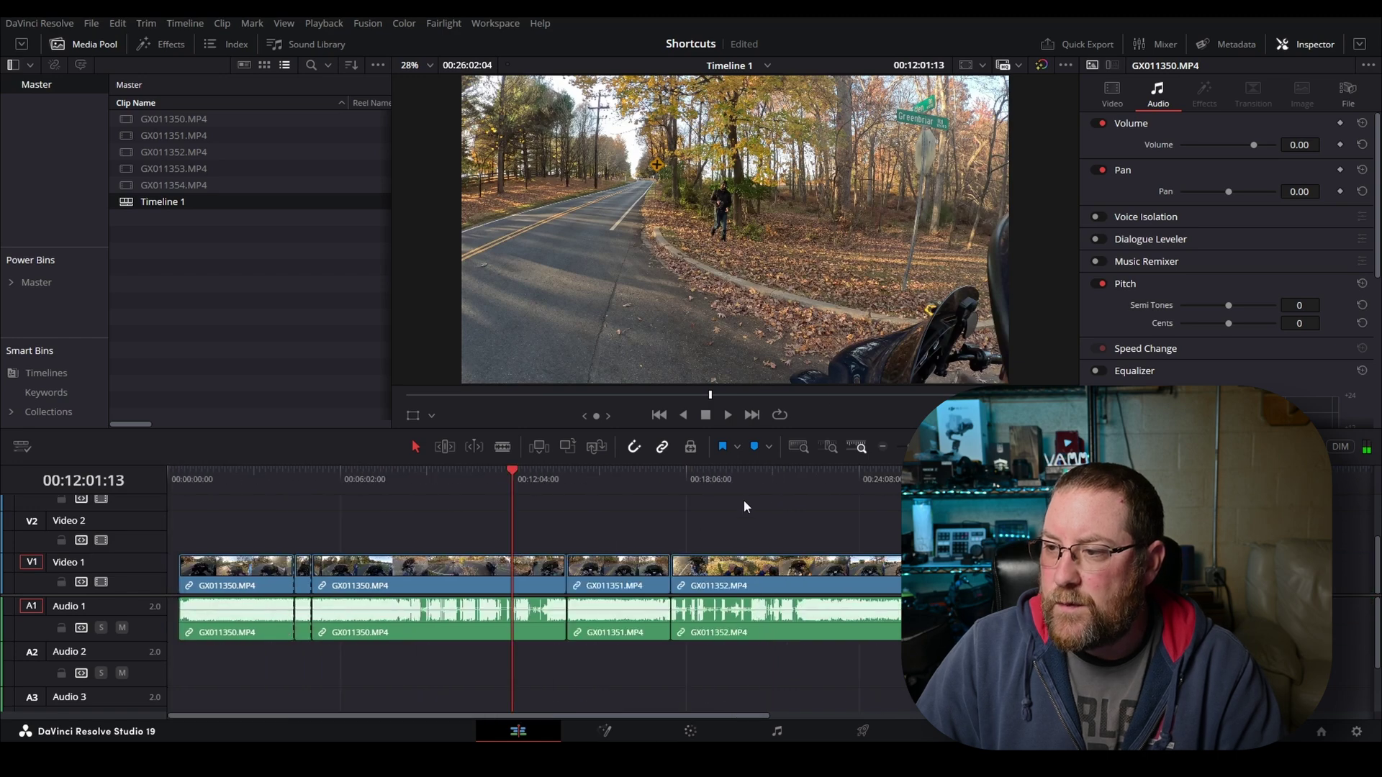
{"action": "left_click", "coordinate": [765, 486]}
Zoom back out and park the playhead at 00:00:24:10
{"action": "scroll", "coordinate": [576, 536], "scroll_direction": "up", "scroll_amount": 5}
{"action": "scroll", "coordinate": [523, 533], "scroll_direction": "down", "scroll_amount": 10}
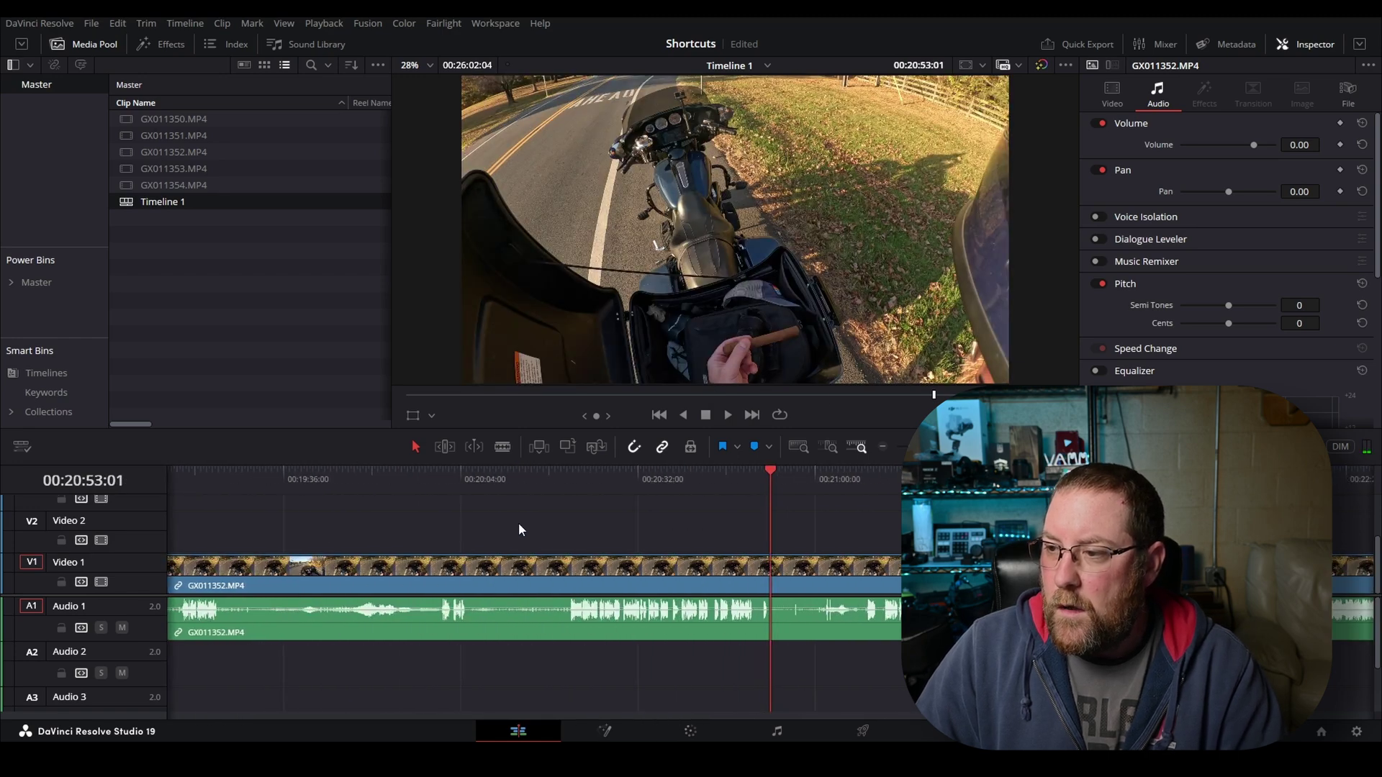
{"action": "scroll", "coordinate": [447, 530], "scroll_direction": "up", "scroll_amount": 10}
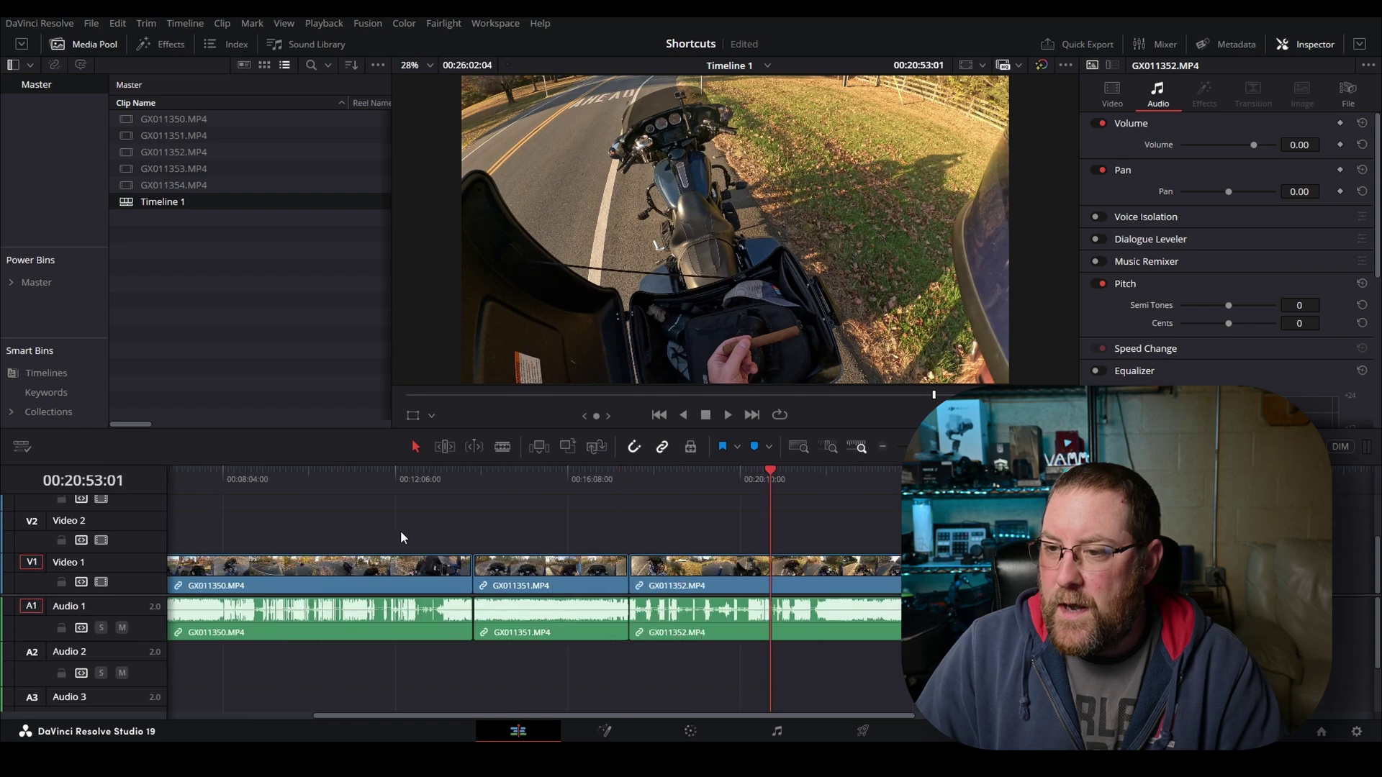
{"action": "scroll", "coordinate": [591, 512], "scroll_direction": "down", "scroll_amount": 10}
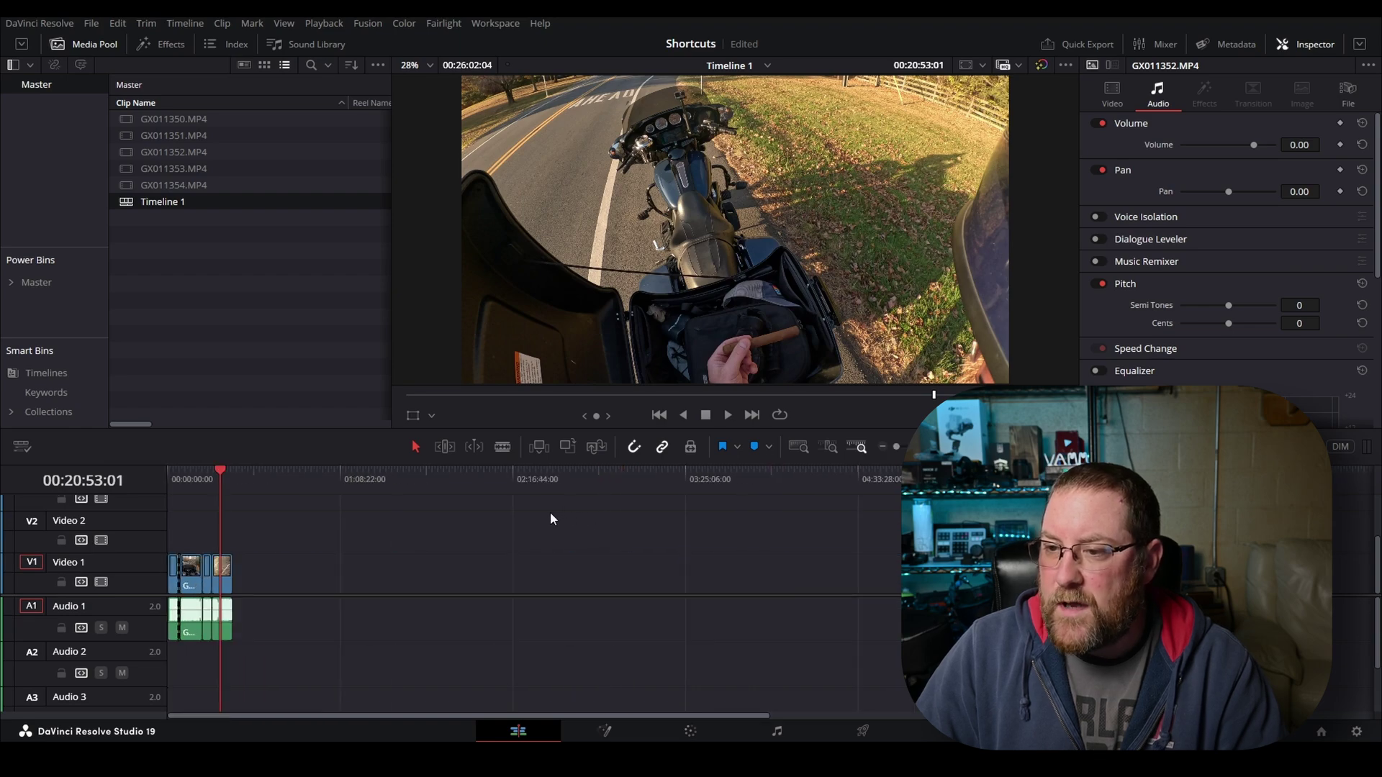
{"action": "left_click", "coordinate": [173, 475]}
{"action": "scroll", "coordinate": [214, 527], "scroll_direction": "up", "scroll_amount": 10}
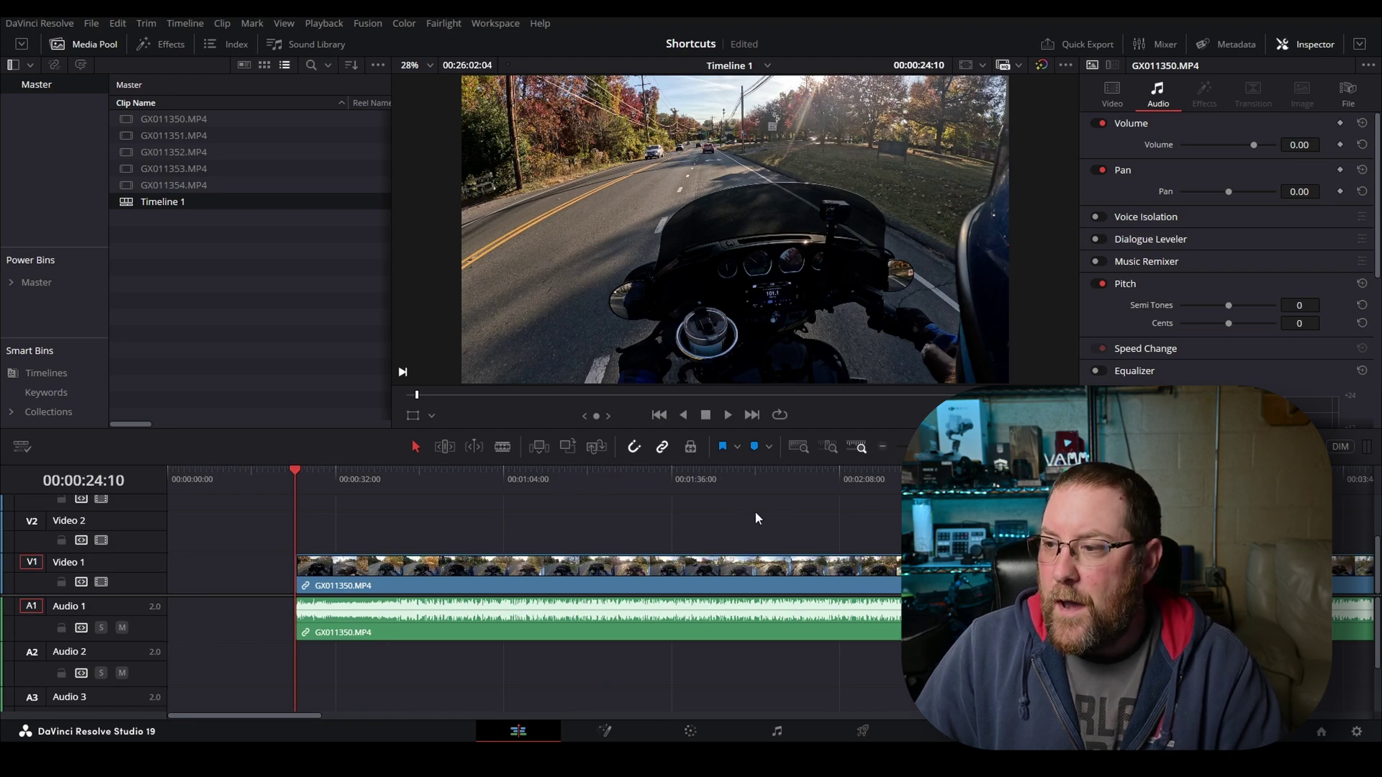
Pan from the timeline start along the long clip to the next cut, then show all clips
{"action": "left_click_drag", "start_coordinate": [754, 511], "coordinate": [352, 493]}
{"action": "left_click_drag", "start_coordinate": [768, 528], "coordinate": [594, 526]}
{"action": "left_click_drag", "start_coordinate": [868, 534], "coordinate": [371, 514]}
{"action": "left_click_drag", "start_coordinate": [799, 538], "coordinate": [216, 512]}
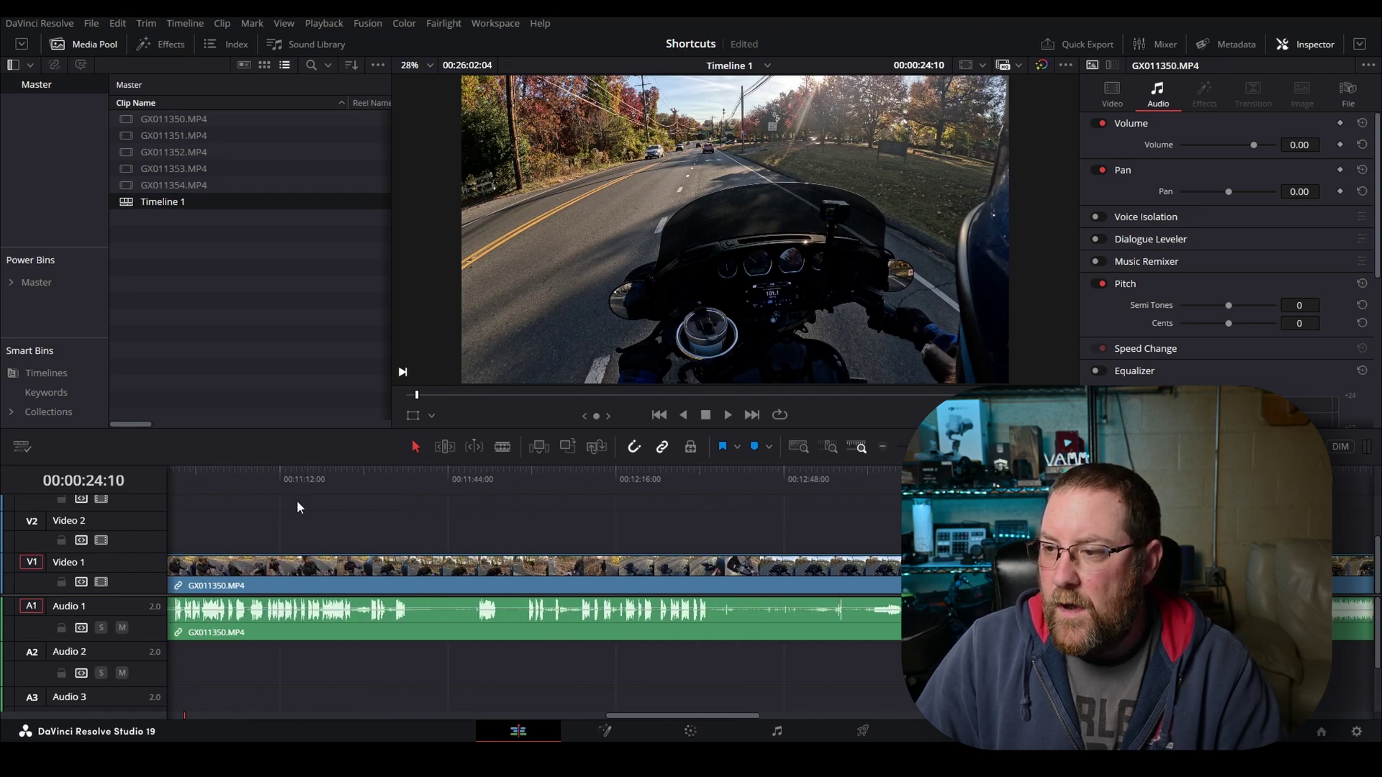
{"action": "left_click_drag", "start_coordinate": [883, 517], "coordinate": [616, 508]}
{"action": "scroll", "coordinate": [616, 508], "scroll_direction": "down", "scroll_amount": 8}
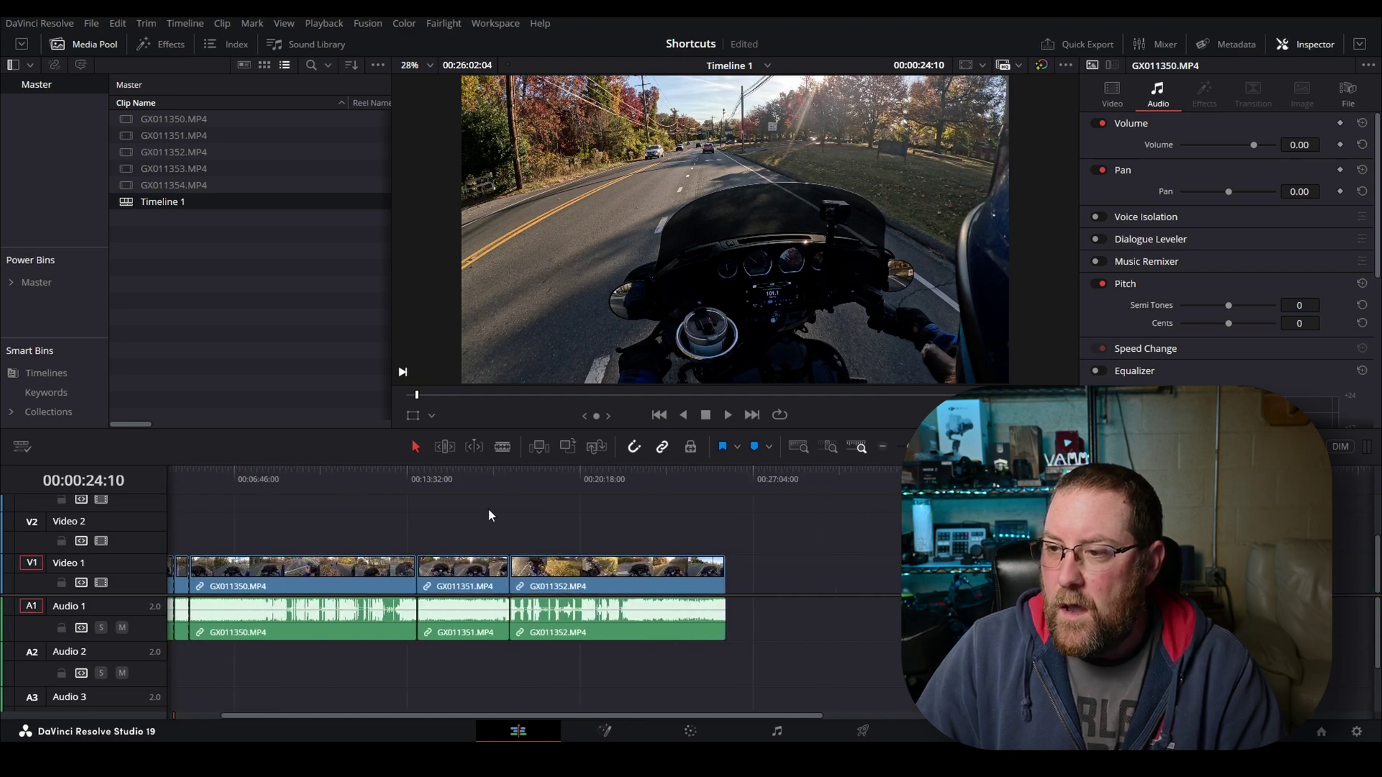
{"action": "left_click_drag", "start_coordinate": [487, 515], "coordinate": [767, 524]}
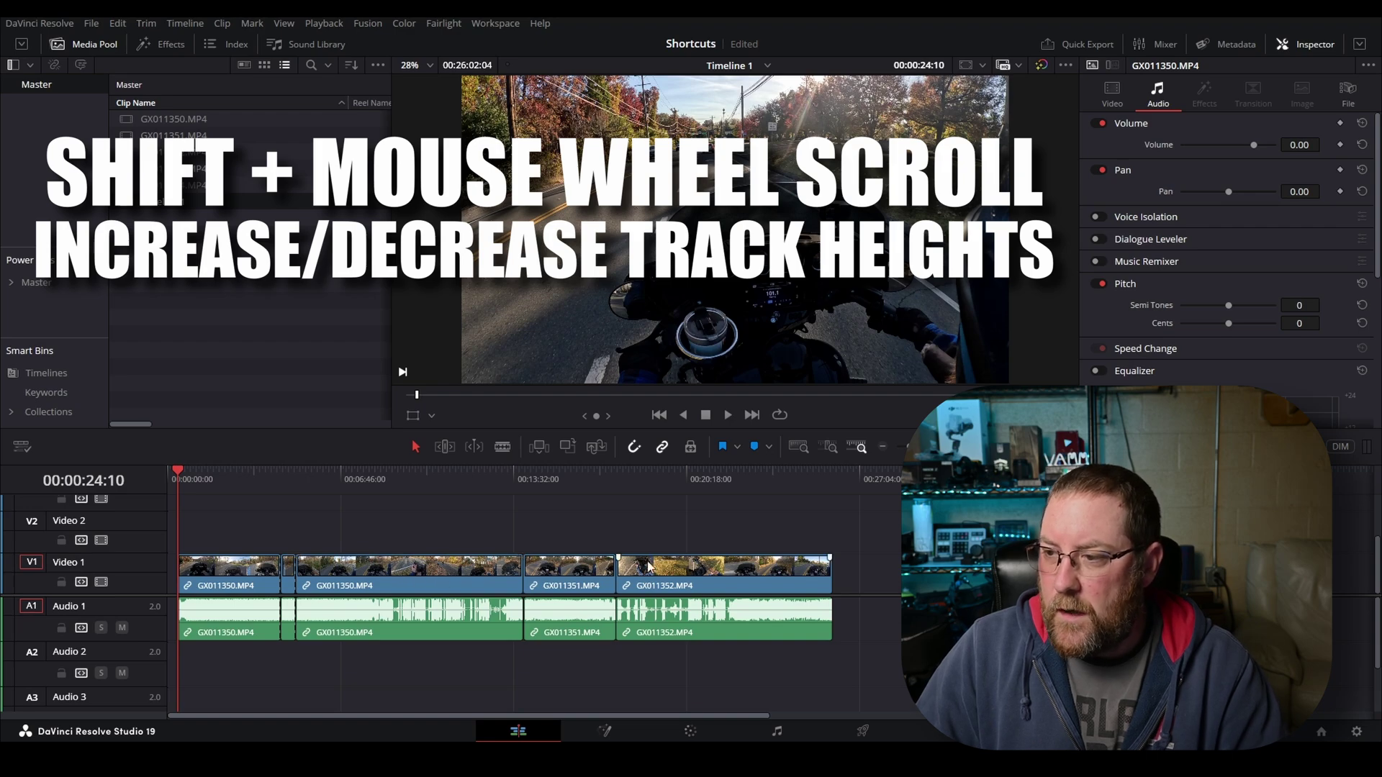
Return the Video 1 and Audio 1 tracks to their normal height
{"action": "scroll", "coordinate": [455, 561], "scroll_direction": "up", "scroll_amount": 3}
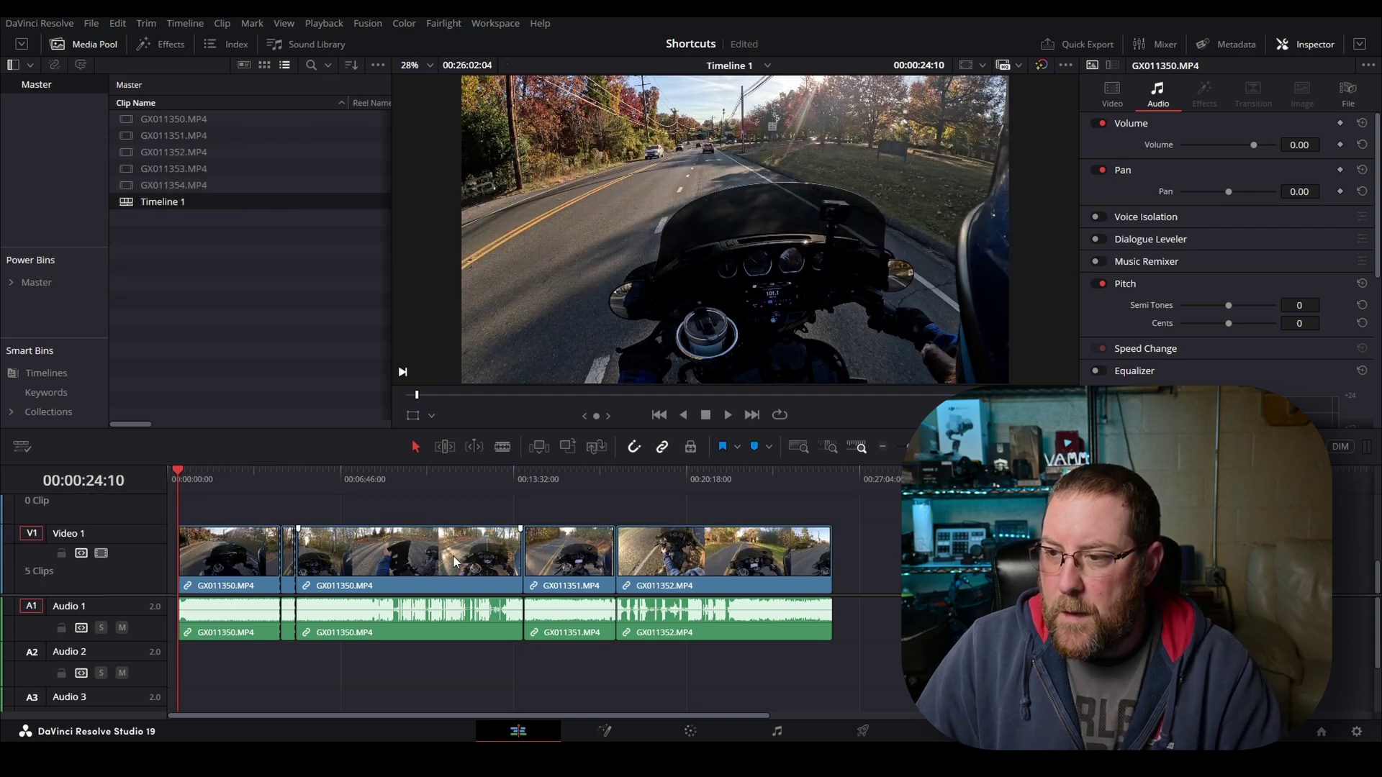
{"action": "scroll", "coordinate": [455, 561], "scroll_direction": "down", "scroll_amount": 2}
{"action": "scroll", "coordinate": [458, 558], "scroll_direction": "up", "scroll_amount": 3}
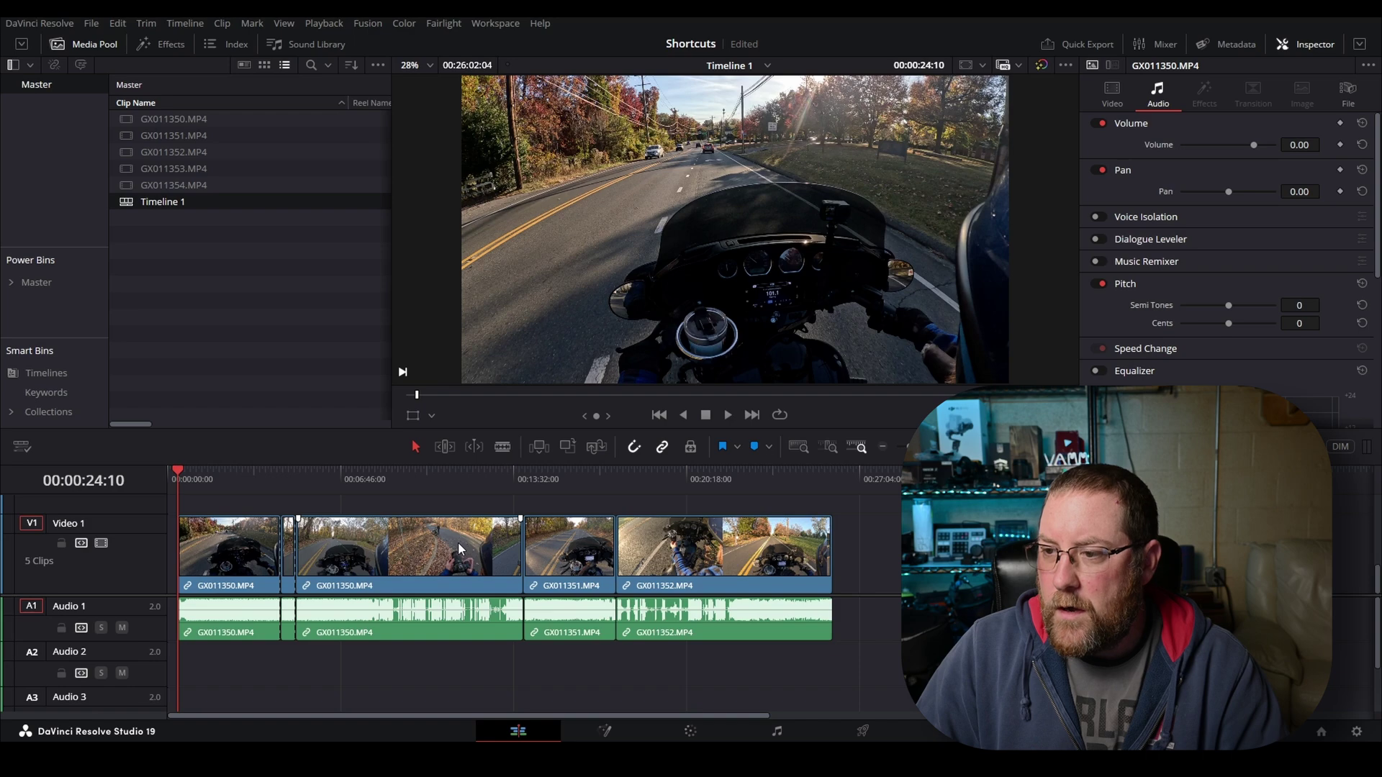
Zoom the timeline in on the first GX011350.MP4 clip
{"action": "scroll", "coordinate": [459, 542], "scroll_direction": "up", "scroll_amount": 2}
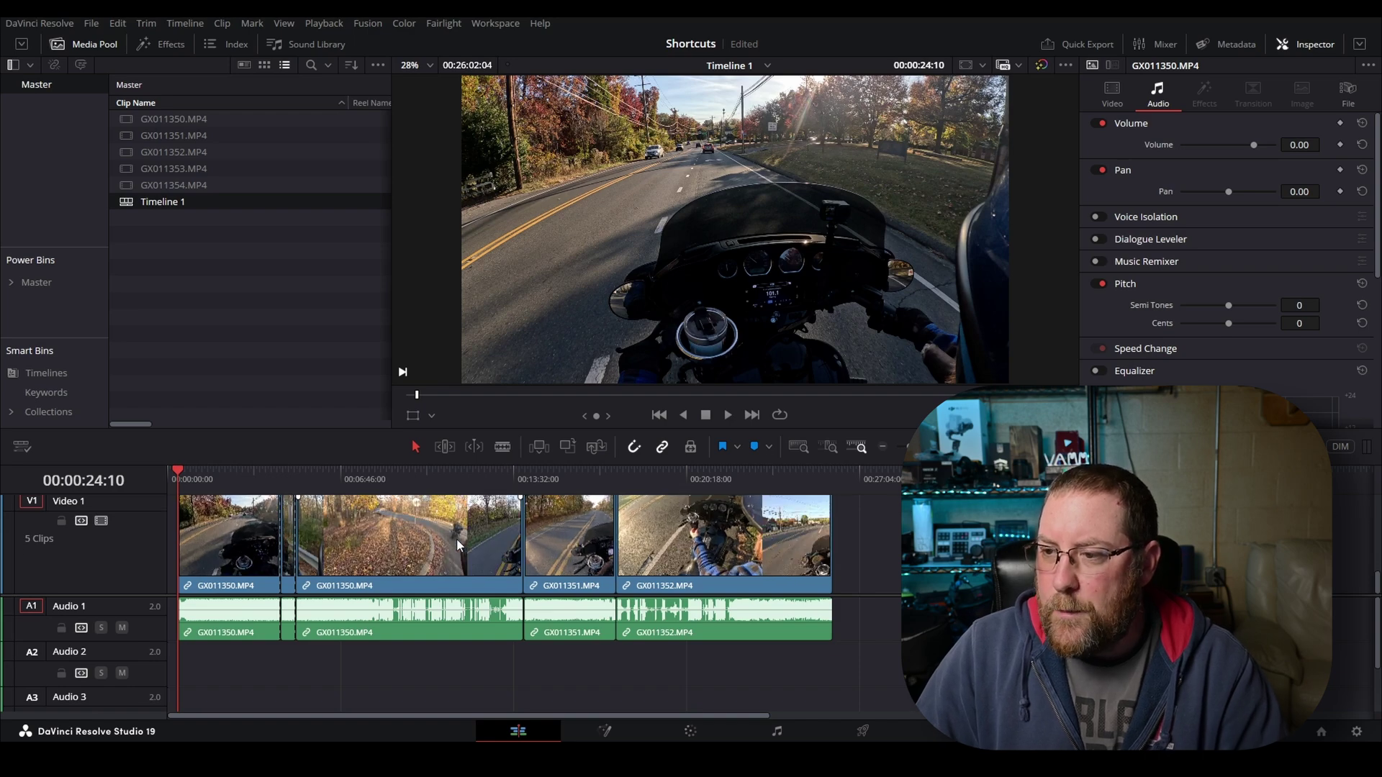
{"action": "scroll", "coordinate": [455, 536], "scroll_direction": "down", "scroll_amount": 3}
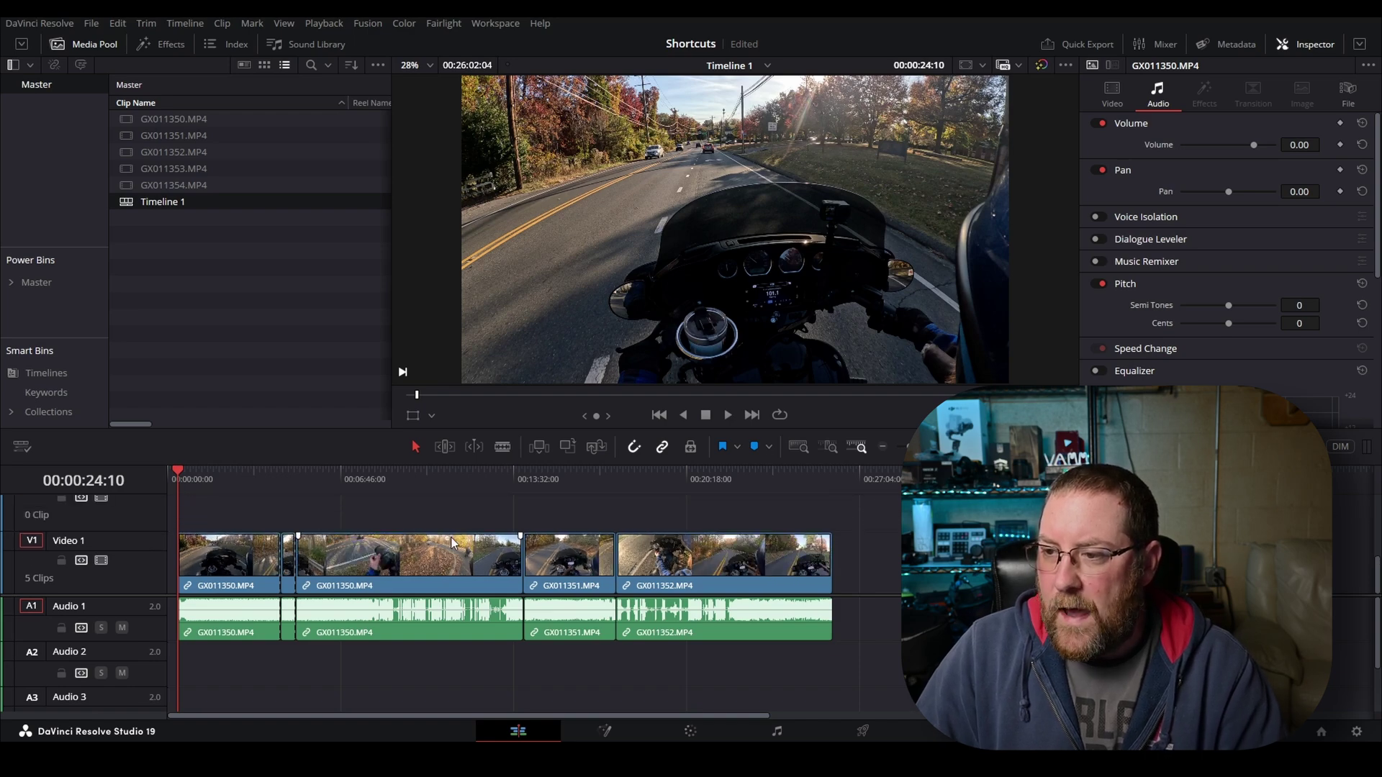
{"action": "scroll", "coordinate": [450, 536], "scroll_direction": "down", "scroll_amount": 1}
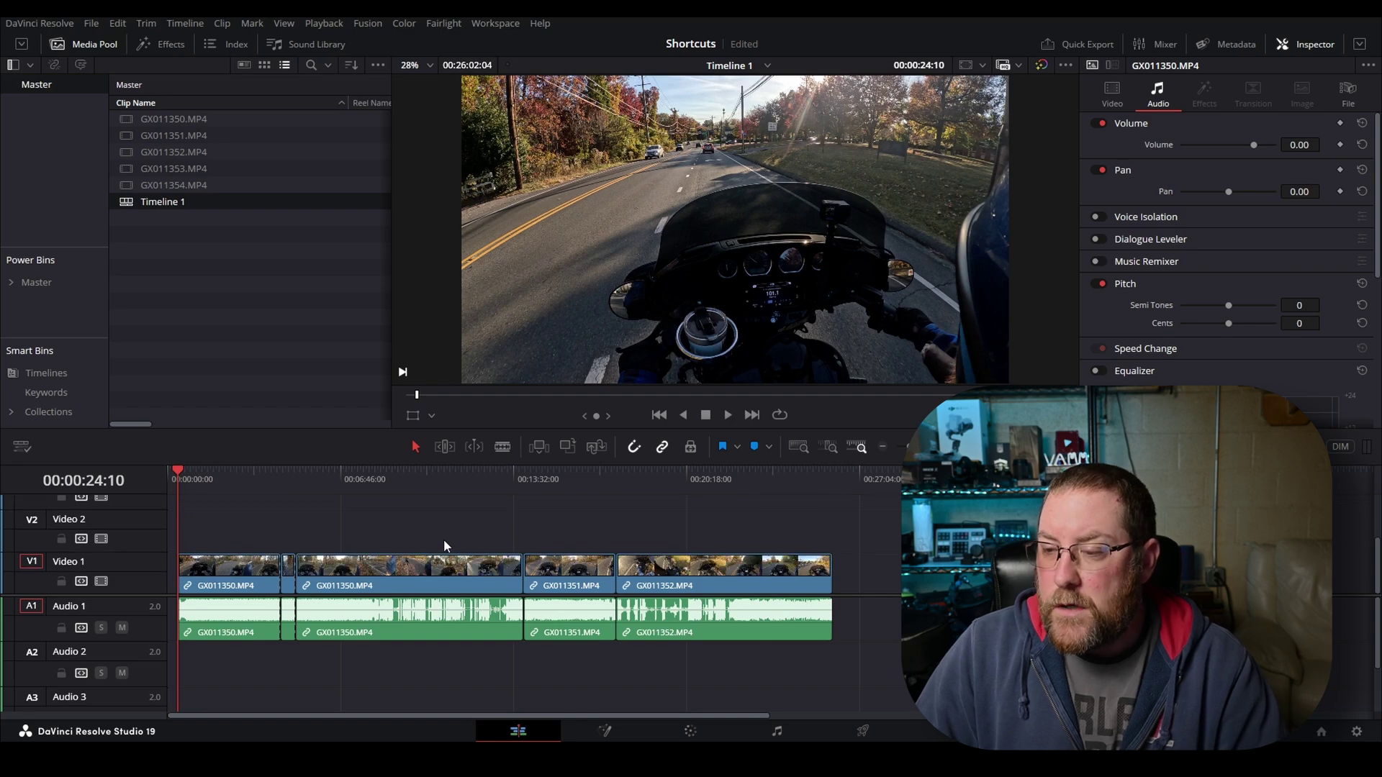
{"action": "scroll", "coordinate": [444, 541], "scroll_direction": "up", "scroll_amount": 1}
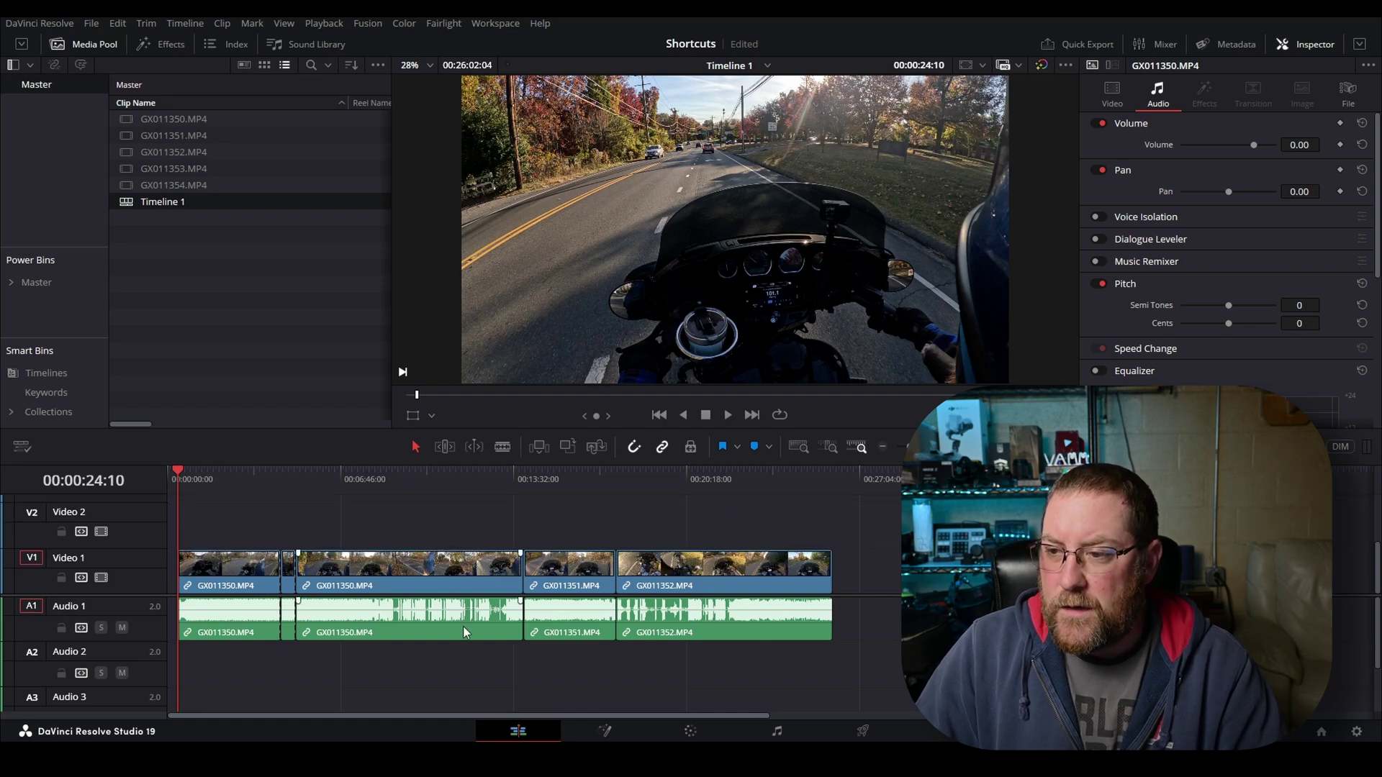
{"action": "scroll", "coordinate": [459, 621], "scroll_direction": "up", "scroll_amount": 5}
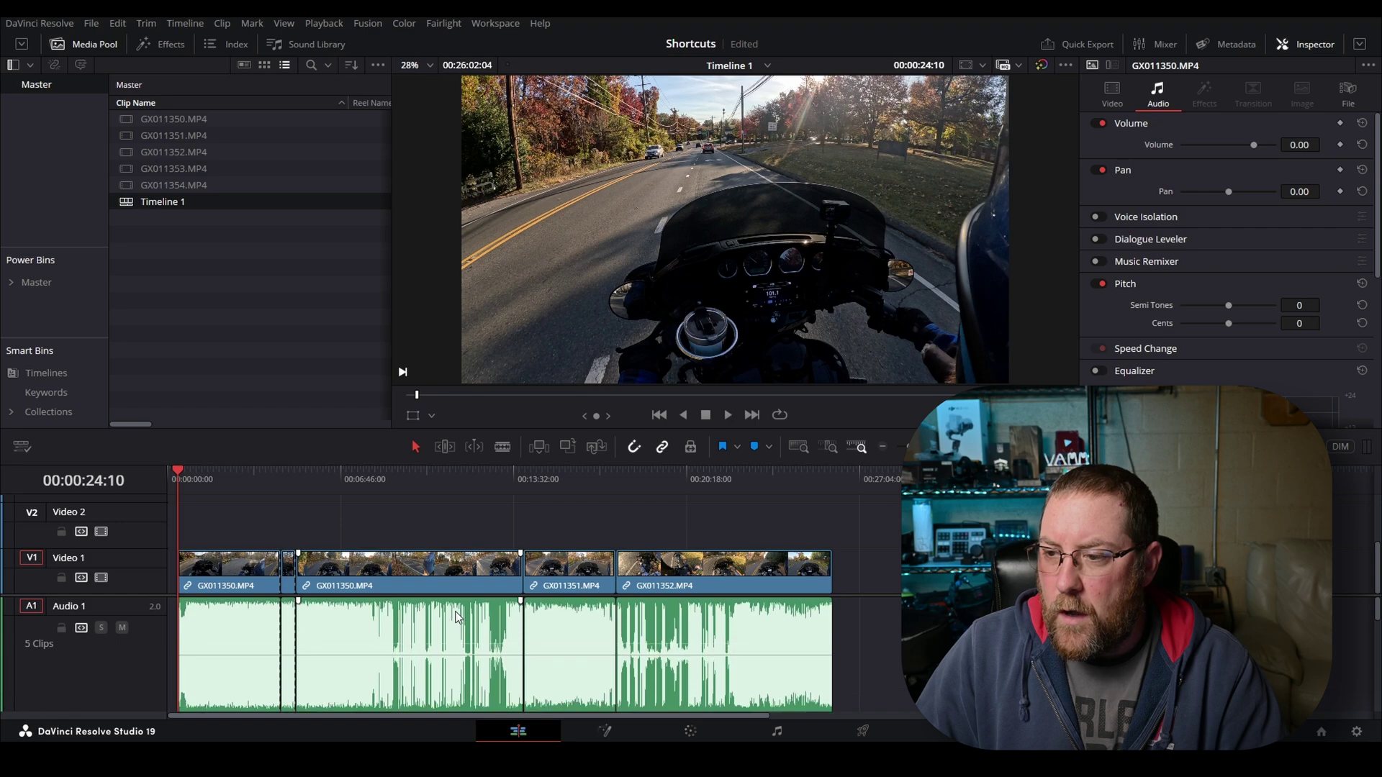
{"action": "scroll", "coordinate": [453, 617], "scroll_direction": "down", "scroll_amount": 5}
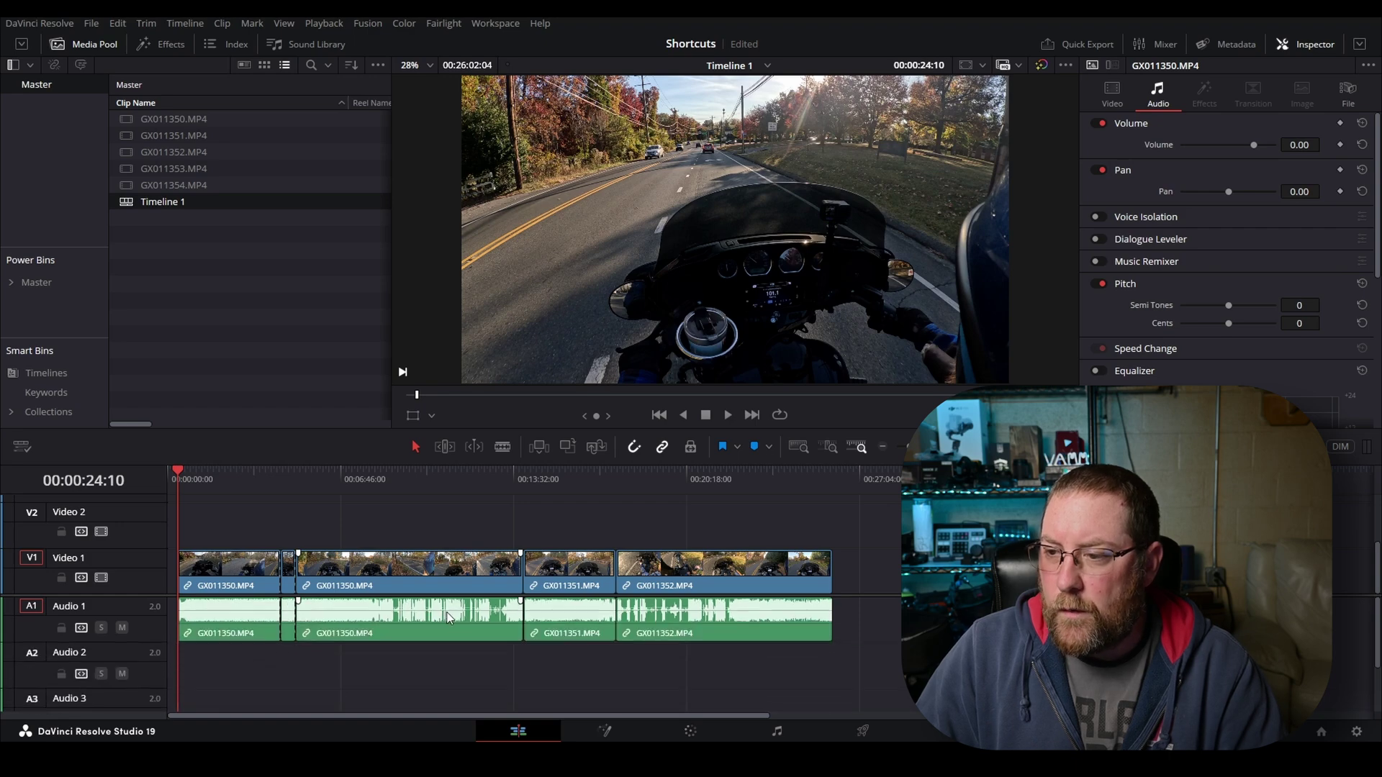
{"action": "scroll", "coordinate": [414, 611], "scroll_direction": "up", "scroll_amount": 5}
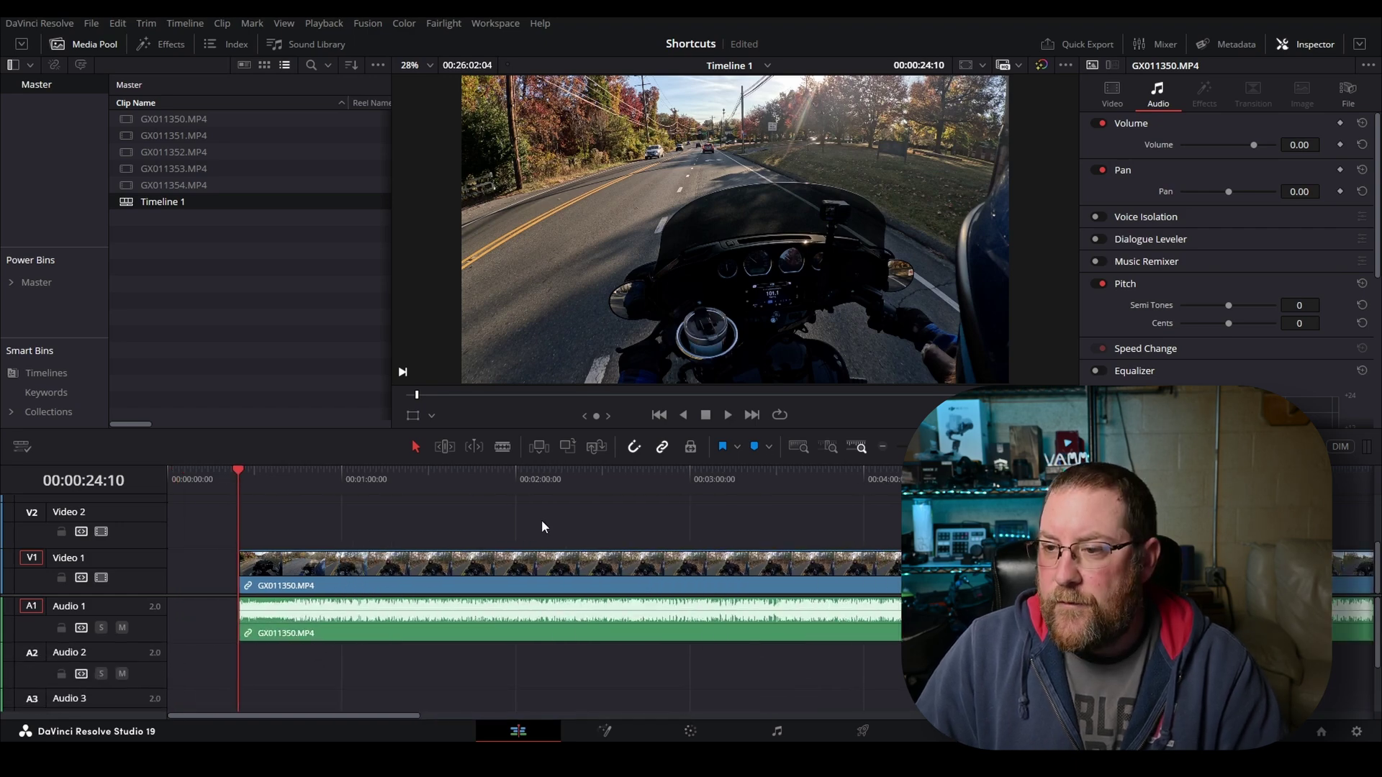
Scrub the playhead to 00:13:31:11 and pan to the first clip's early minutes
{"action": "scroll", "coordinate": [672, 517], "scroll_direction": "right", "scroll_amount": 5}
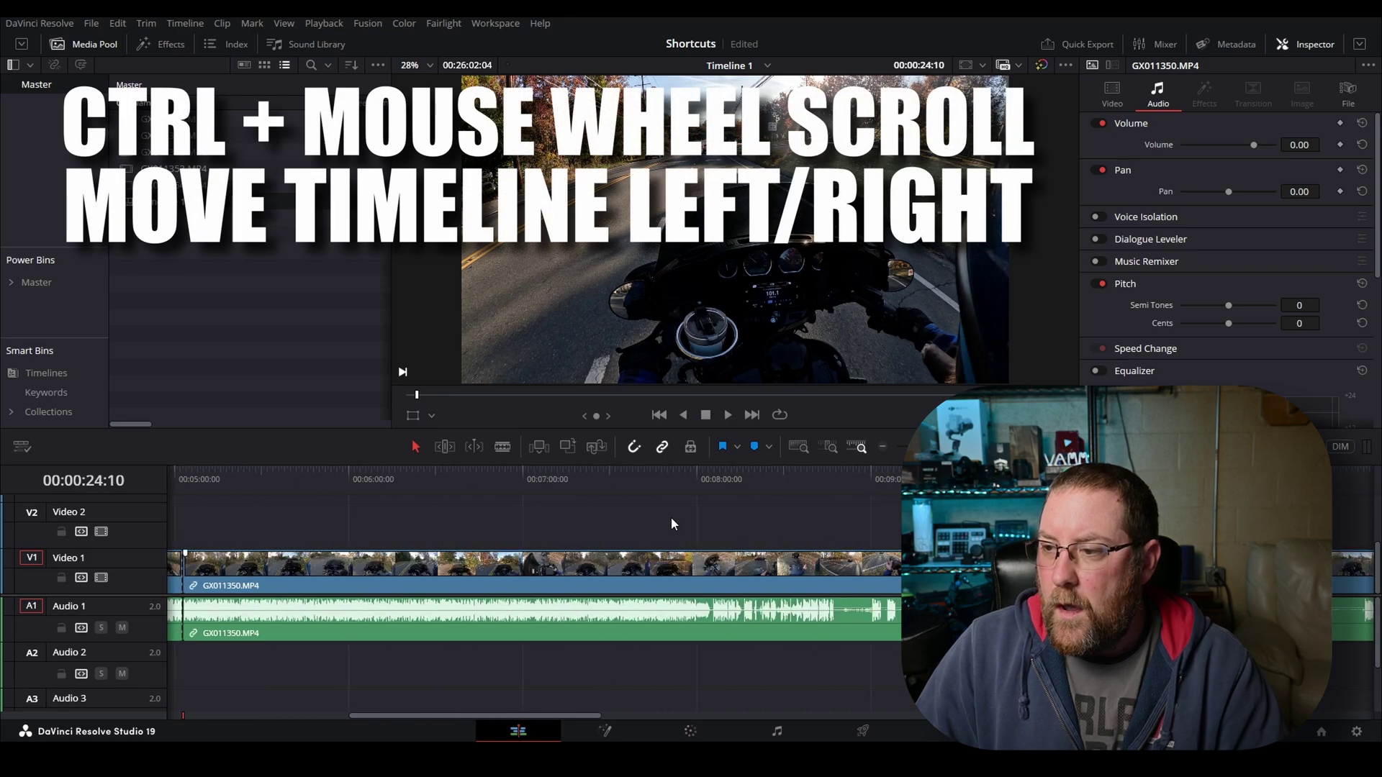
{"action": "scroll", "coordinate": [668, 515], "scroll_direction": "right", "scroll_amount": 10}
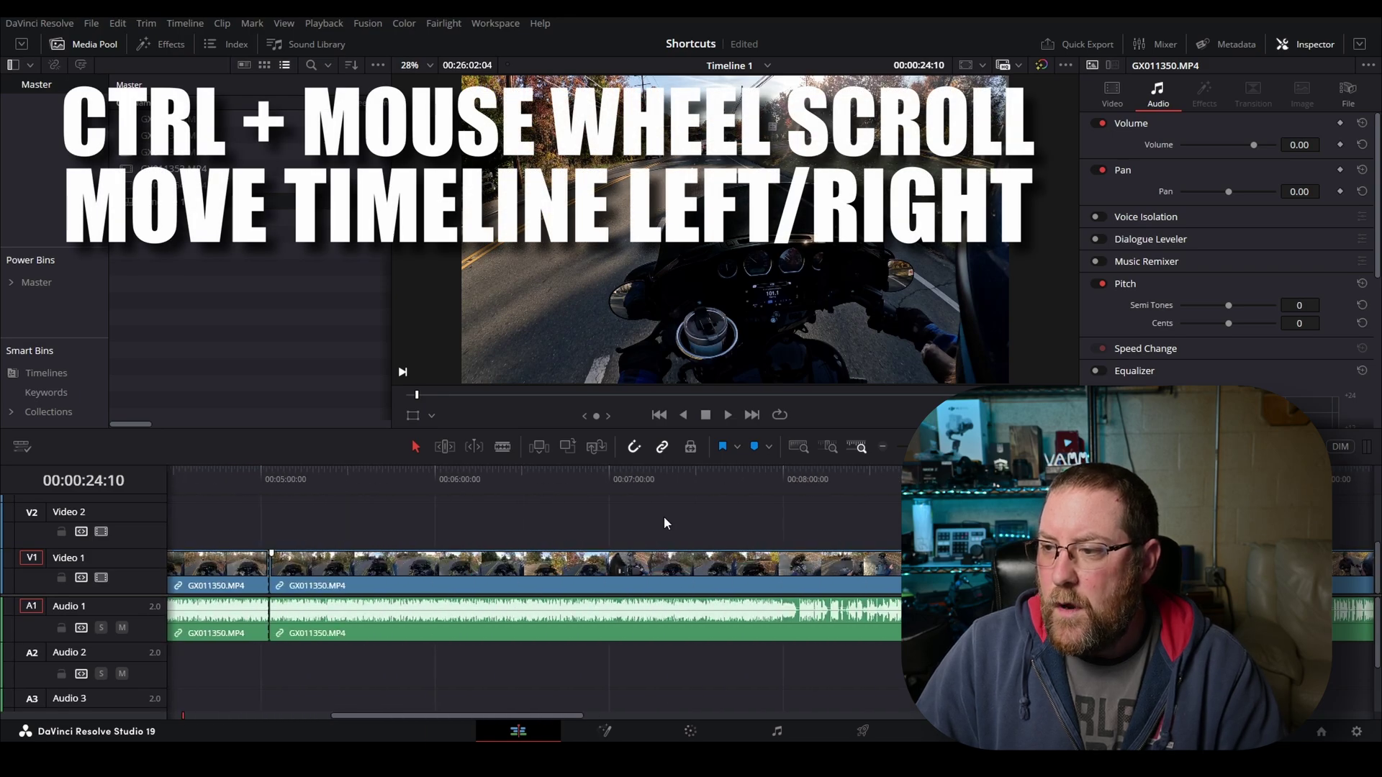
{"action": "left_click_drag", "start_coordinate": [663, 477], "coordinate": [970, 478]}
{"action": "scroll", "coordinate": [833, 511], "scroll_direction": "right", "scroll_amount": 3}
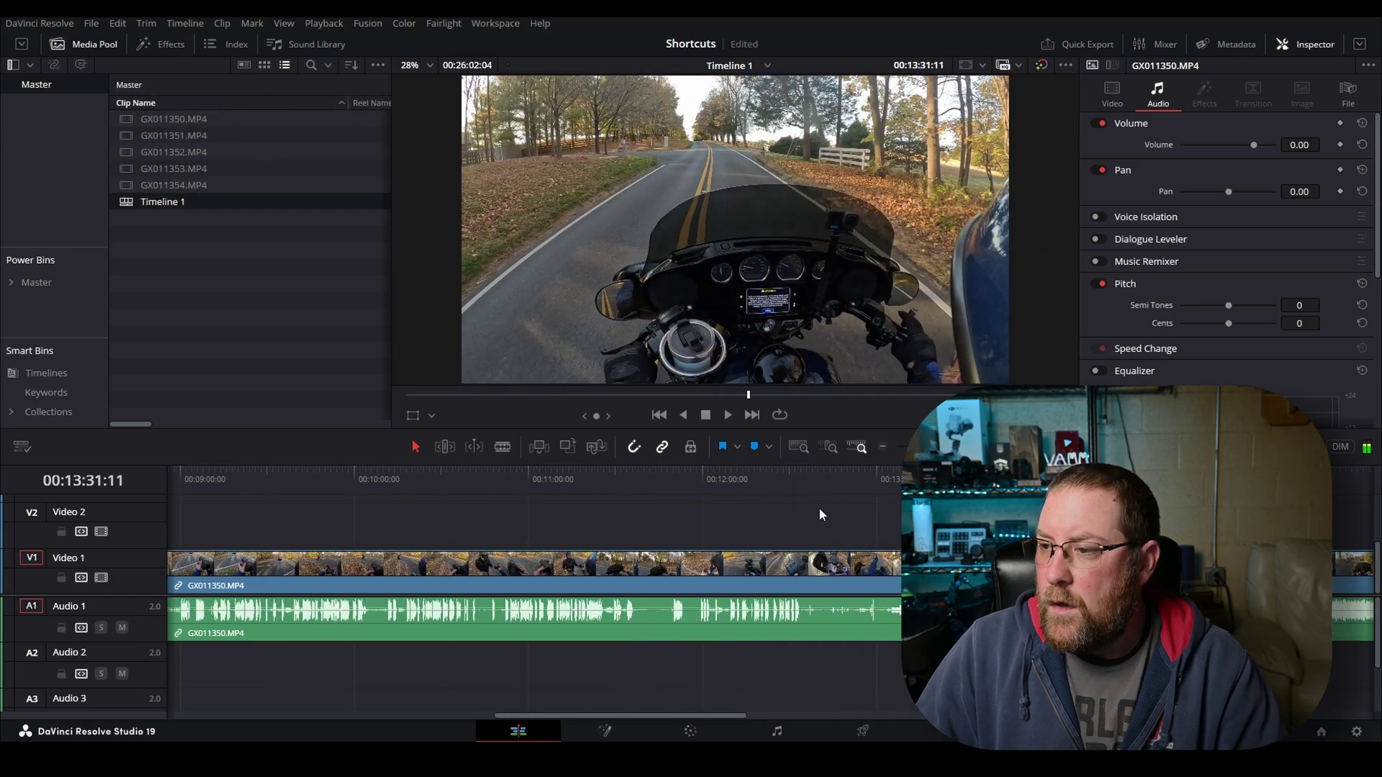
{"action": "scroll", "coordinate": [628, 529], "scroll_direction": "left", "scroll_amount": 3}
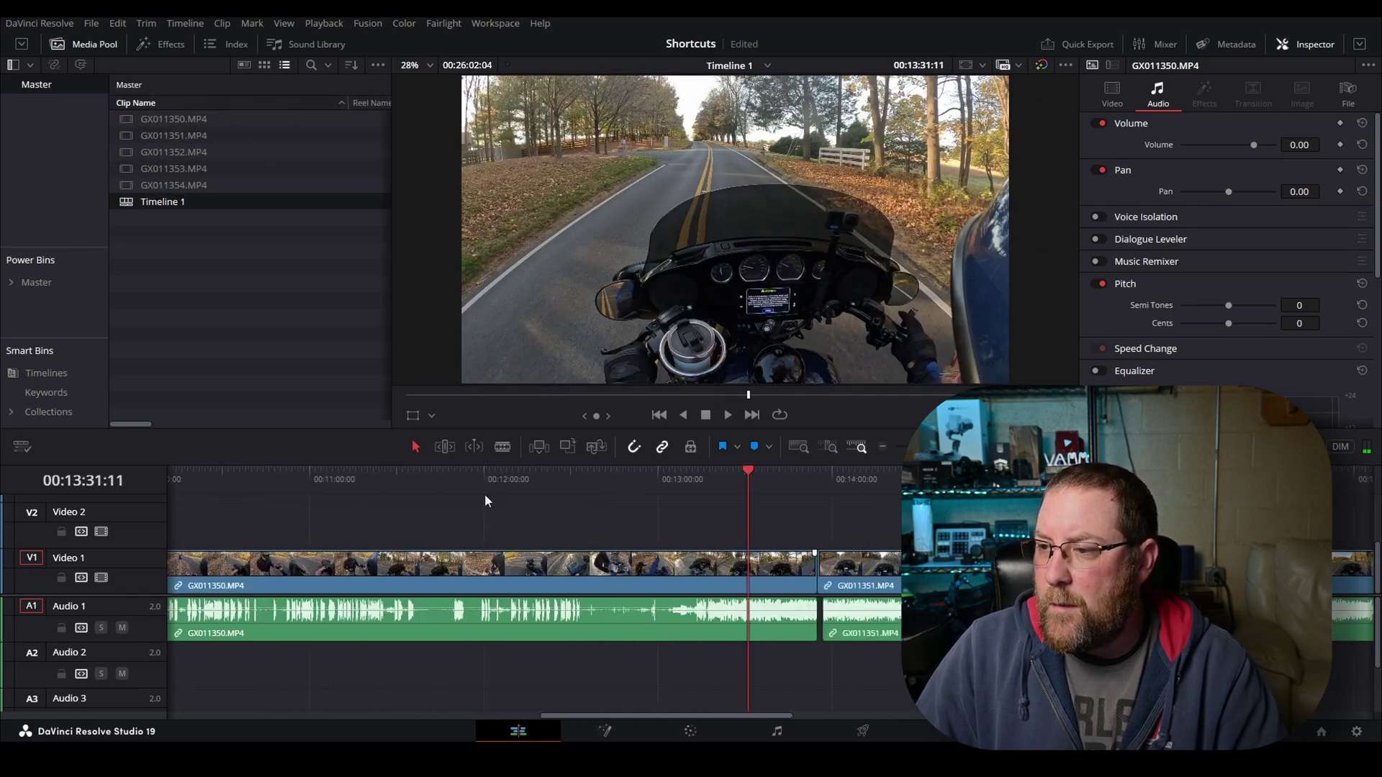
{"action": "scroll", "coordinate": [629, 516], "scroll_direction": "left", "scroll_amount": 10}
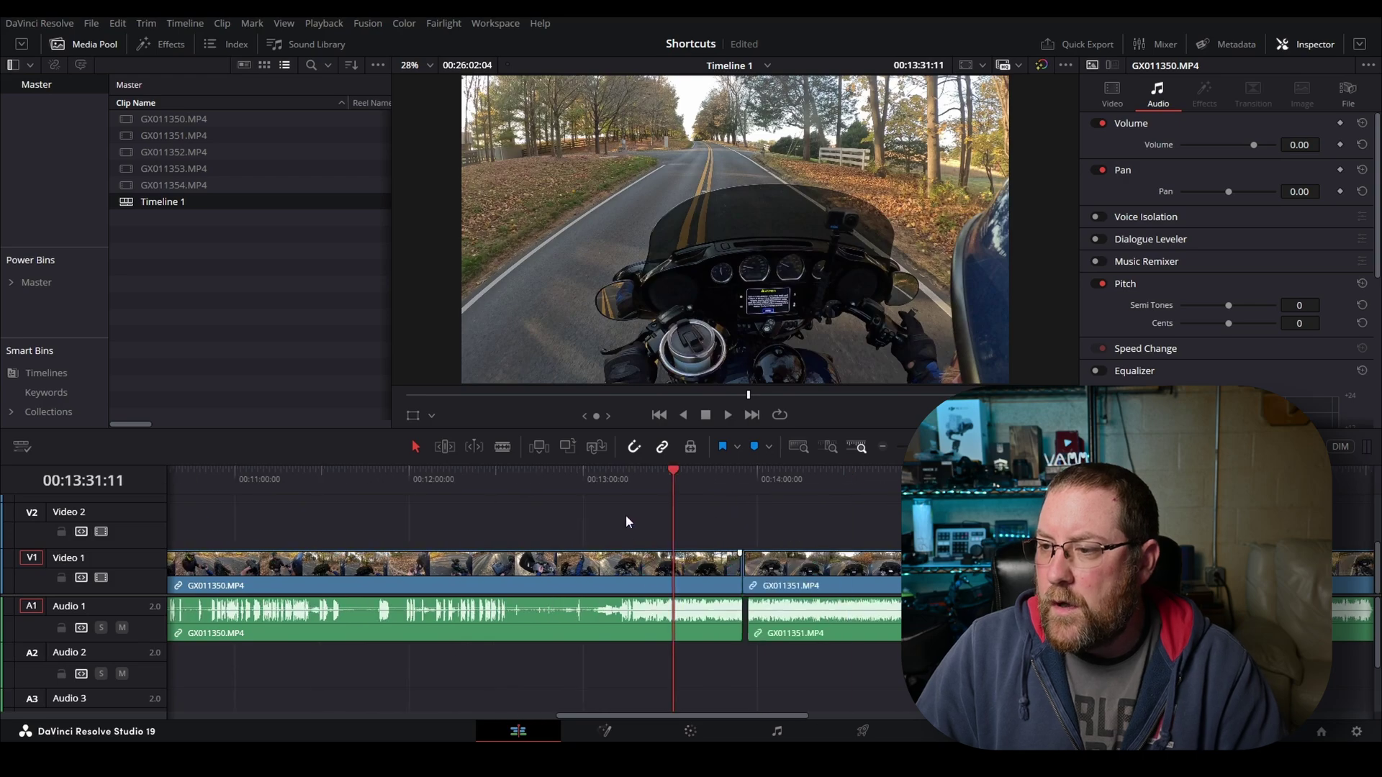
{"action": "scroll", "coordinate": [615, 508], "scroll_direction": "right", "scroll_amount": 8}
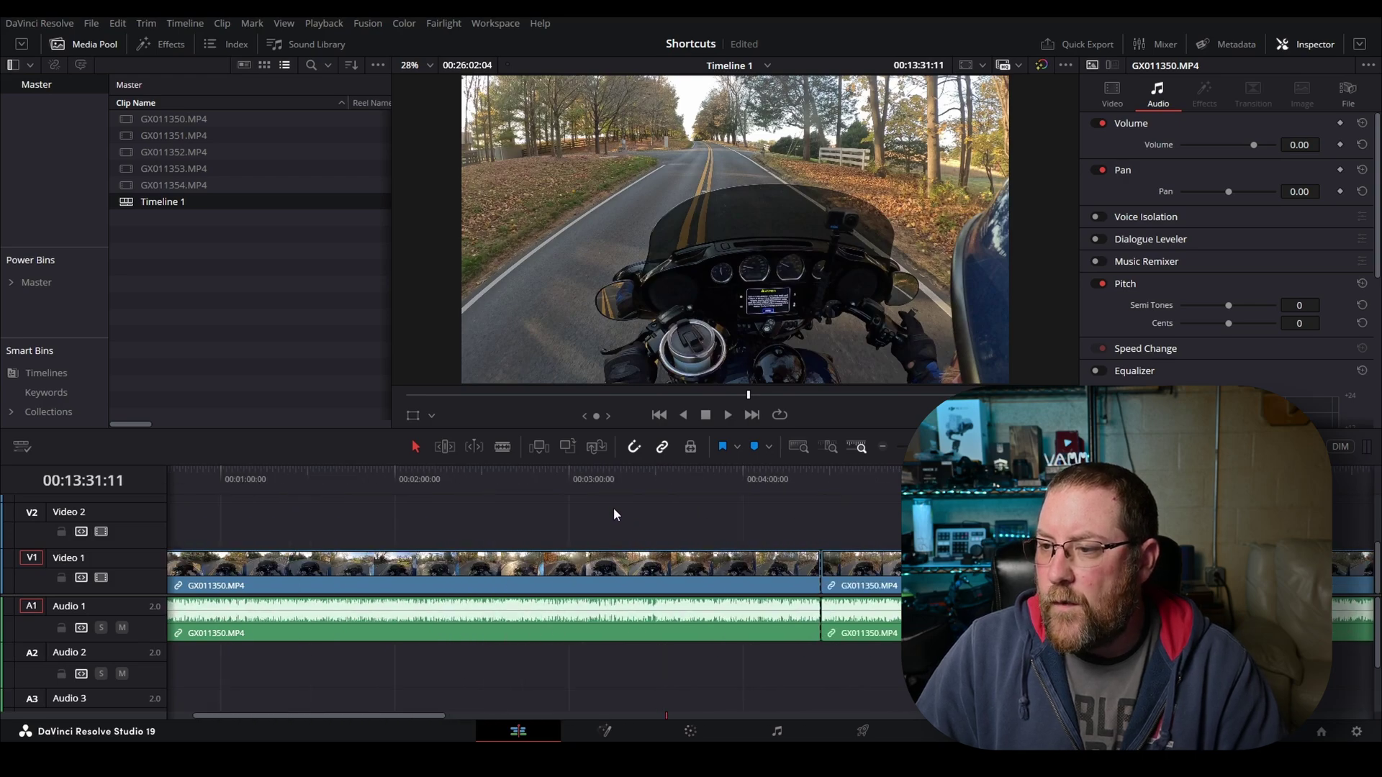